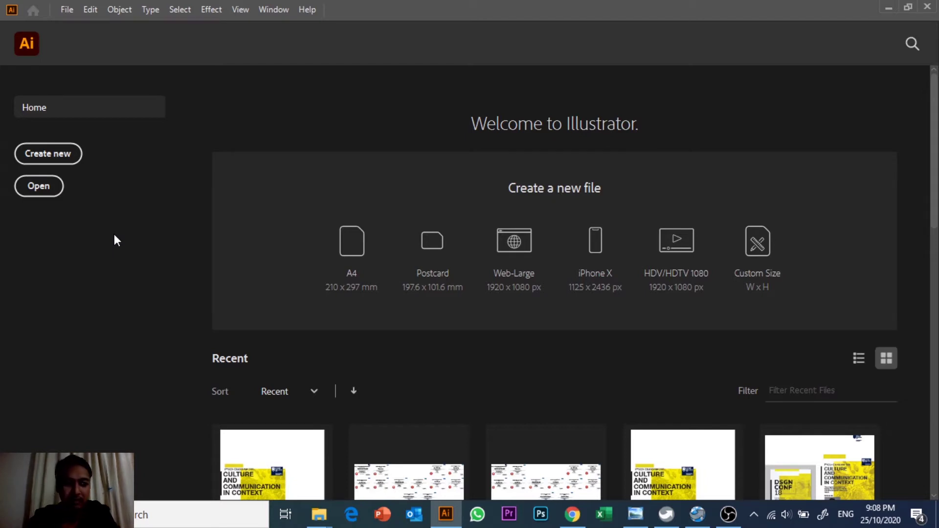
# - Create a new A4 portrait print document (21 × 29.7 cm) measured in centimetres
pyautogui.click(57, 158)
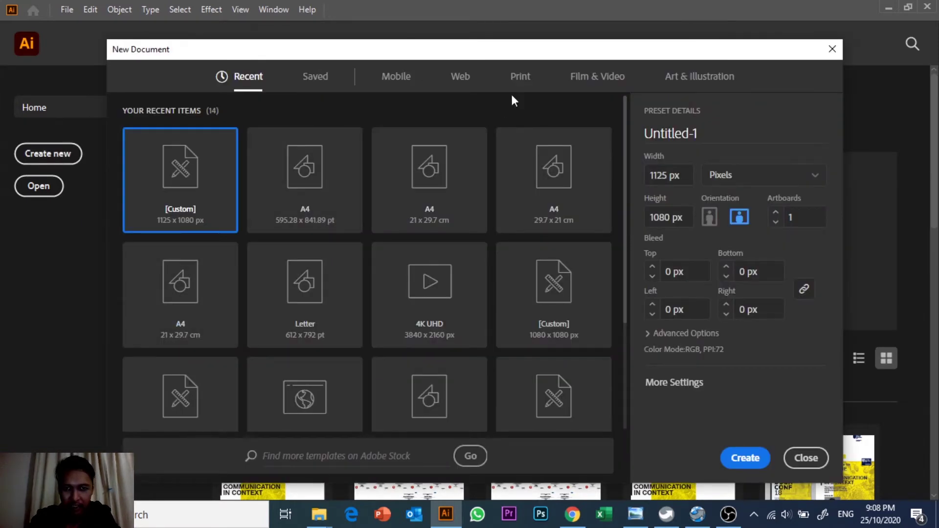
pyautogui.click(520, 82)
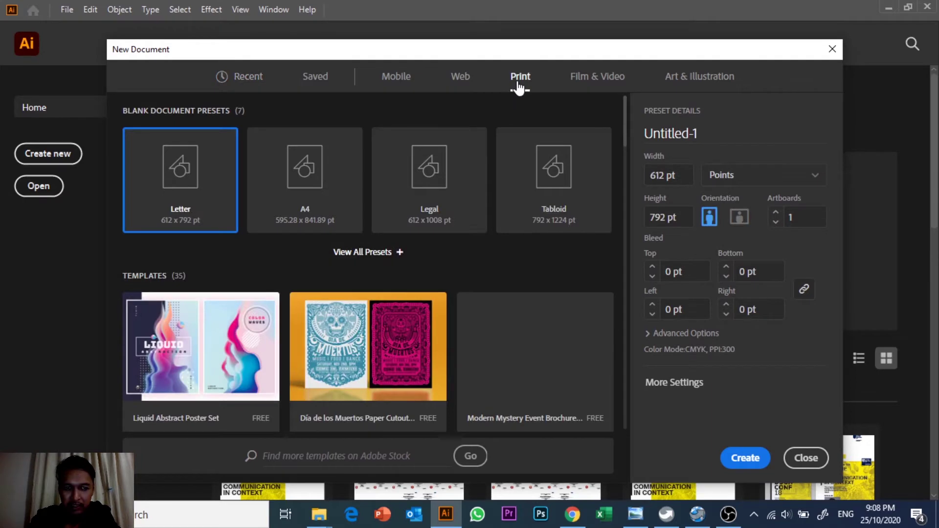
pyautogui.click(332, 175)
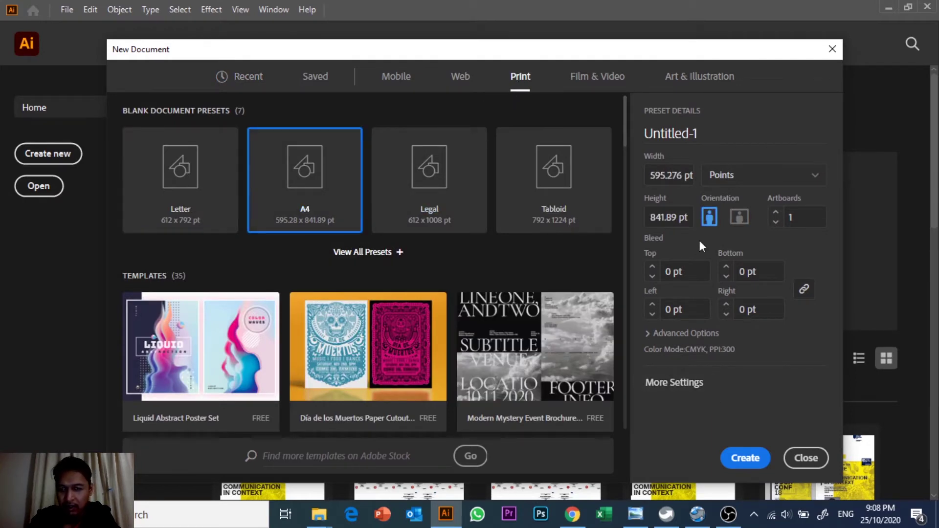
pyautogui.click(785, 178)
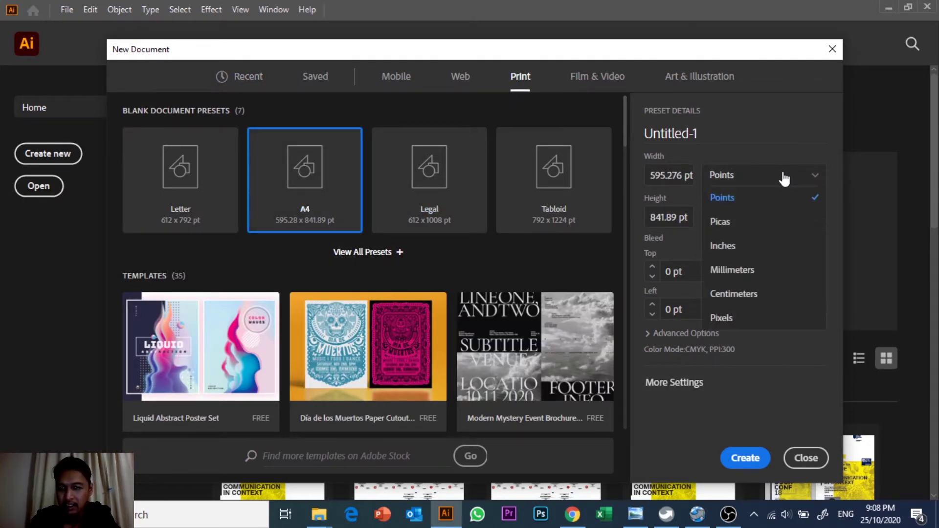
pyautogui.click(722, 293)
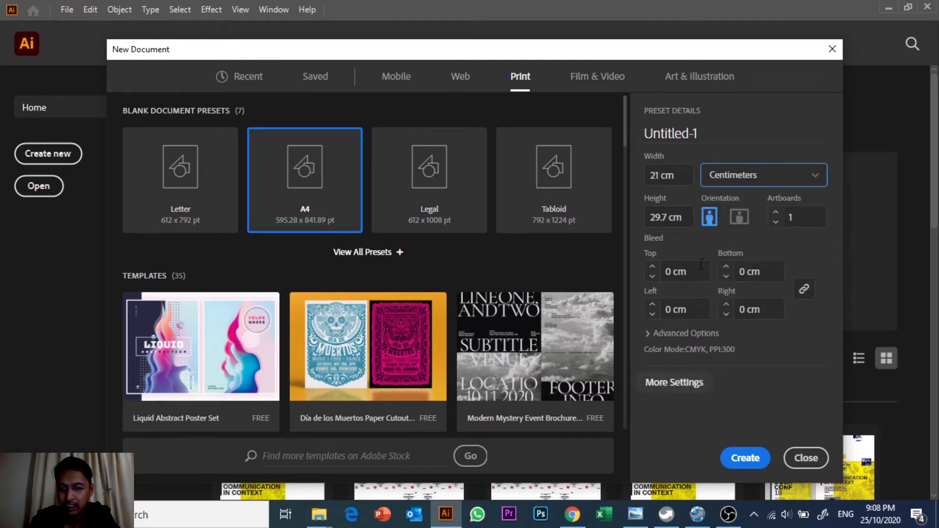
pyautogui.click(656, 384)
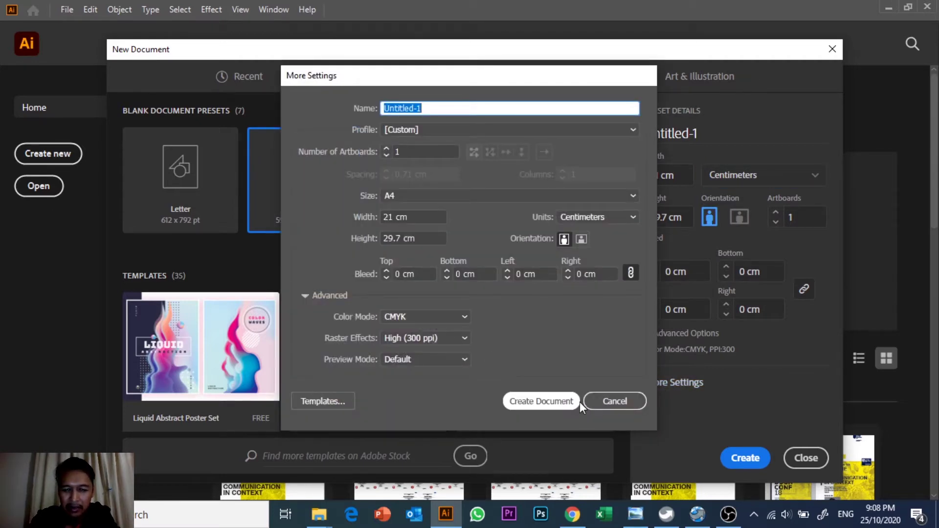
pyautogui.click(610, 401)
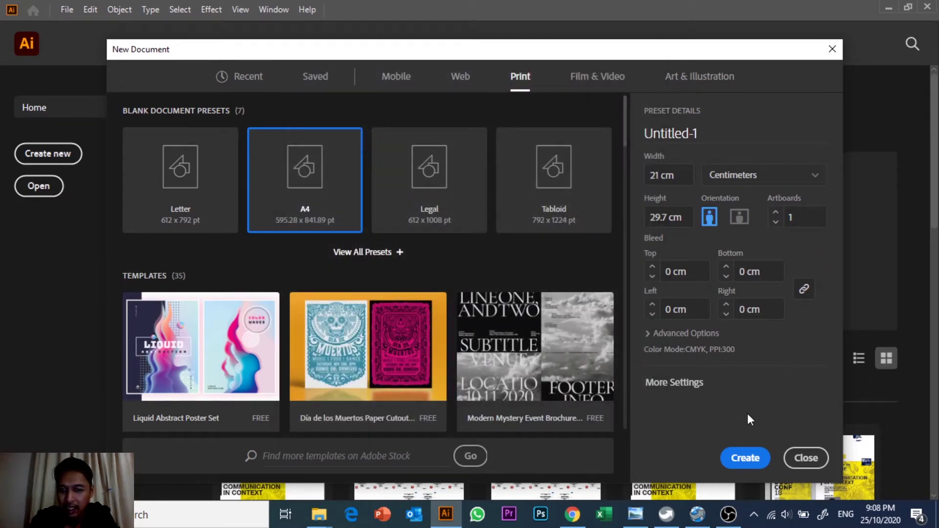
pyautogui.click(741, 460)
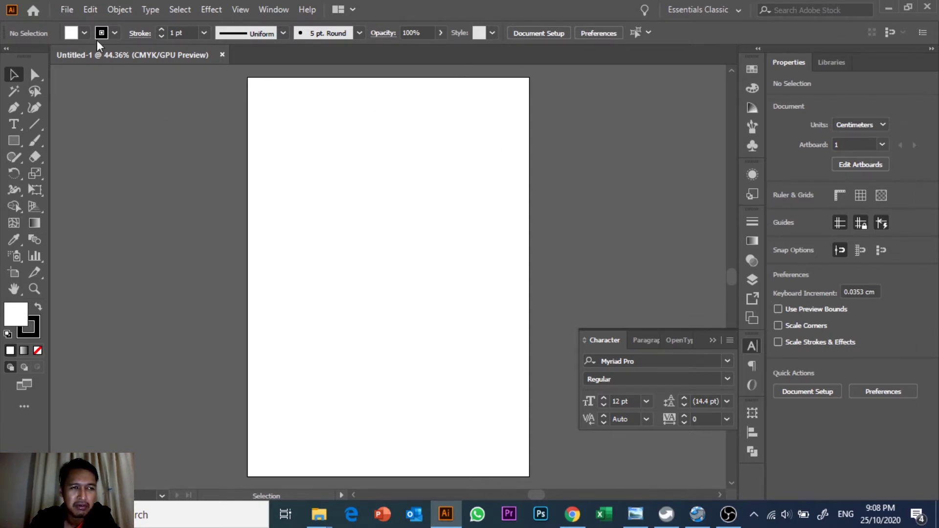
# - Start Save As and browse to Introduction to Publication Design > Lecture > Week 8
pyautogui.click(72, 12)
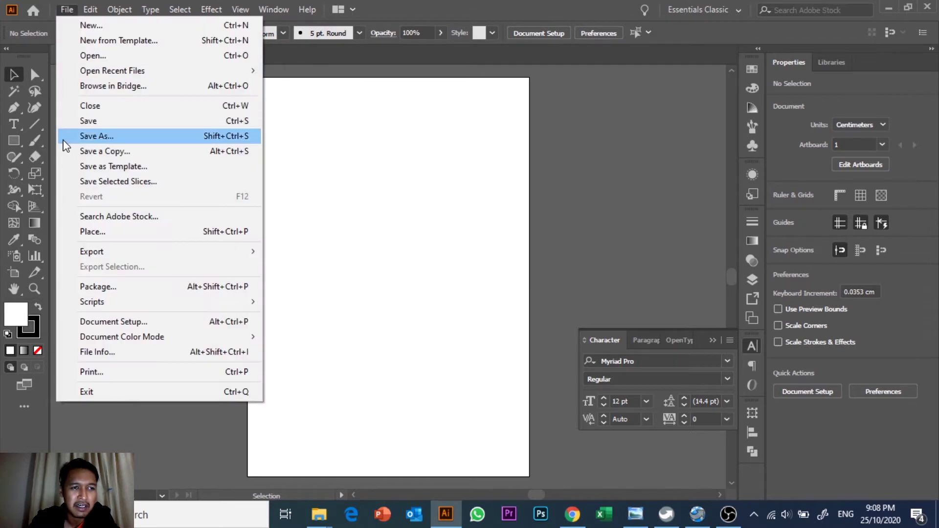
pyautogui.click(63, 135)
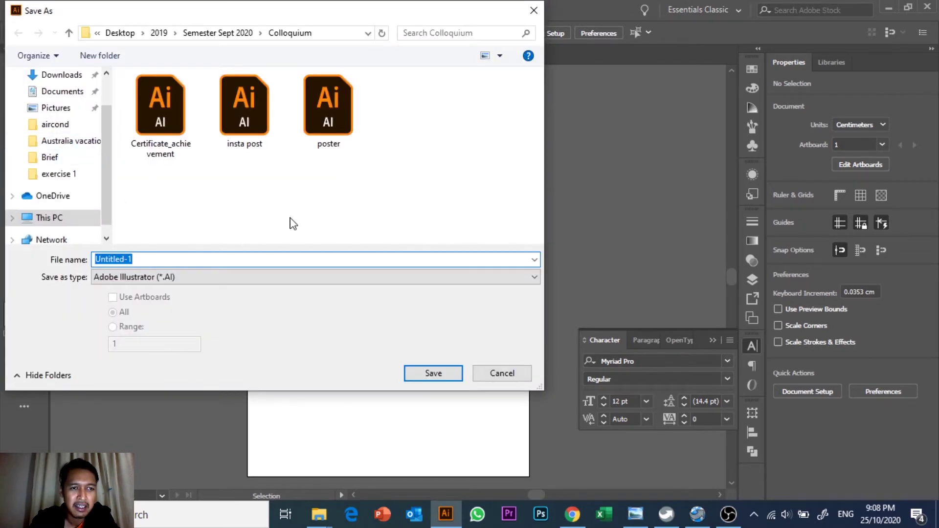
pyautogui.click(211, 34)
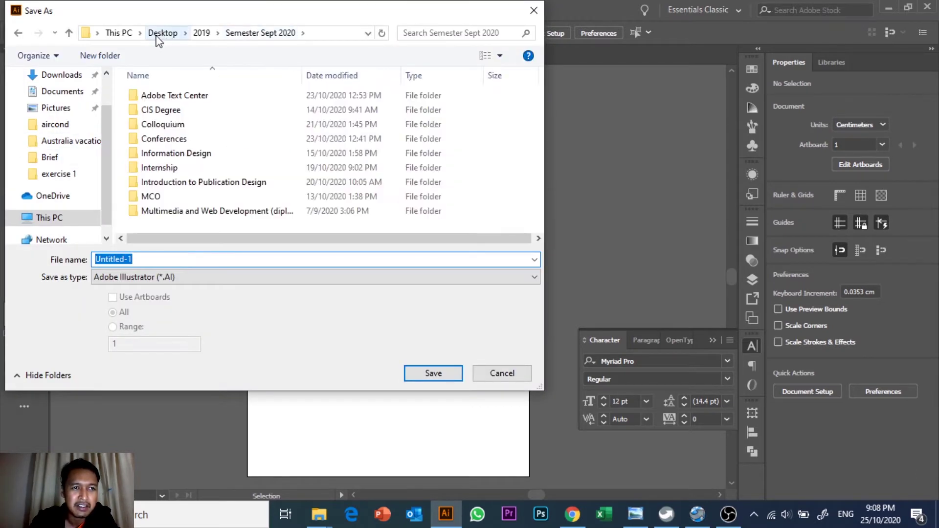
pyautogui.doubleClick(192, 213)
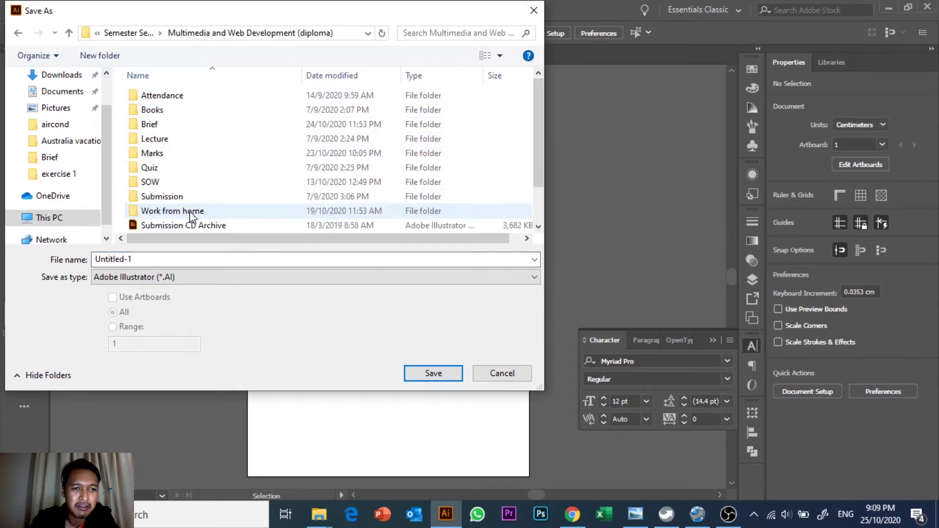
pyautogui.click(18, 33)
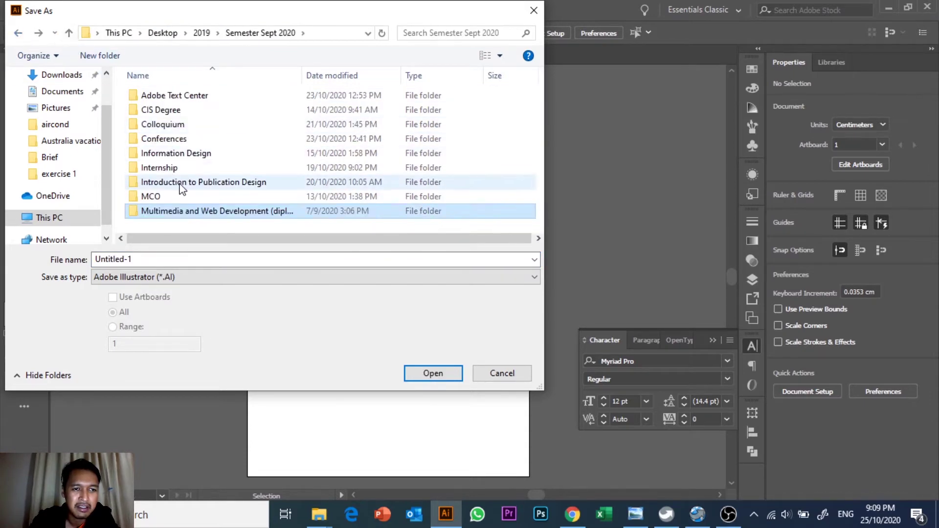
pyautogui.doubleClick(179, 184)
pyautogui.doubleClick(179, 185)
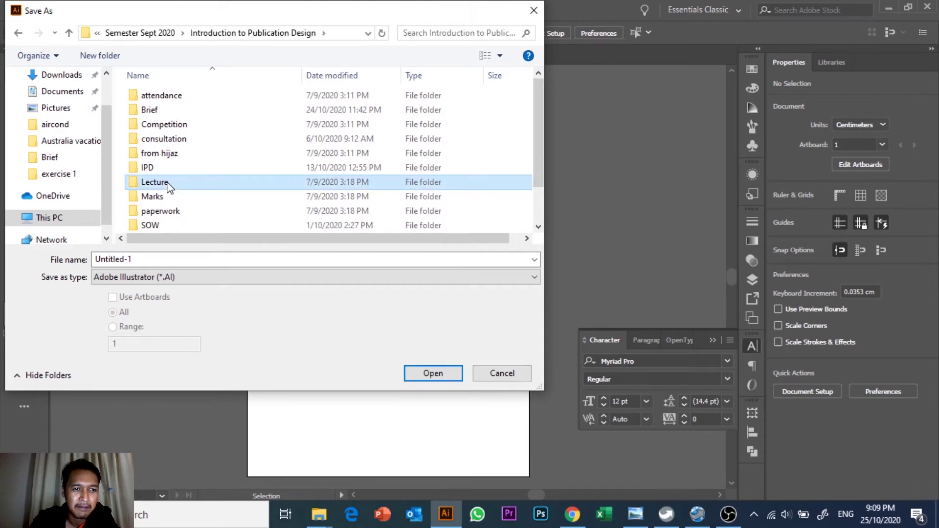
pyautogui.doubleClick(165, 225)
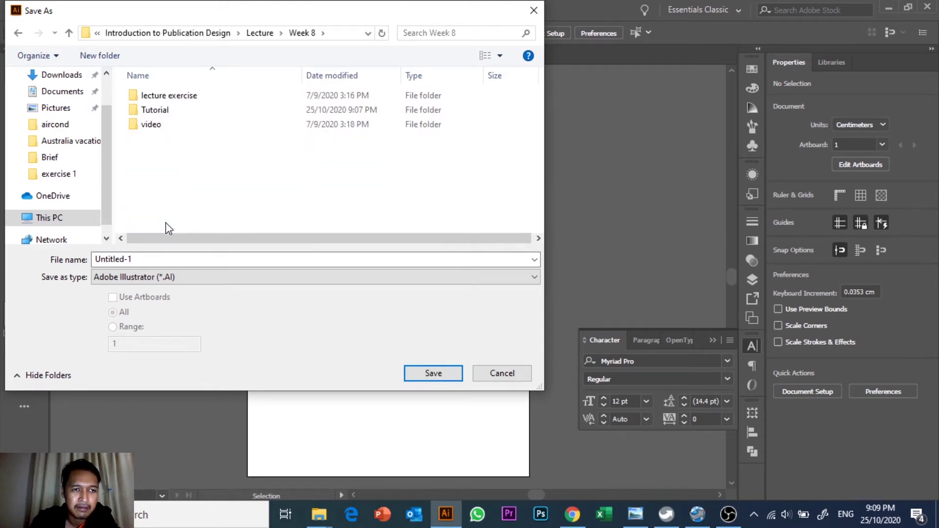
# - Name the file 'magazine cover' and save it with default Illustrator options
pyautogui.click(195, 262)
pyautogui.write('magazine cover')
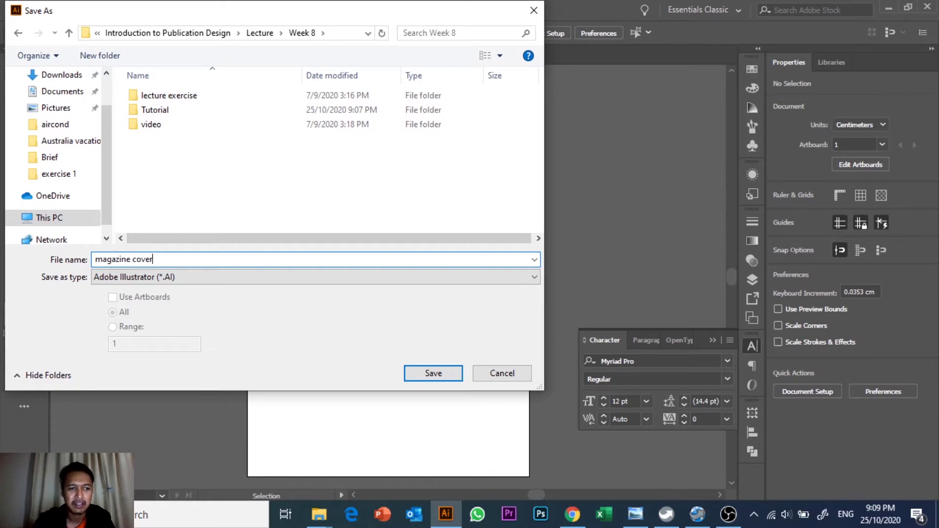
pyautogui.press('Return')
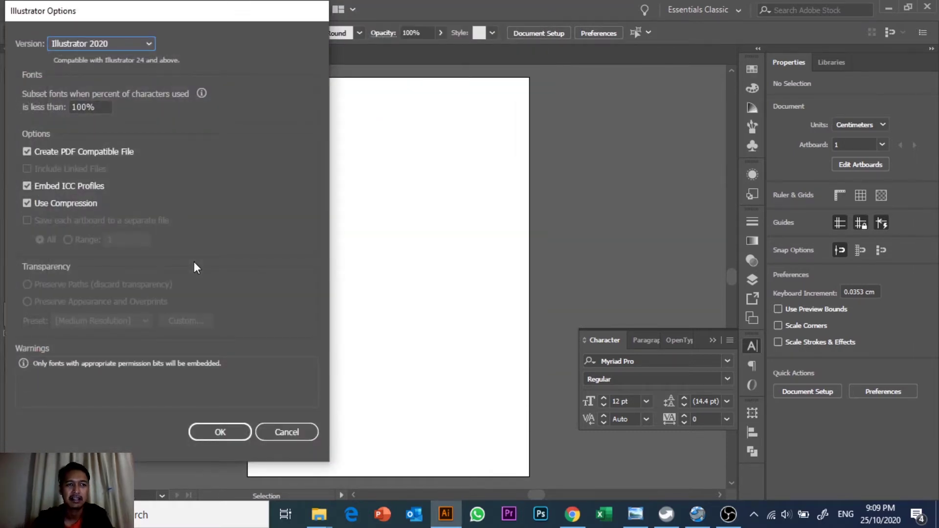
pyautogui.click(216, 431)
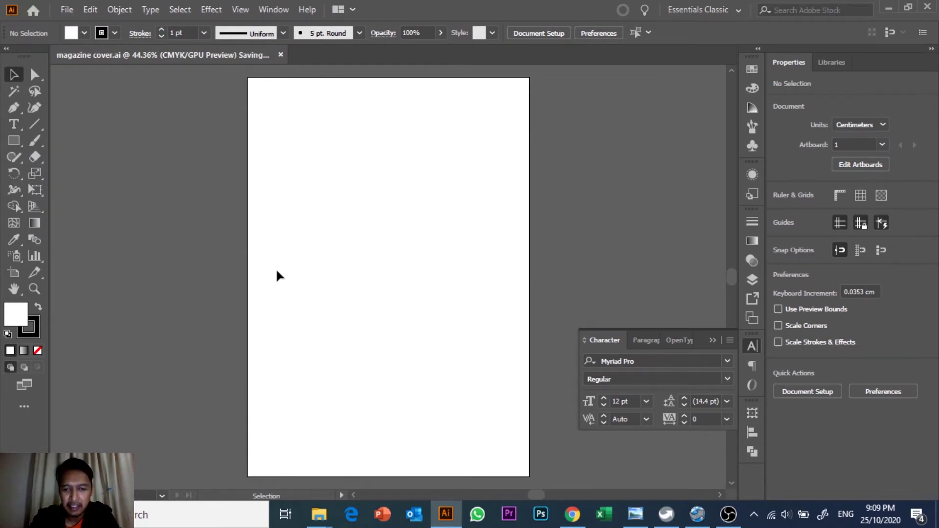
pyautogui.click(712, 340)
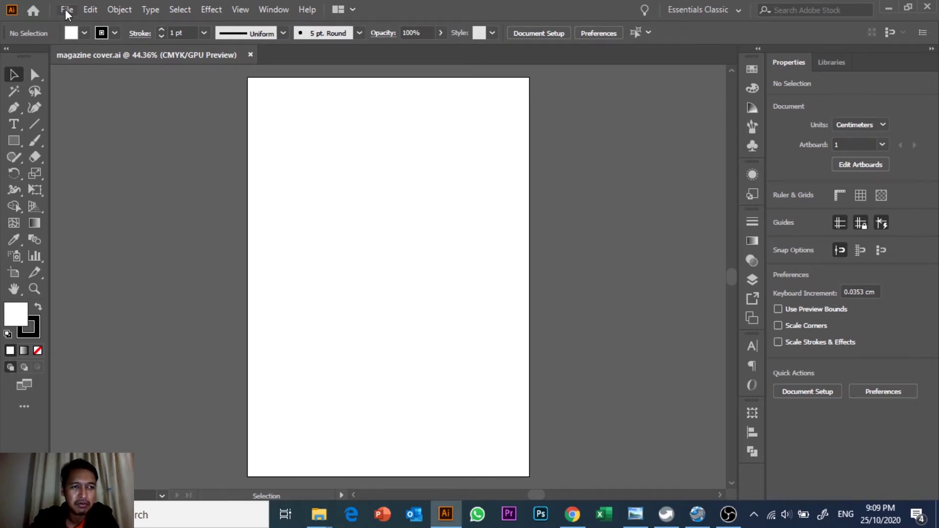
# - Place motorcycle-654429 from the lecture exercise > exercise 1 folder
pyautogui.click(66, 12)
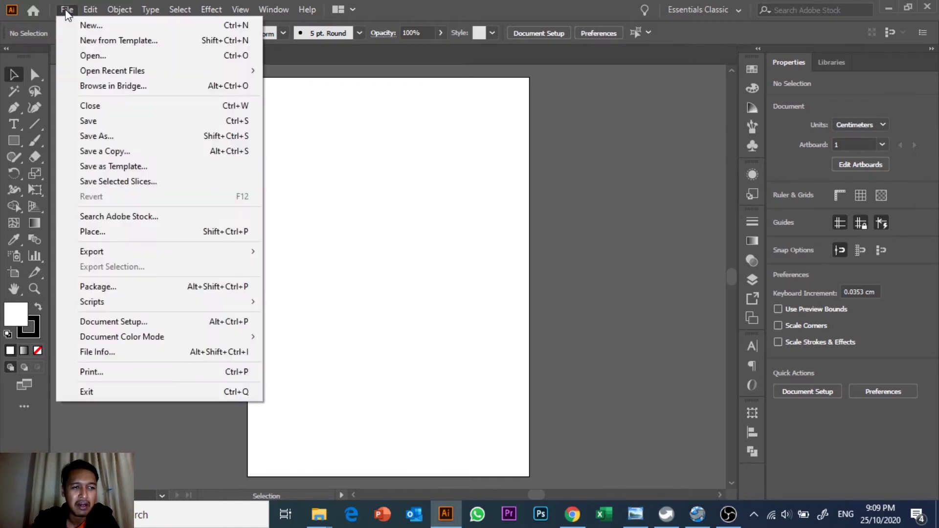
pyautogui.click(88, 232)
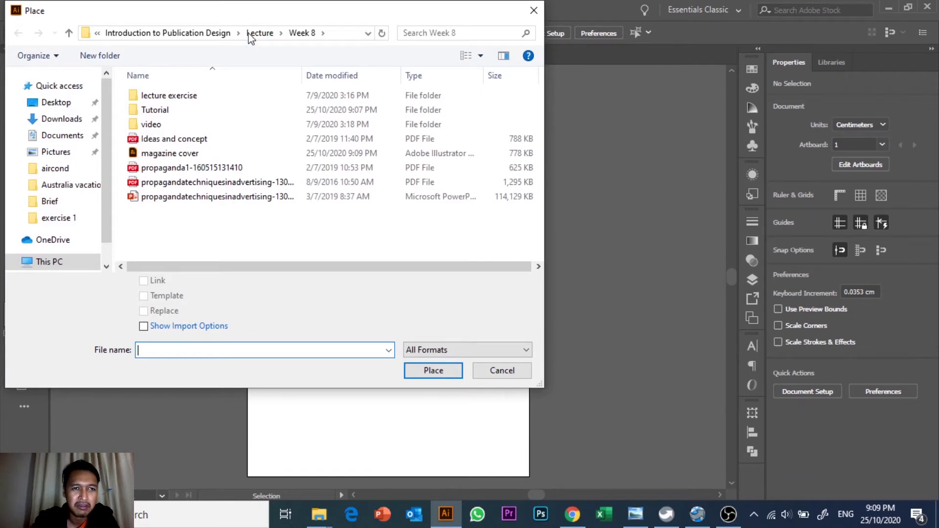
pyautogui.doubleClick(169, 96)
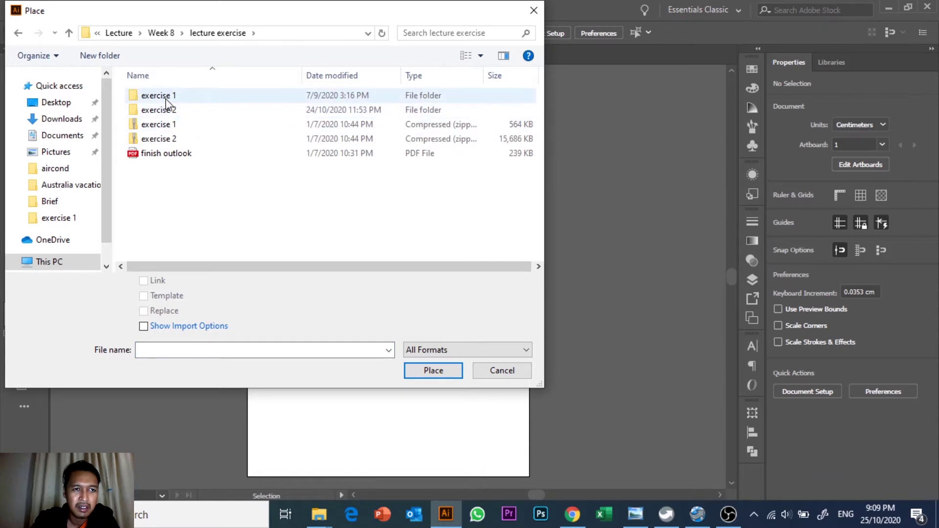
pyautogui.doubleClick(167, 95)
pyautogui.click(187, 129)
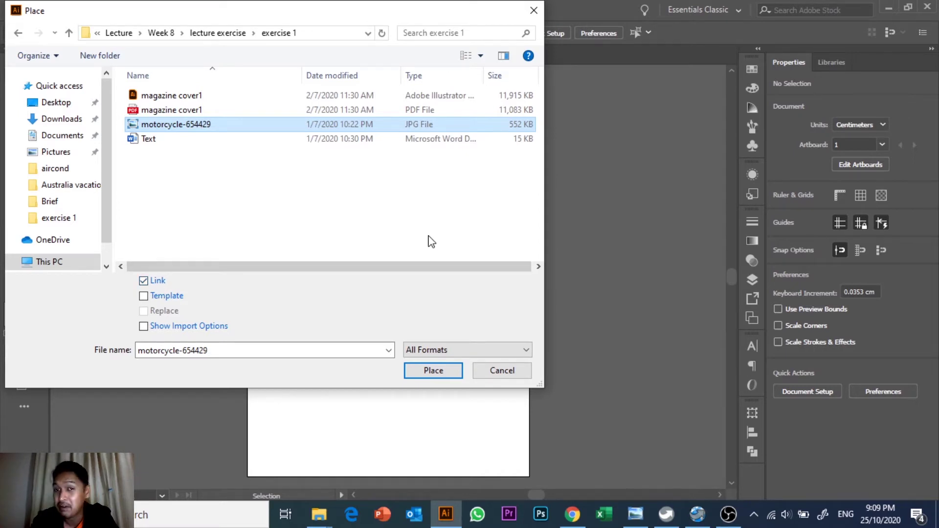
pyautogui.click(425, 371)
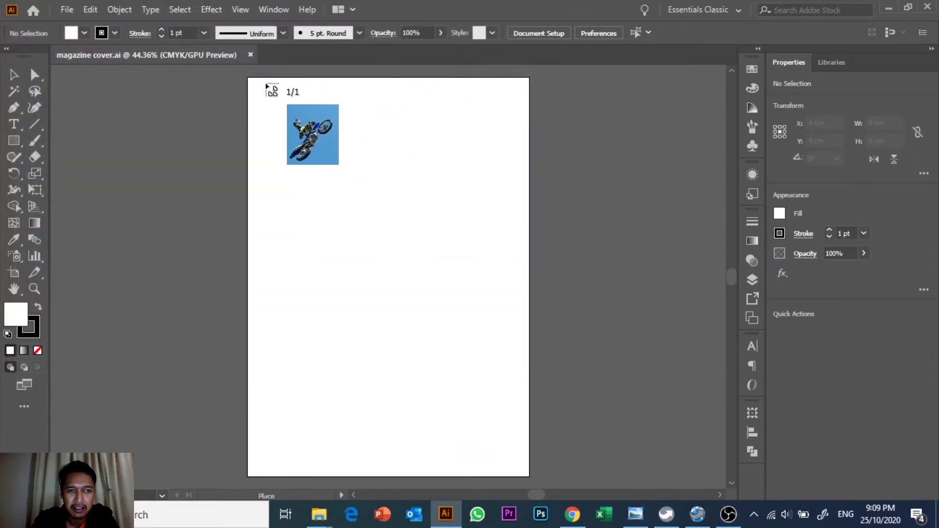
# - Drag the photo out from the page's top-left corner across the full width and reposition it
pyautogui.moveTo(249, 79)
pyautogui.mouseDown()
pyautogui.moveTo(445, 371)
pyautogui.moveTo(530, 448)
pyautogui.mouseUp()
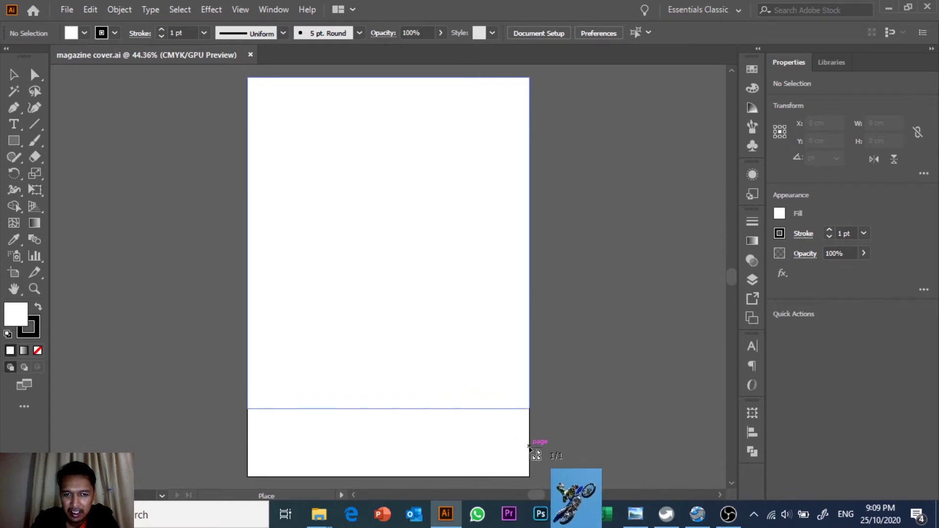
pyautogui.moveTo(529, 447); pyautogui.dragTo(530, 448)
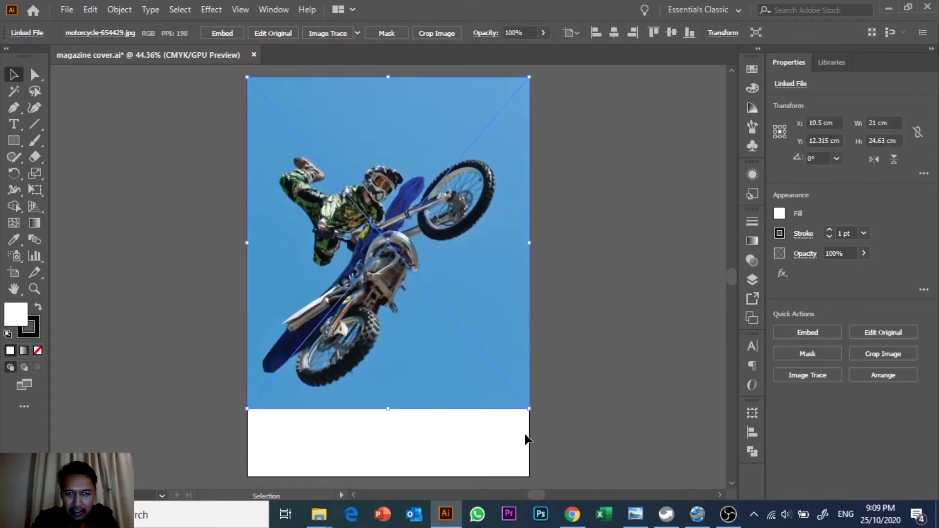
pyautogui.click(621, 368)
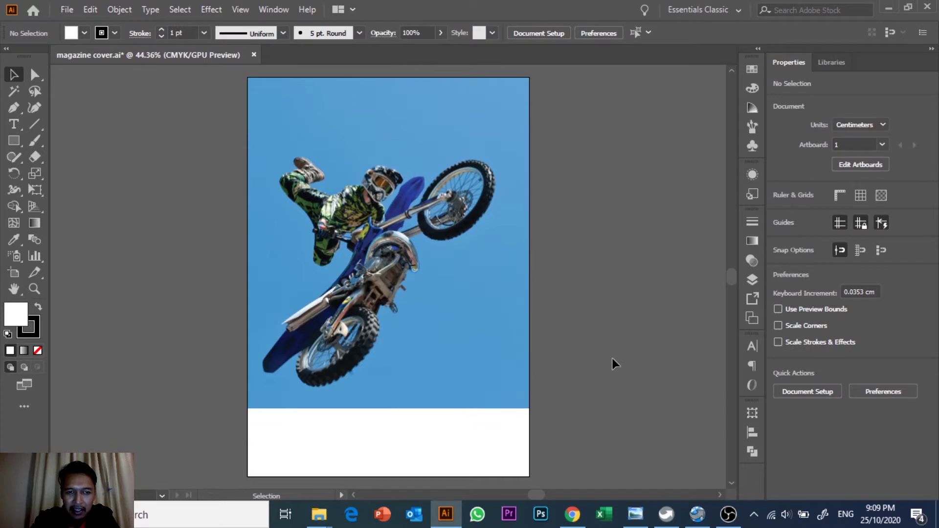
pyautogui.click(463, 281)
pyautogui.click(606, 294)
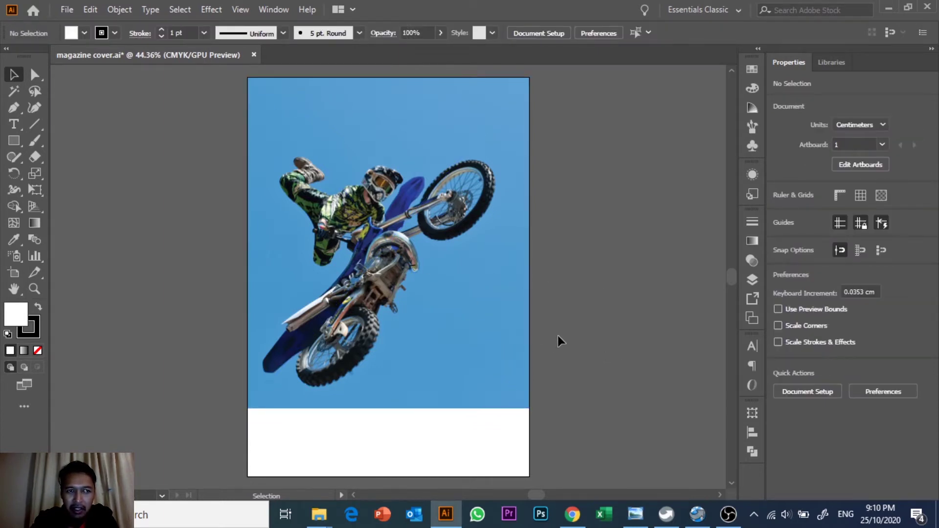
pyautogui.click(497, 331)
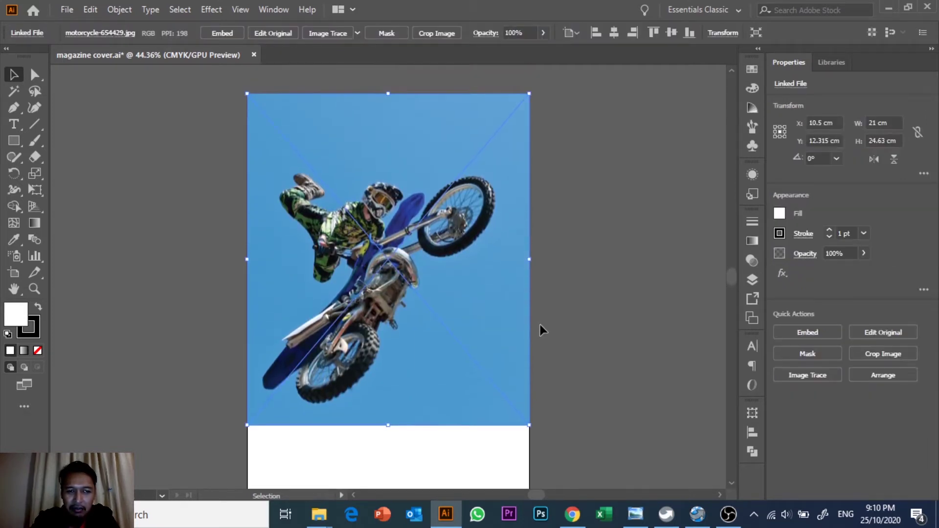
pyautogui.click(576, 313)
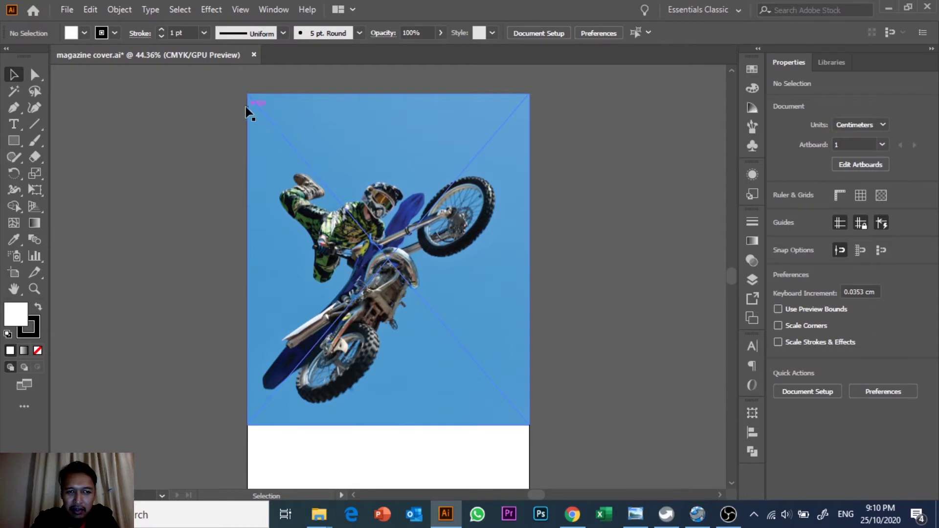
pyautogui.scroll(-2, 503, 362)
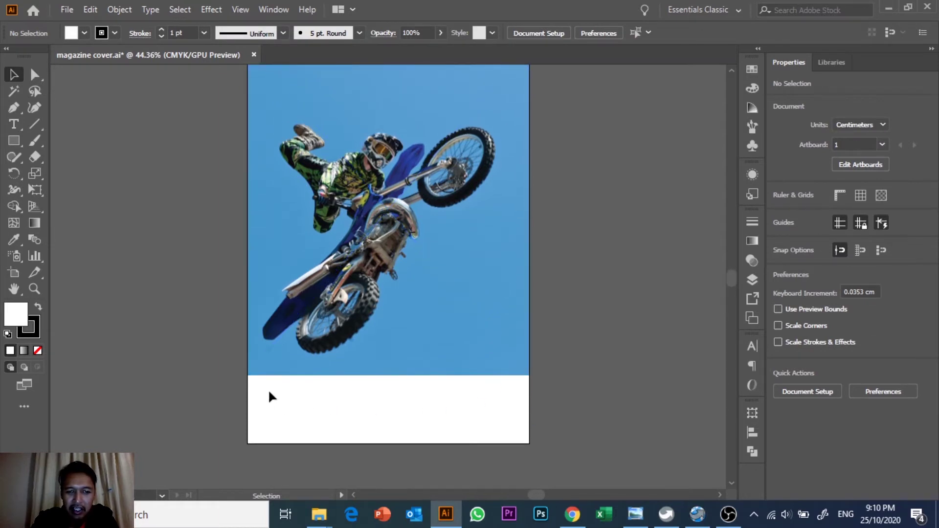
pyautogui.moveTo(255, 326); pyautogui.dragTo(568, 337)
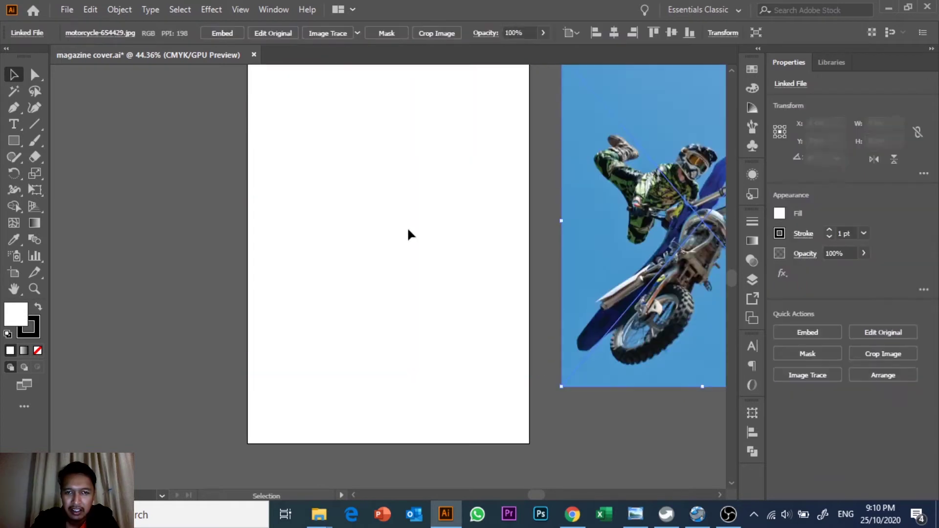
# - Set up the Rectangle tool with no stroke and a red fill
pyautogui.click(409, 235)
pyautogui.click(15, 140)
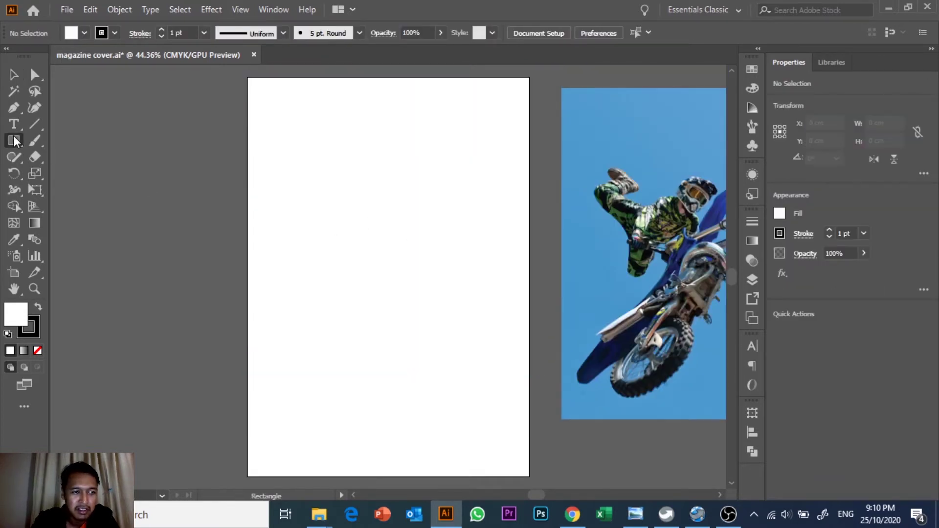
pyautogui.click(115, 33)
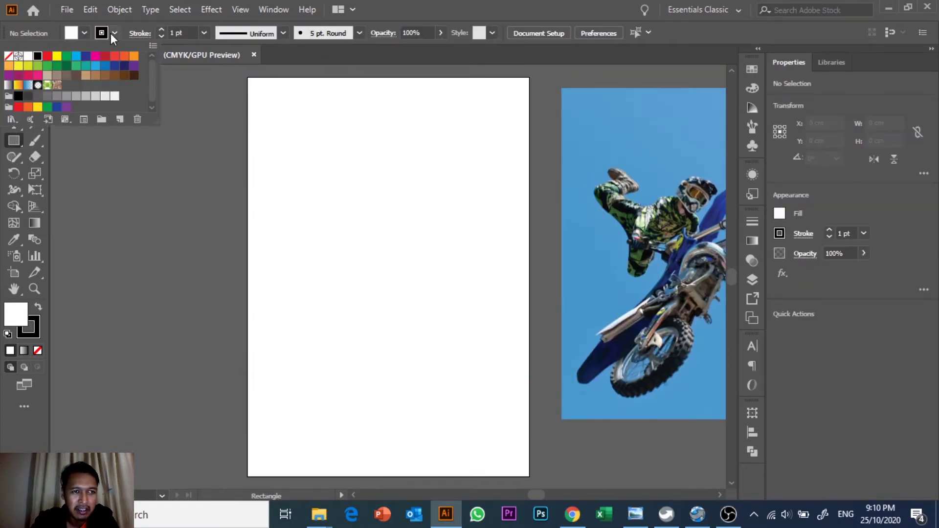
pyautogui.click(9, 56)
pyautogui.click(83, 32)
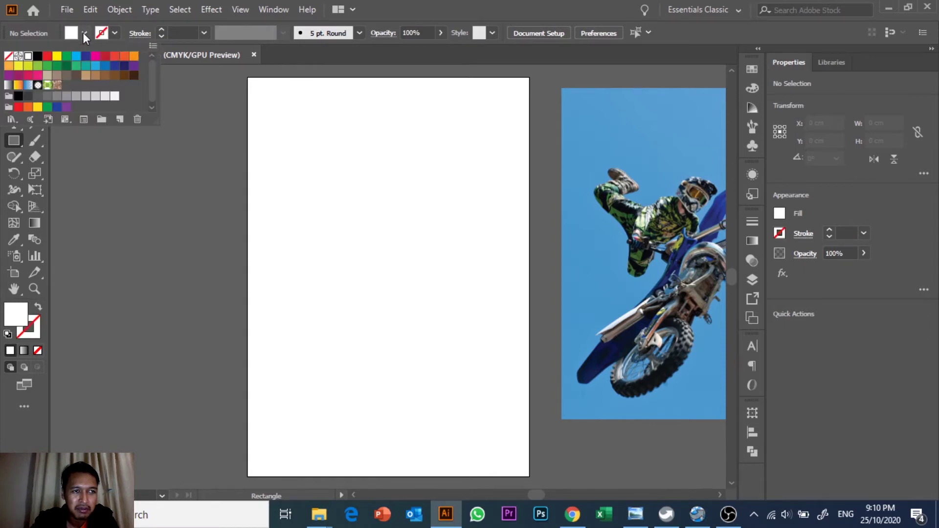
pyautogui.click(47, 56)
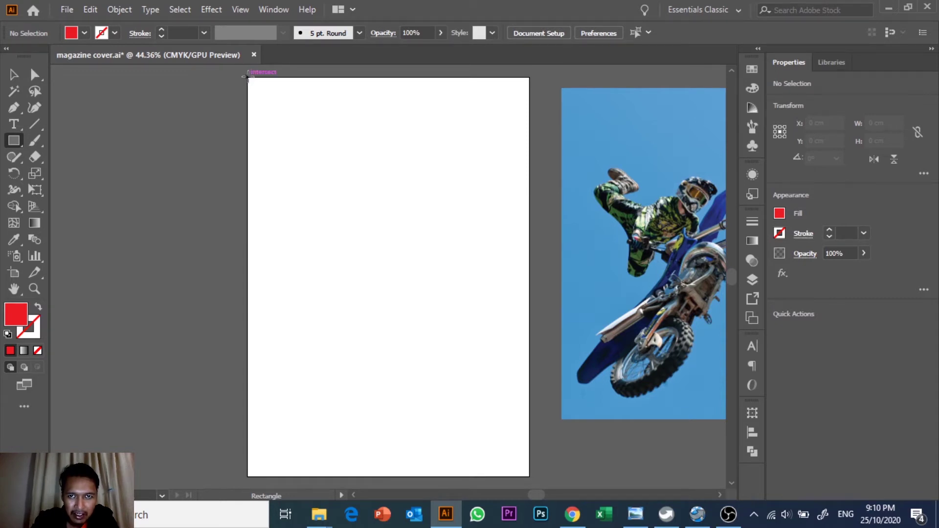
# - Draw a 21 × 29.7 cm red rectangle covering the whole page
pyautogui.moveTo(248, 77)
pyautogui.mouseDown()
pyautogui.moveTo(515, 475)
pyautogui.moveTo(529, 475)
pyautogui.mouseUp()
pyautogui.press('v')
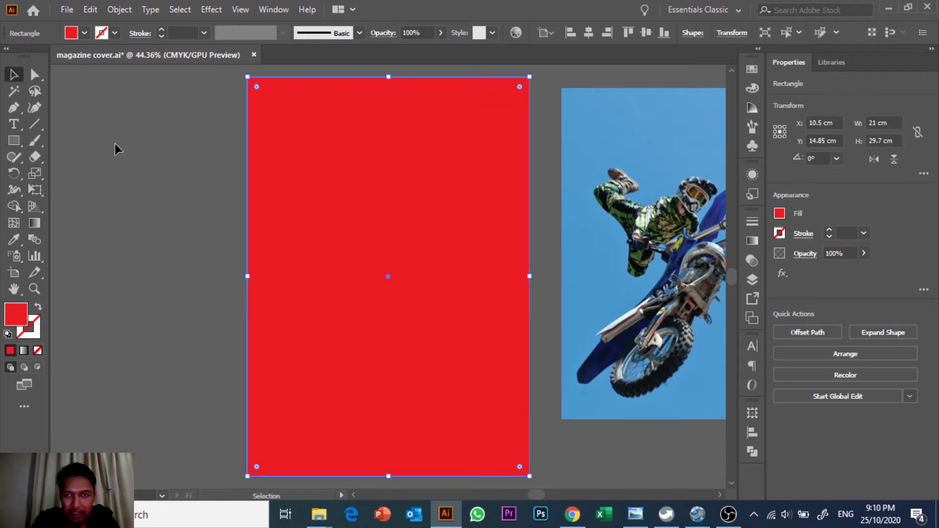
pyautogui.click(116, 147)
pyautogui.click(638, 228)
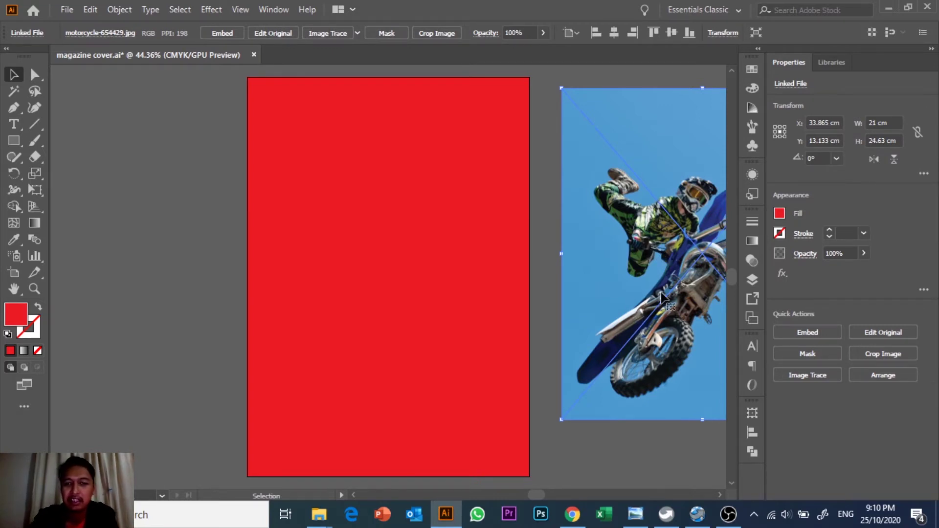
# - Move the motorcycle photo onto the red page
pyautogui.moveTo(663, 286); pyautogui.dragTo(329, 269)
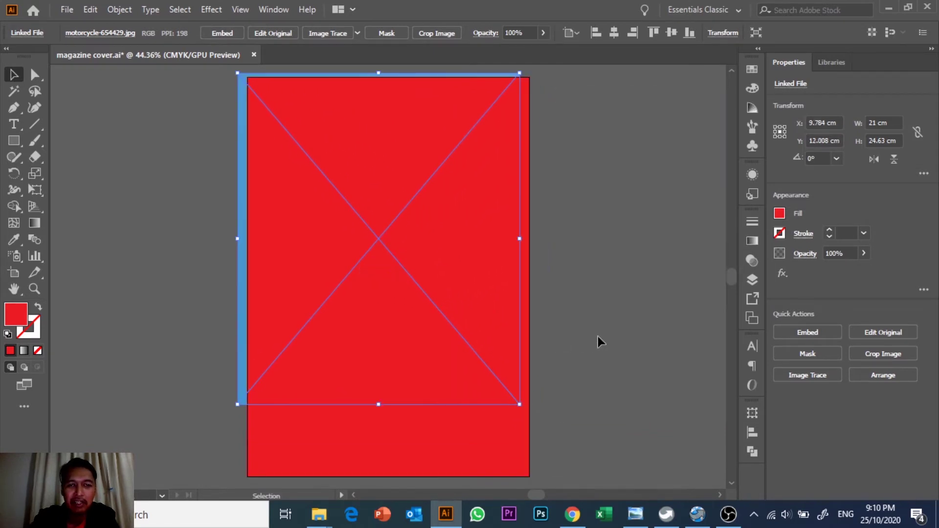
pyautogui.scroll(-2, 601, 341)
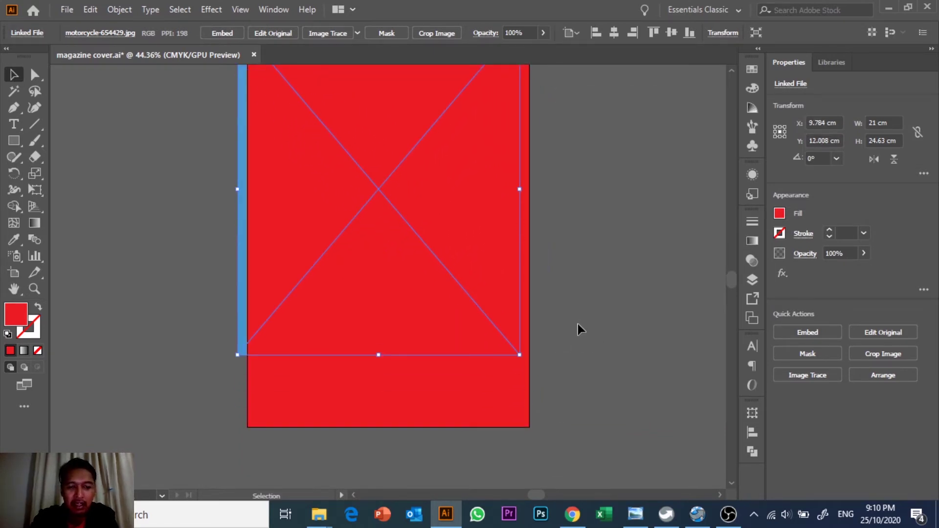
pyautogui.scroll(4, 579, 329)
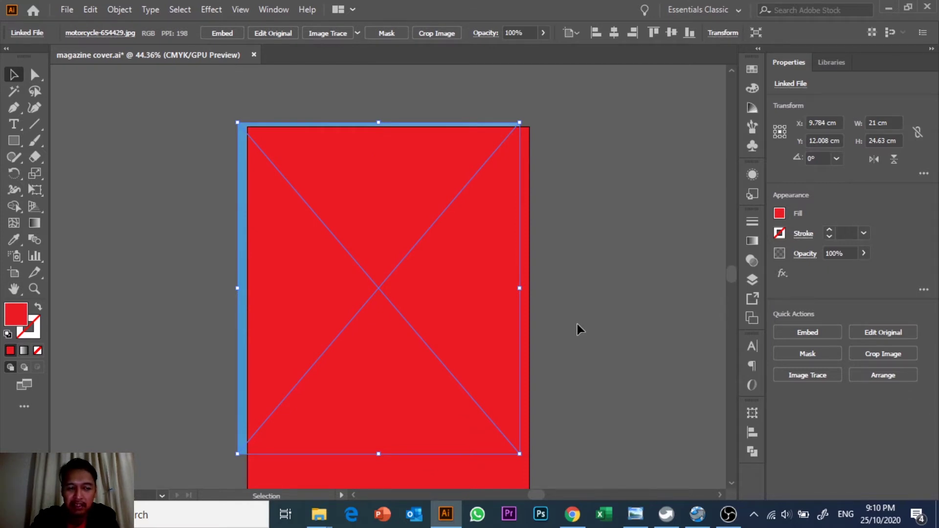
pyautogui.scroll(-1, 579, 329)
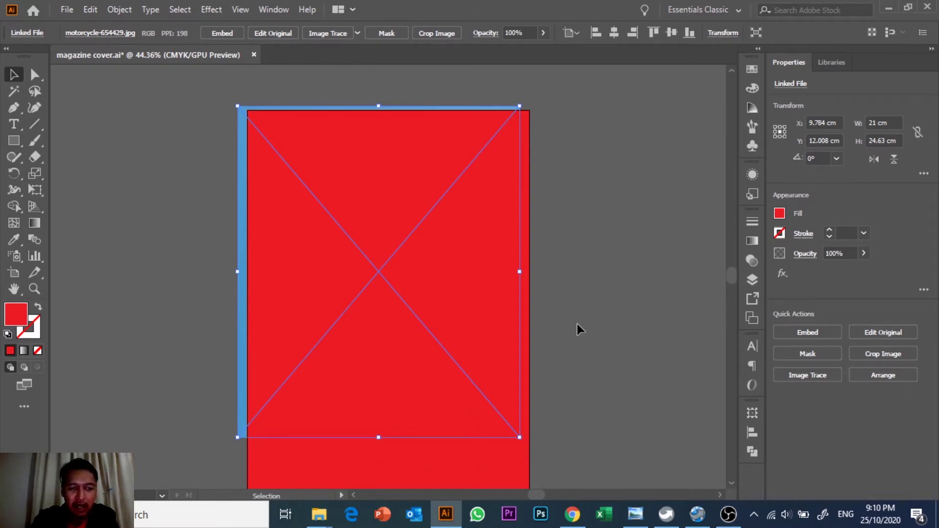
pyautogui.click(204, 107)
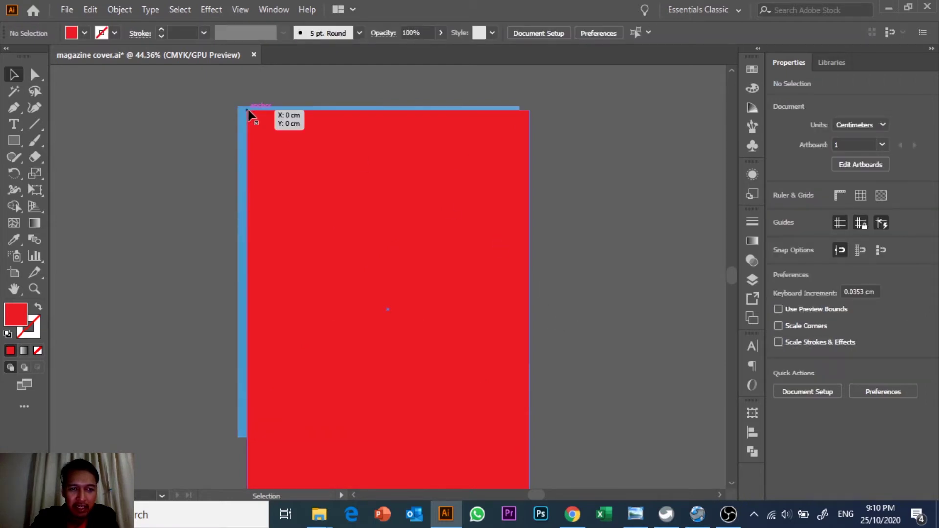
pyautogui.click(248, 111)
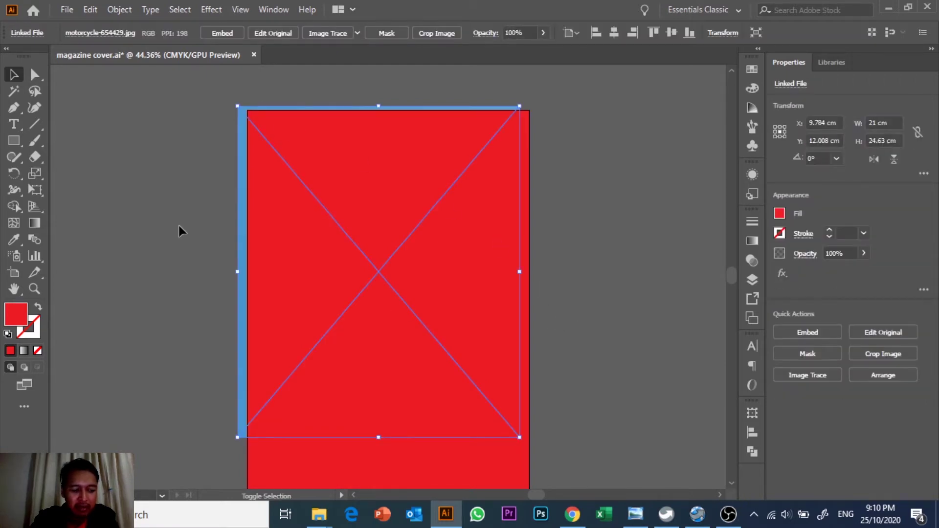
# - Enlarge the photo to about 25.9 × 30.4 cm and centre it over the page
pyautogui.scroll(-5, 489, 436)
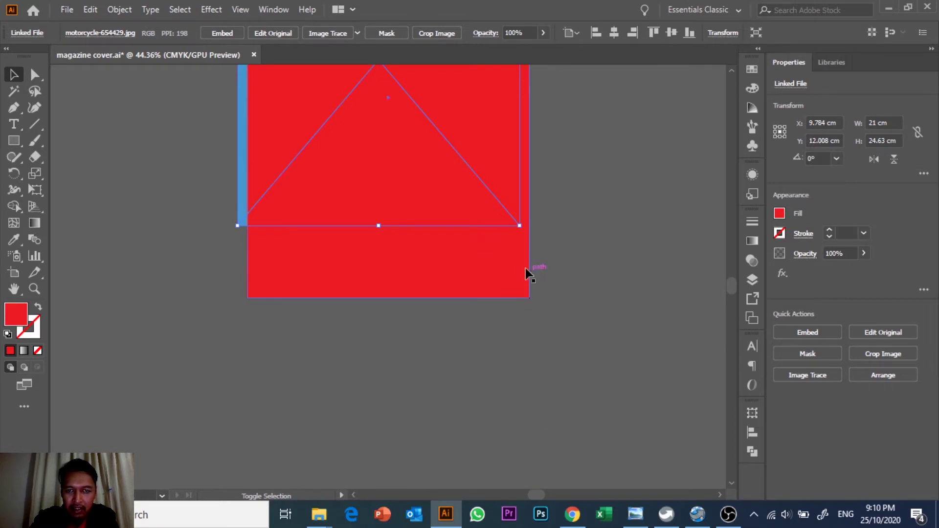
pyautogui.moveTo(519, 225); pyautogui.dragTo(591, 355)
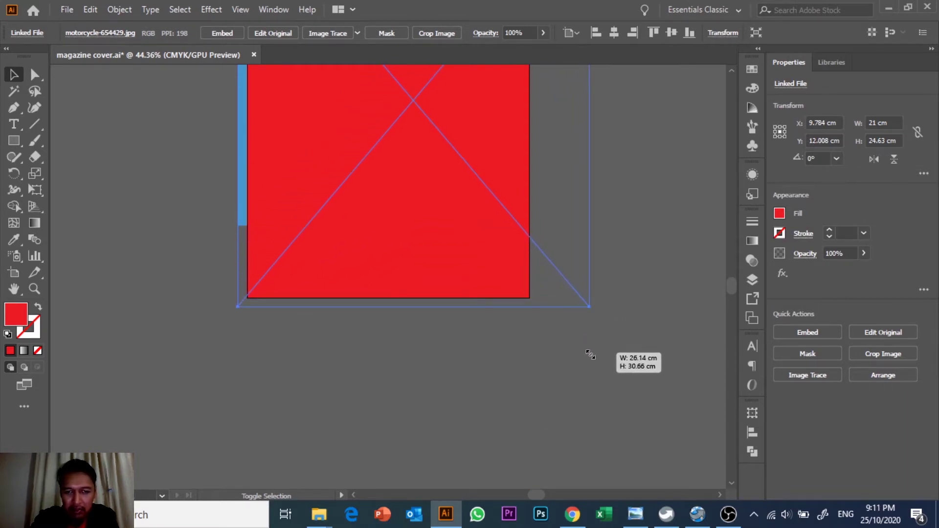
pyautogui.moveTo(591, 355); pyautogui.dragTo(589, 348)
pyautogui.scroll(3, 587, 350)
pyautogui.scroll(2, 587, 349)
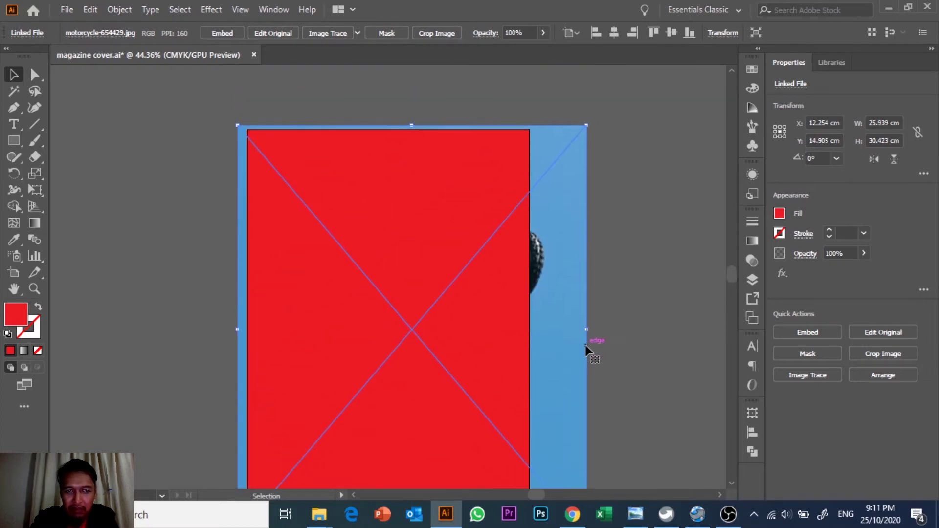
pyautogui.moveTo(550, 310)
pyautogui.mouseDown()
pyautogui.moveTo(564, 313)
pyautogui.moveTo(553, 310)
pyautogui.moveTo(557, 304)
pyautogui.mouseUp()
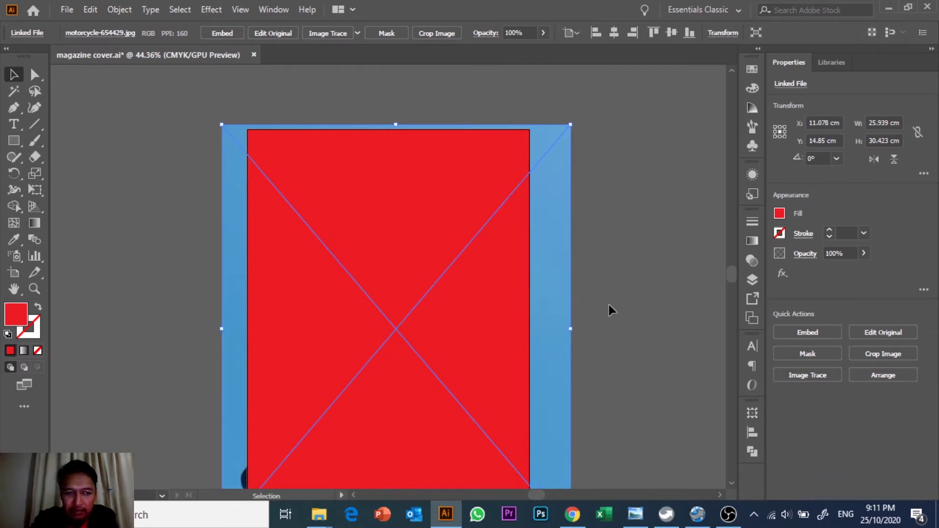
pyautogui.click(629, 307)
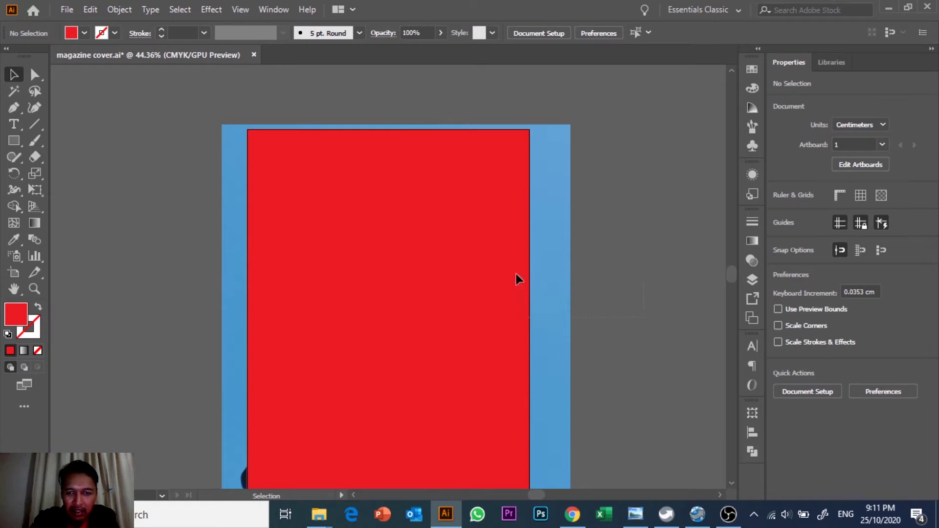
# - Select the photo and red rectangle and make a clipping mask
pyautogui.hotkey('ctrl', 'a')
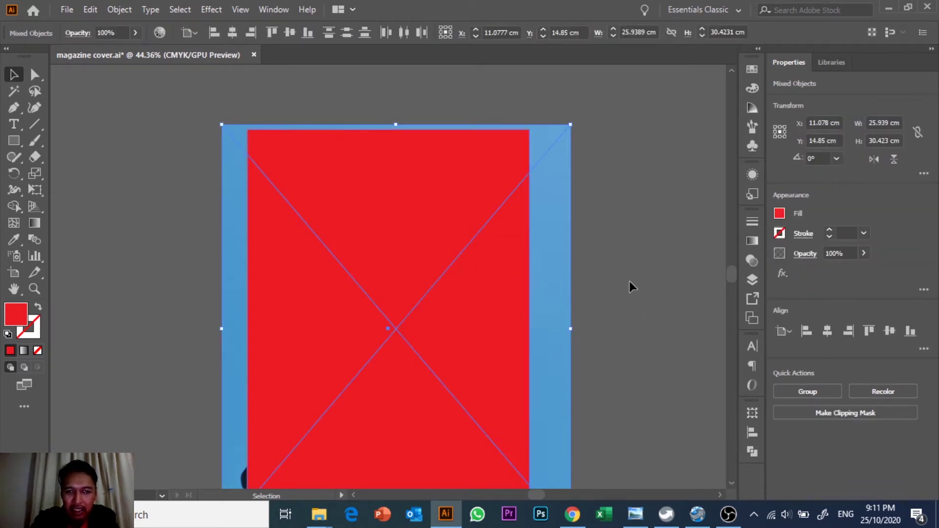
pyautogui.rightClick(461, 187)
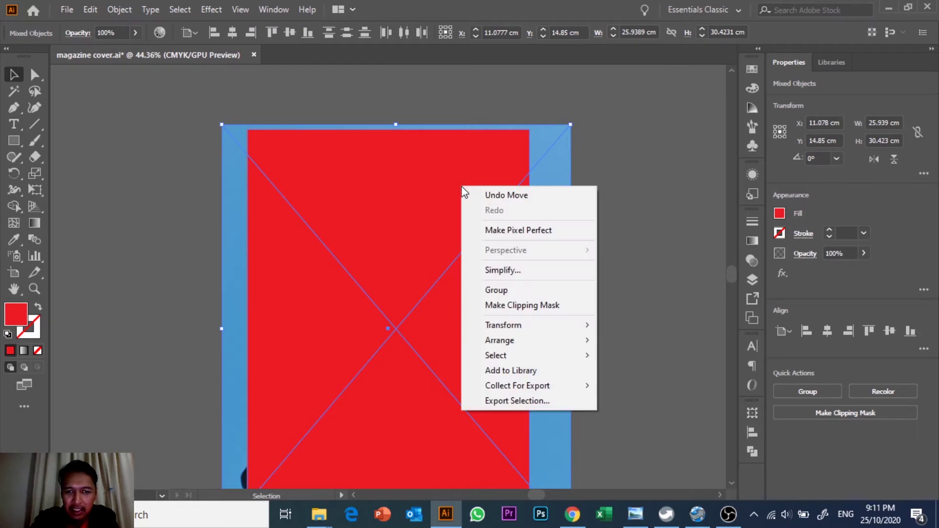
pyautogui.click(512, 303)
pyautogui.click(628, 310)
# - Check the clipped photo group by selecting it and deselecting it
pyautogui.scroll(-3, 628, 312)
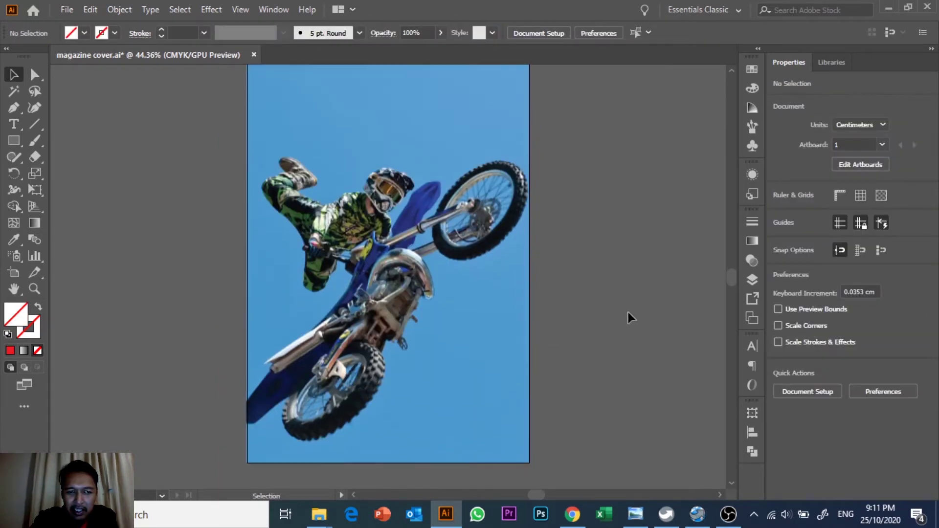
pyautogui.scroll(1, 628, 313)
pyautogui.click(477, 304)
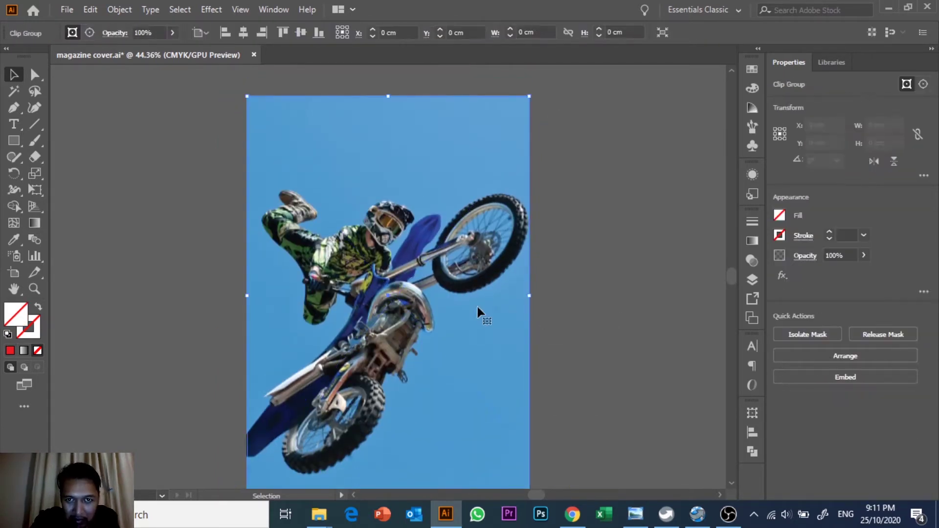
pyautogui.click(559, 315)
pyautogui.click(443, 259)
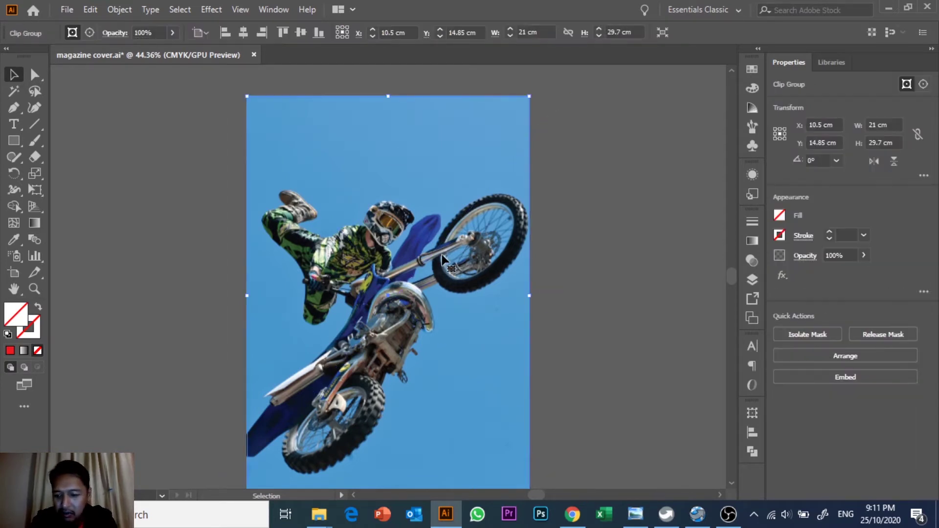
pyautogui.click(575, 282)
pyautogui.click(520, 292)
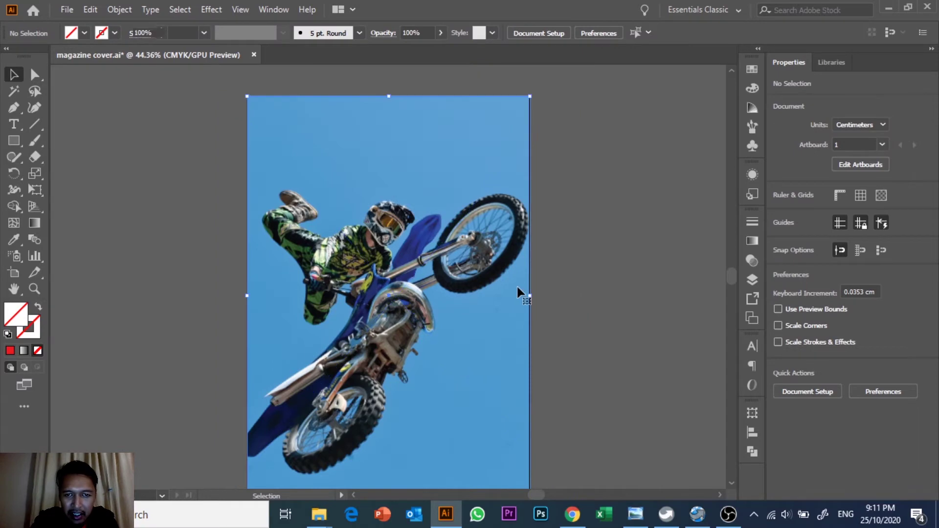
pyautogui.scroll(-3, 572, 294)
pyautogui.scroll(3, 571, 295)
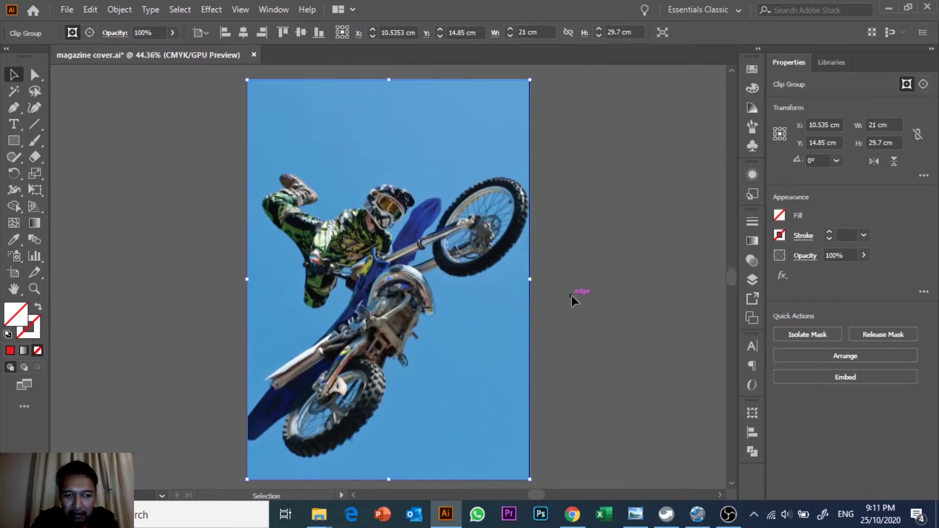
pyautogui.scroll(1, 572, 295)
pyautogui.scroll(1, 571, 295)
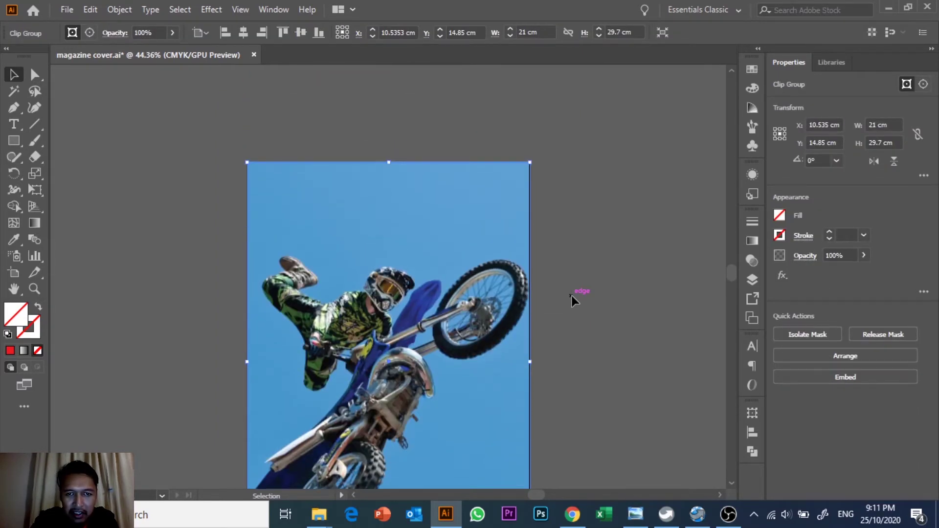
pyautogui.click(572, 295)
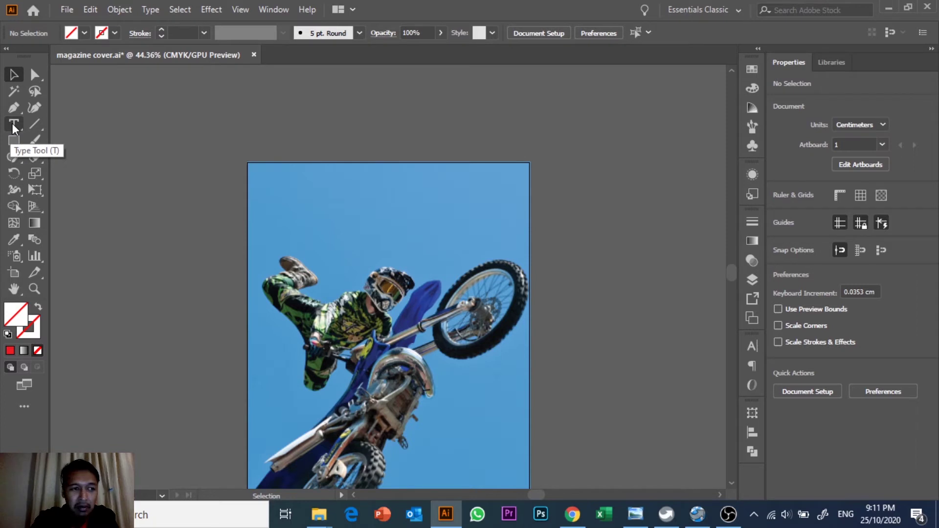
# - Draw a horizontal text frame across the page top, widened to the left edge
pyautogui.click(13, 123)
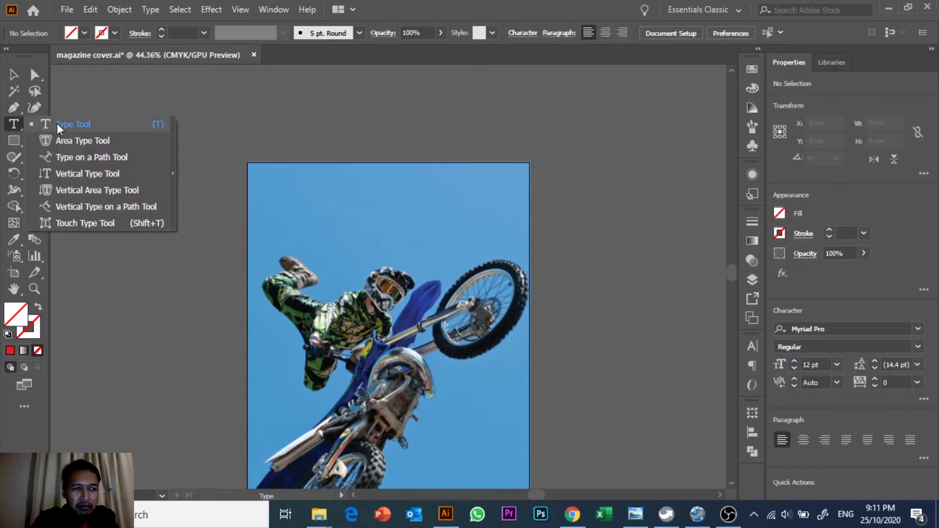
pyautogui.click(61, 123)
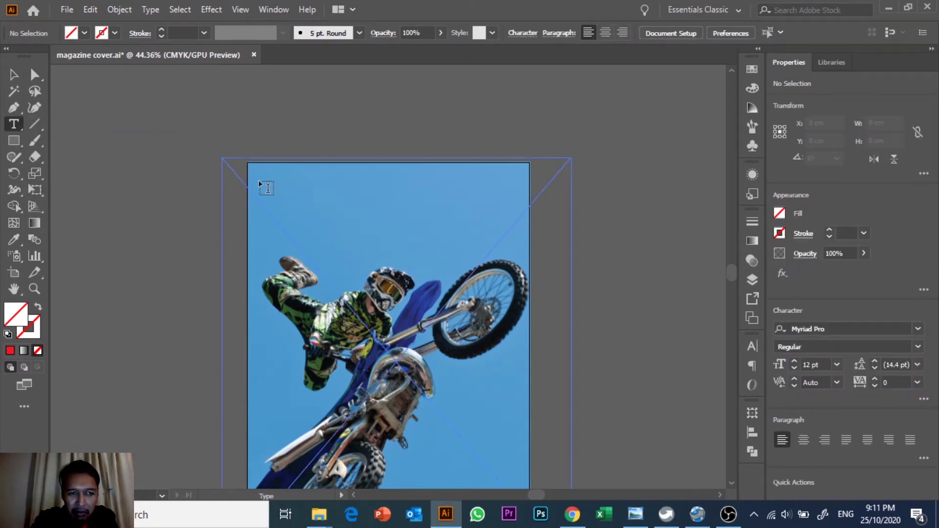
pyautogui.moveTo(254, 185); pyautogui.dragTo(517, 246)
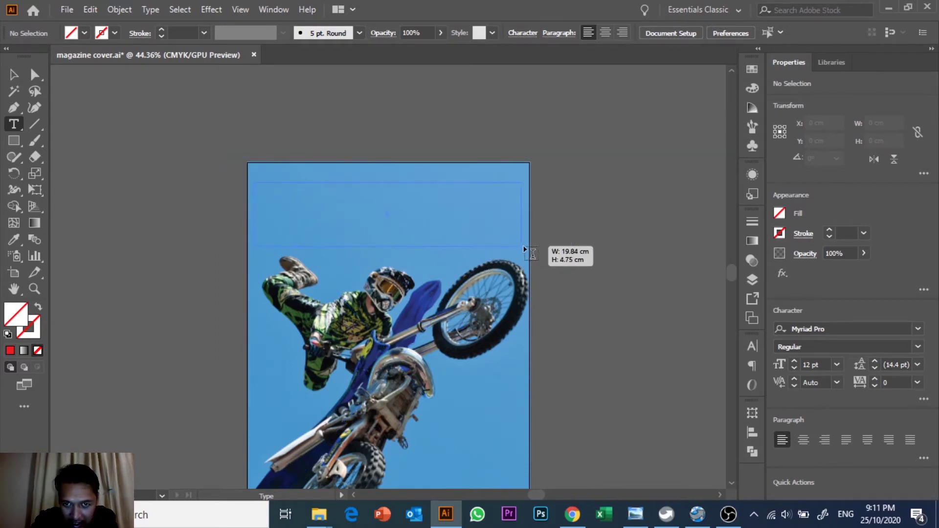
pyautogui.moveTo(525, 250); pyautogui.dragTo(529, 247)
pyautogui.click(14, 74)
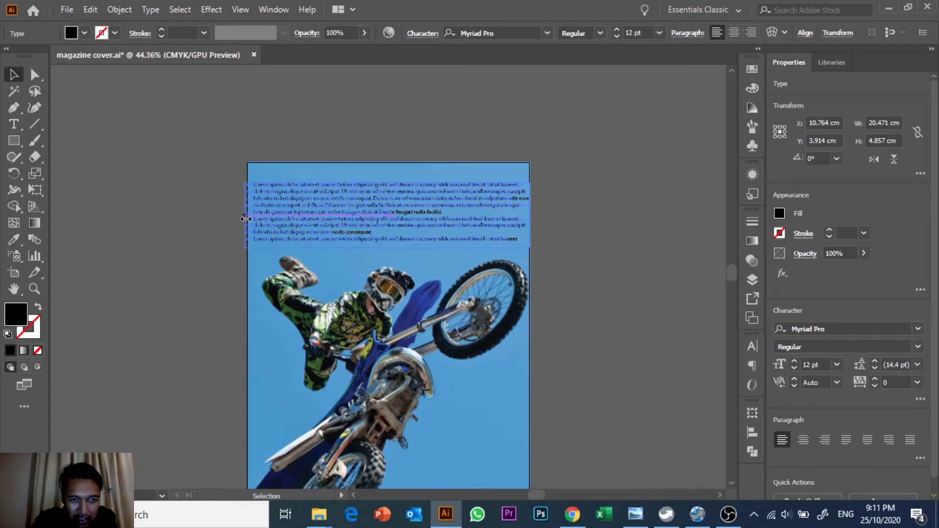
pyautogui.moveTo(244, 217); pyautogui.dragTo(247, 215)
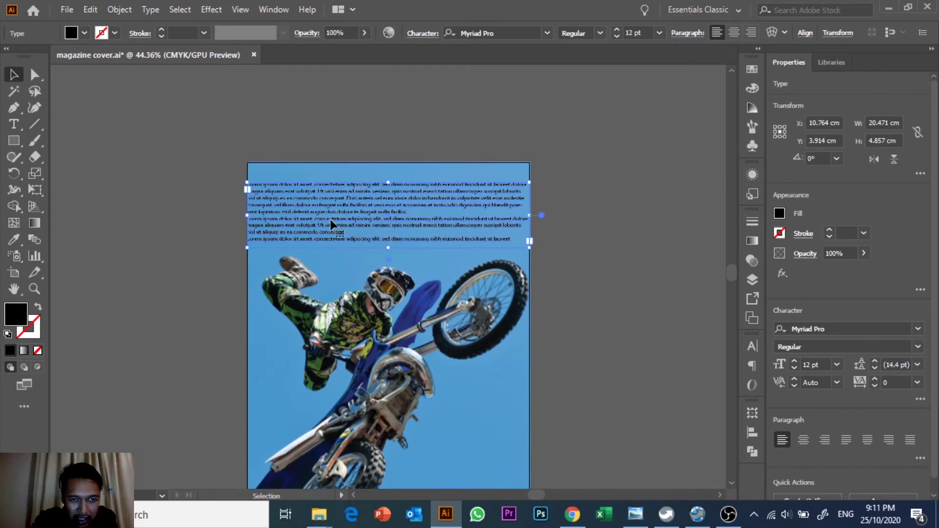
# - Replace the placeholder text with 'Motocross' and centre-align it
pyautogui.doubleClick(413, 228)
pyautogui.tripleClick(412, 224)
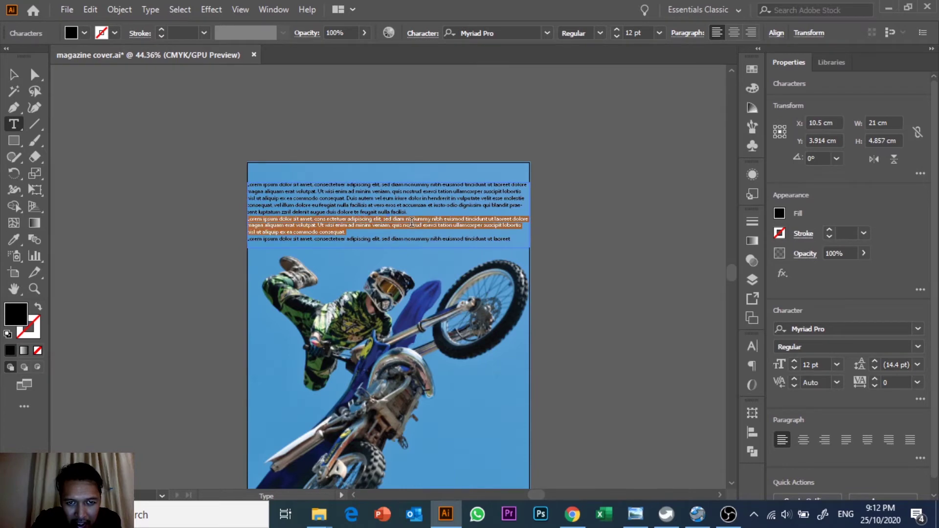
pyautogui.hotkey('ctrl', 'a')
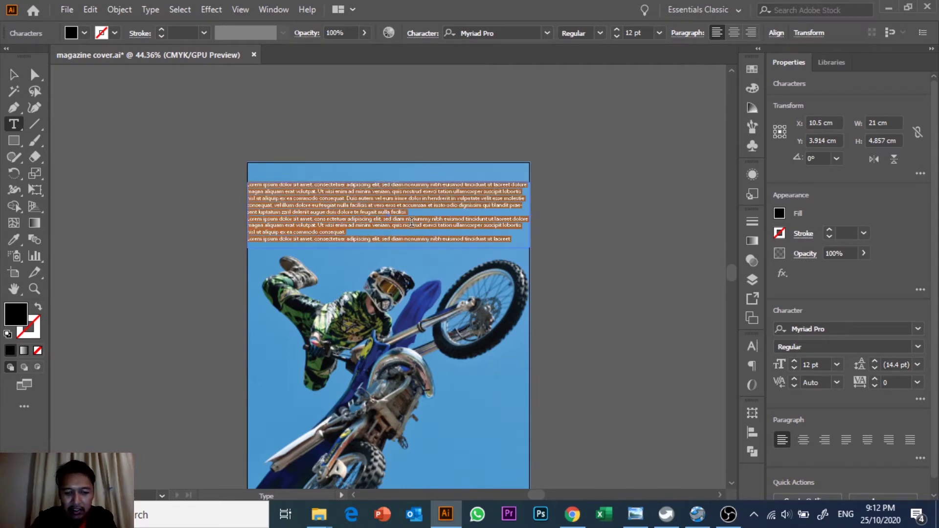
pyautogui.press('Delete')
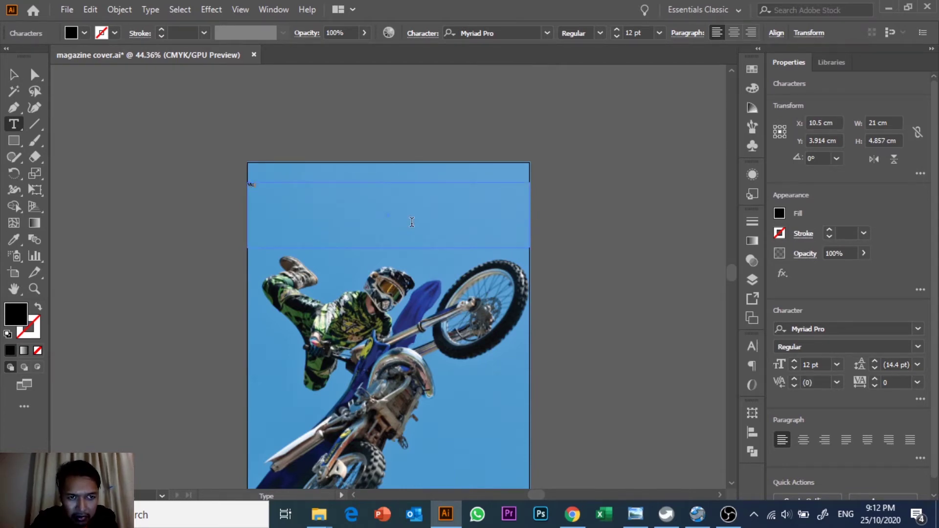
pyautogui.write('tocross')
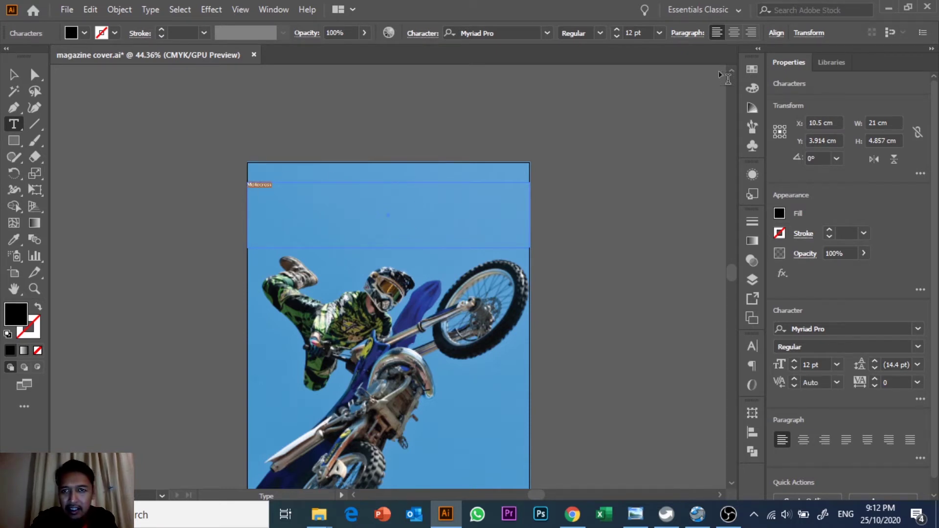
pyautogui.click(731, 38)
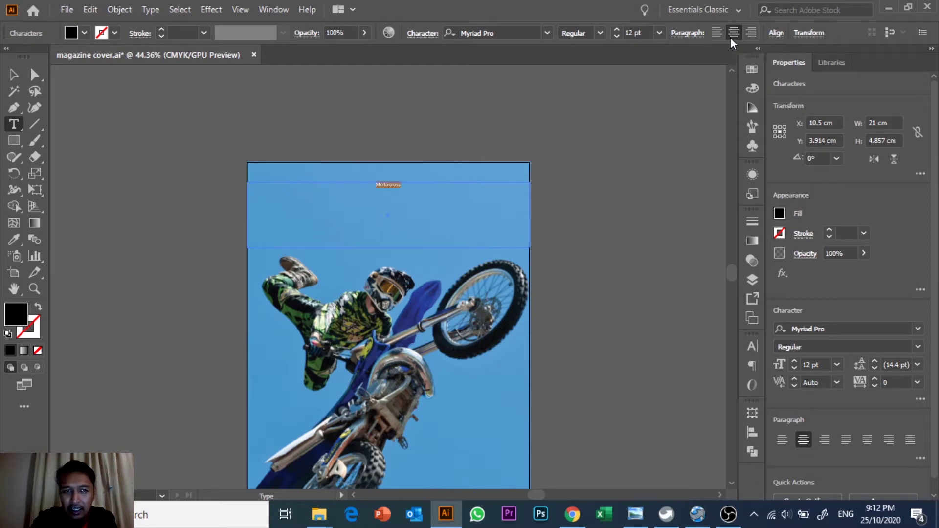
# - Set the heading font to Myriad Variable Concept Bold Condensed Italic
pyautogui.click(547, 33)
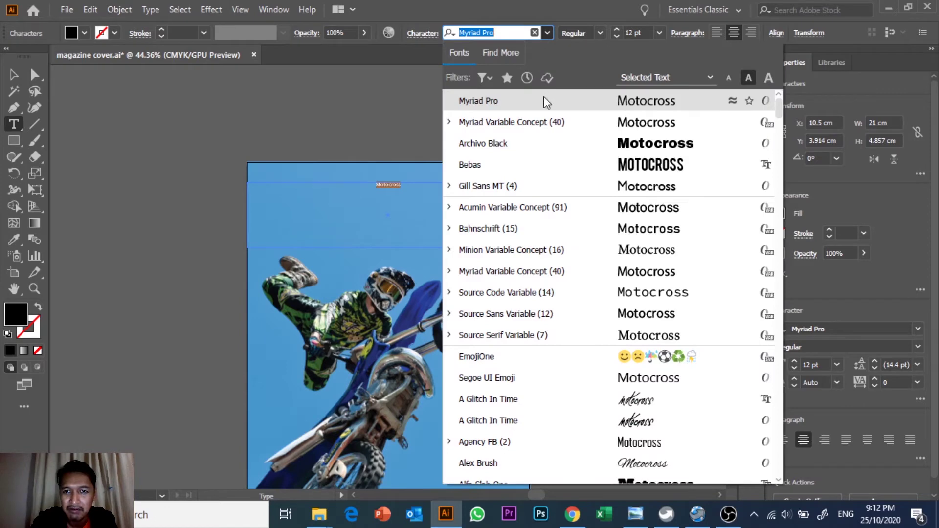
pyautogui.click(535, 122)
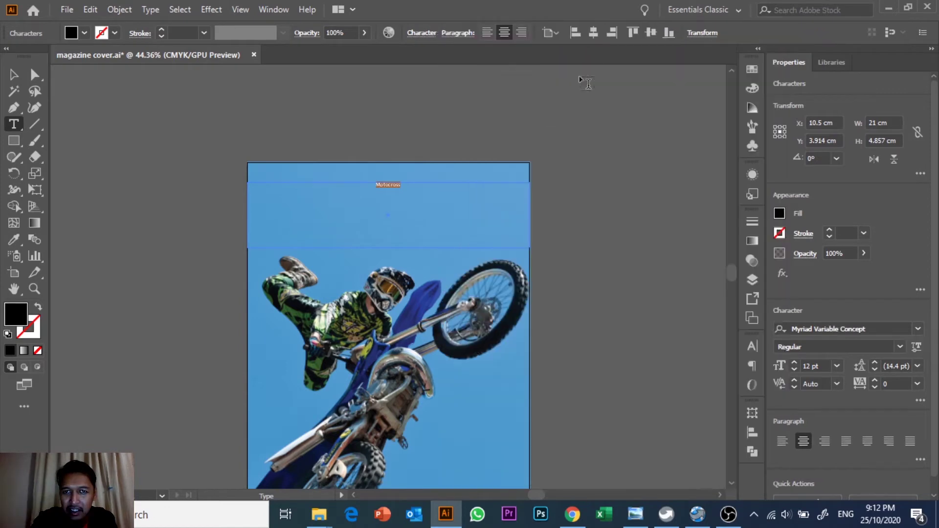
pyautogui.click(424, 34)
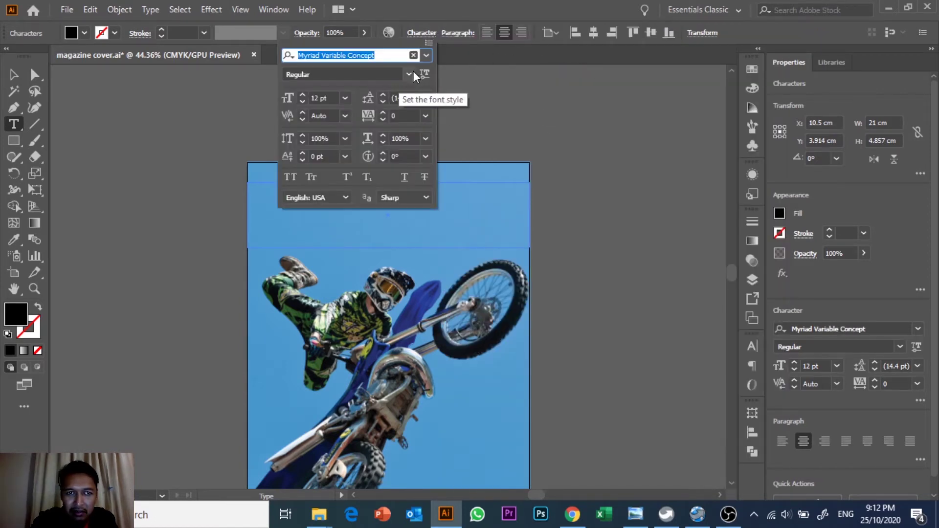
pyautogui.click(409, 74)
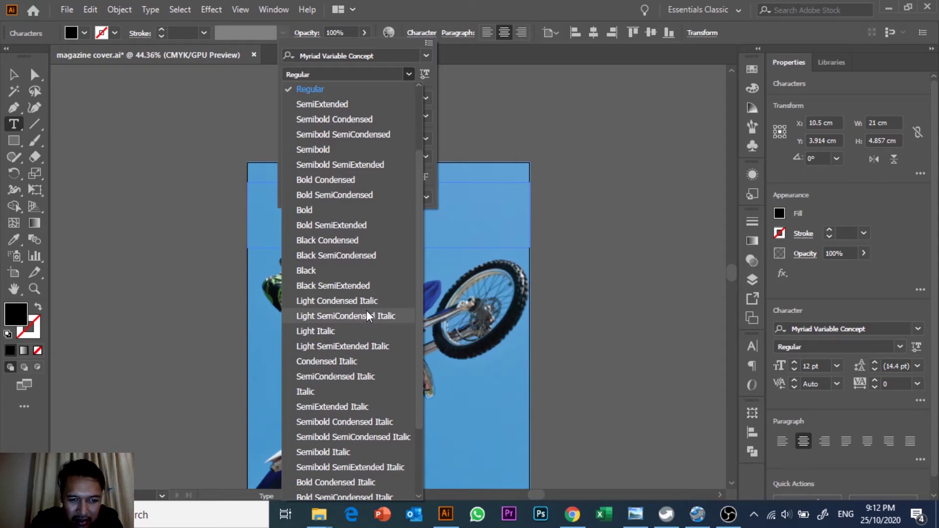
pyautogui.click(368, 483)
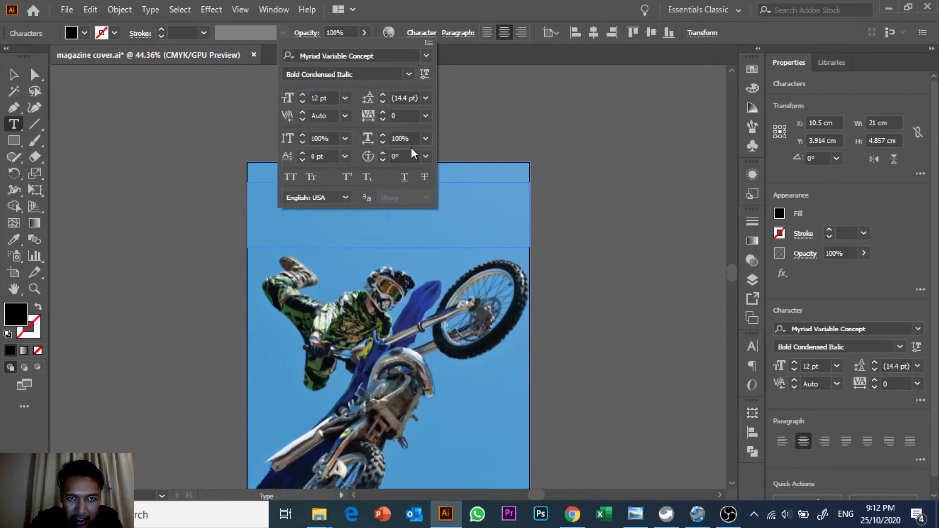
pyautogui.click(362, 183)
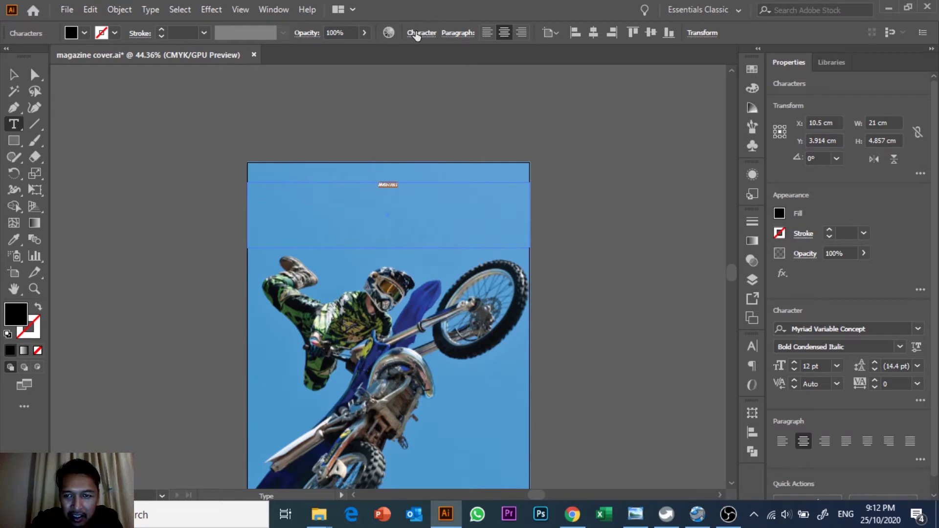
# - Increase the heading font size to 123 pt
pyautogui.click(432, 31)
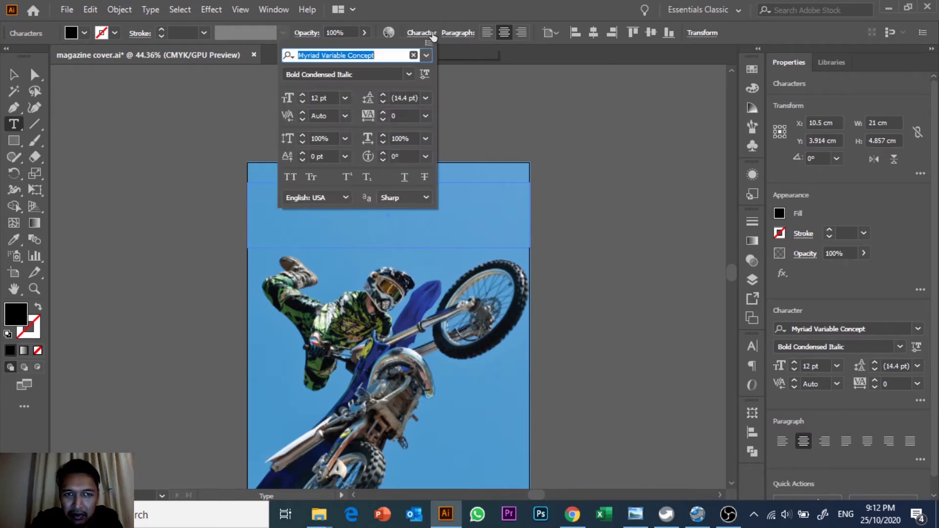
pyautogui.click(297, 98)
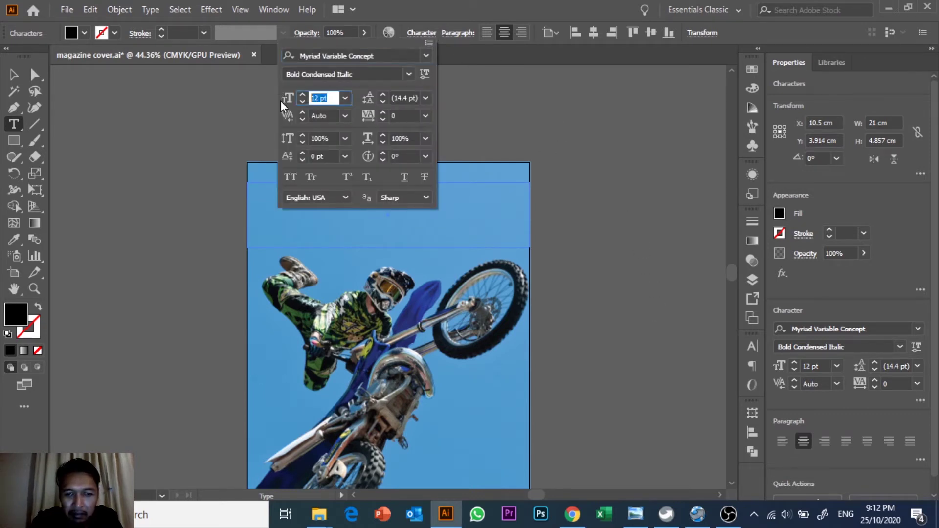
pyautogui.press('Up')
pyautogui.press('Up')
pyautogui.press('Up')
pyautogui.press('Up')
pyautogui.press('Up')
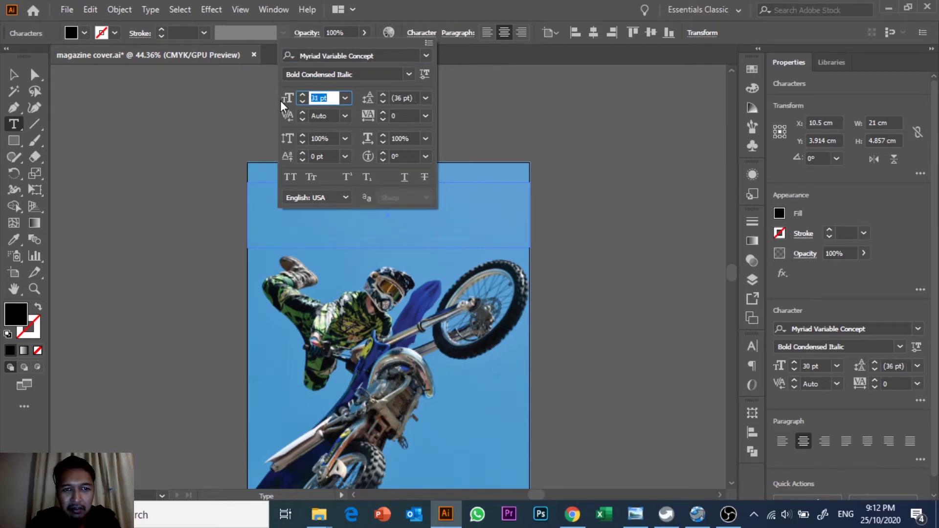
pyautogui.press('Up')
pyautogui.press('Up')
pyautogui.press('Up')
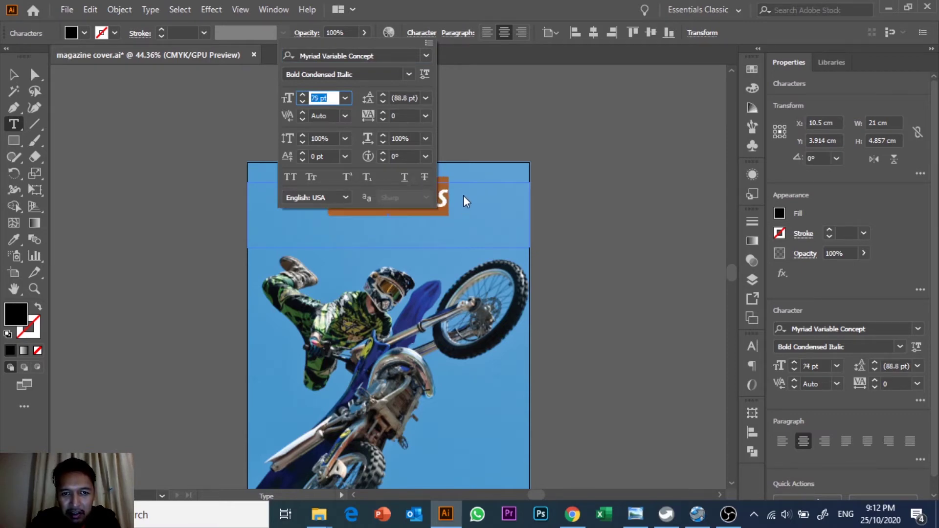
pyautogui.press('Up')
pyautogui.press('Up')
pyautogui.press('Up')
pyautogui.press('Up')
pyautogui.press('Up')
pyautogui.press('Up')
pyautogui.press('Up')
pyautogui.press('Up')
pyautogui.press('Up')
pyautogui.press('Up')
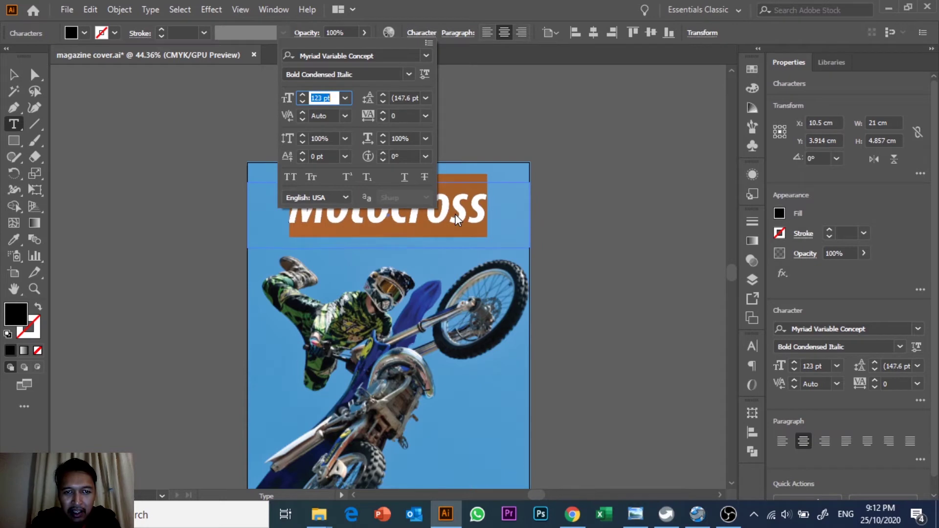
pyautogui.press('Escape')
pyautogui.click(35, 140)
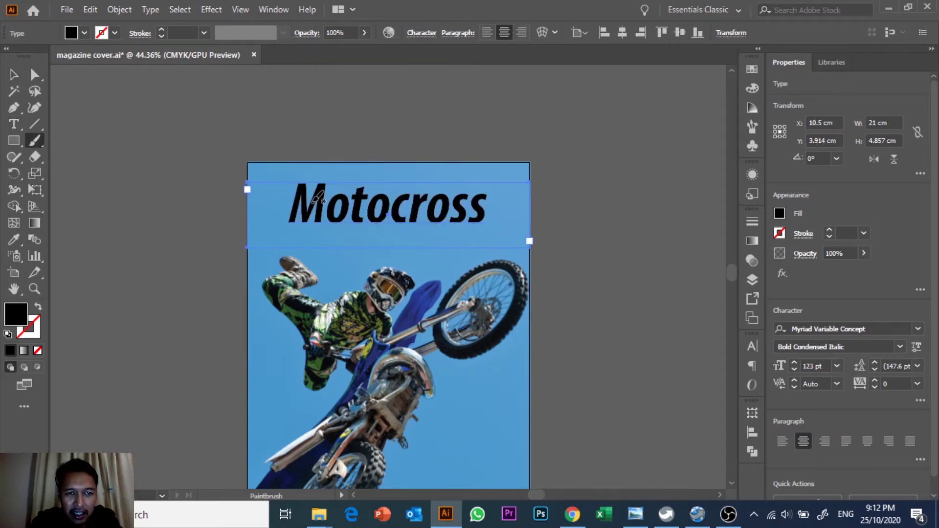
# - Shorten the heading's text frame from the bottom and nudge it down
pyautogui.click(13, 75)
pyautogui.click(187, 203)
pyautogui.click(356, 195)
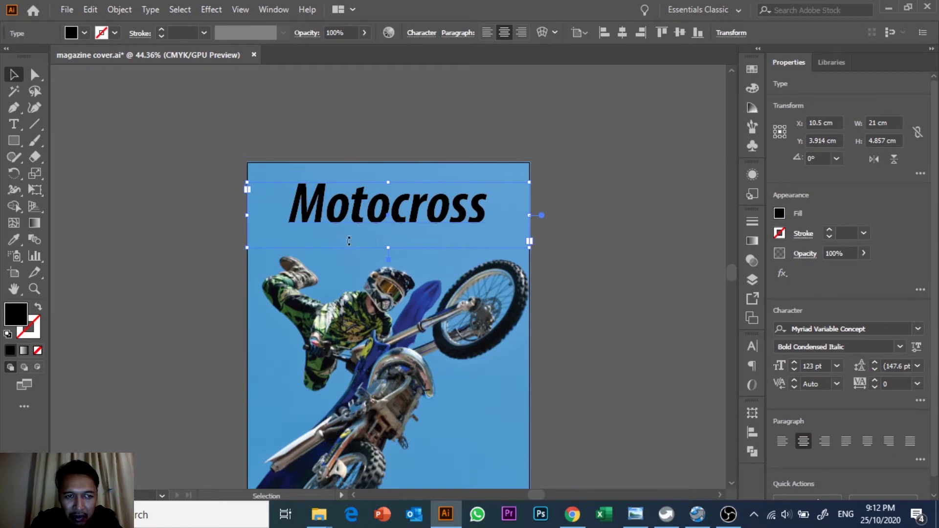
pyautogui.moveTo(391, 247); pyautogui.dragTo(388, 230)
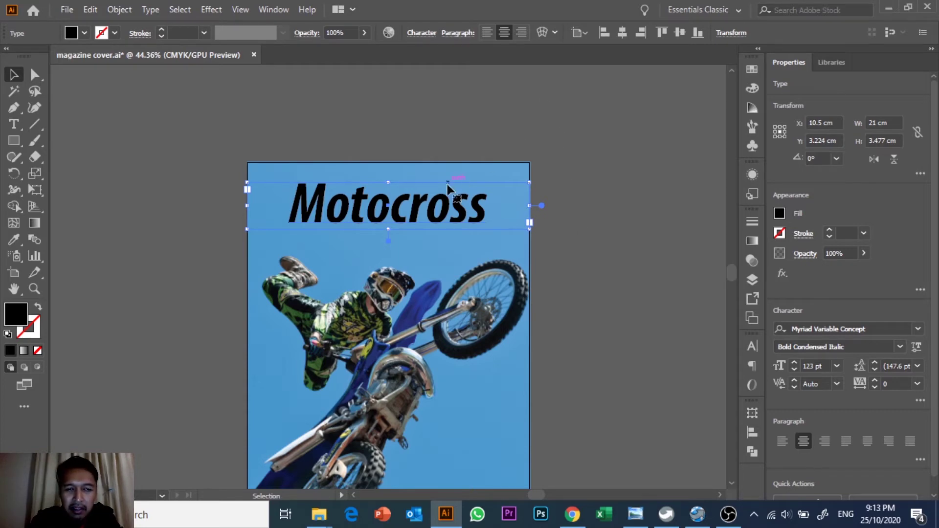
pyautogui.press('Down')
pyautogui.press('Down')
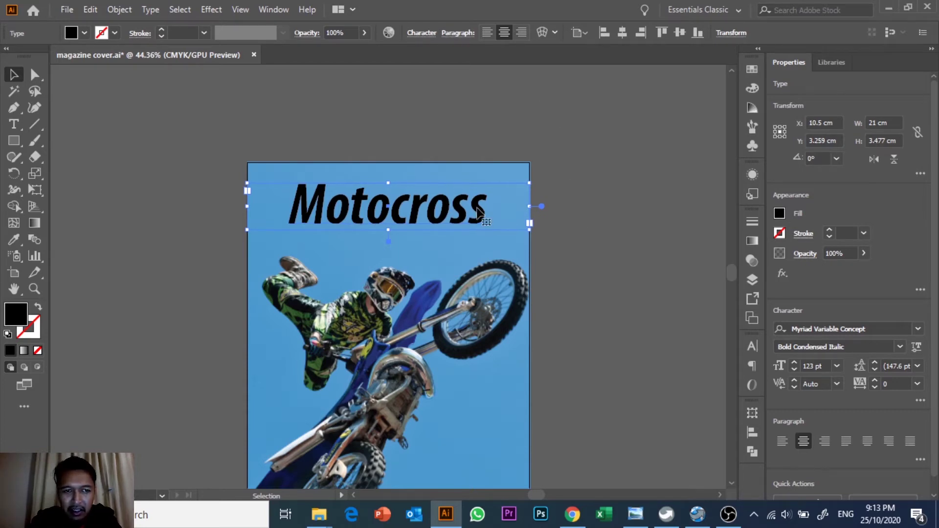
pyautogui.click(463, 210)
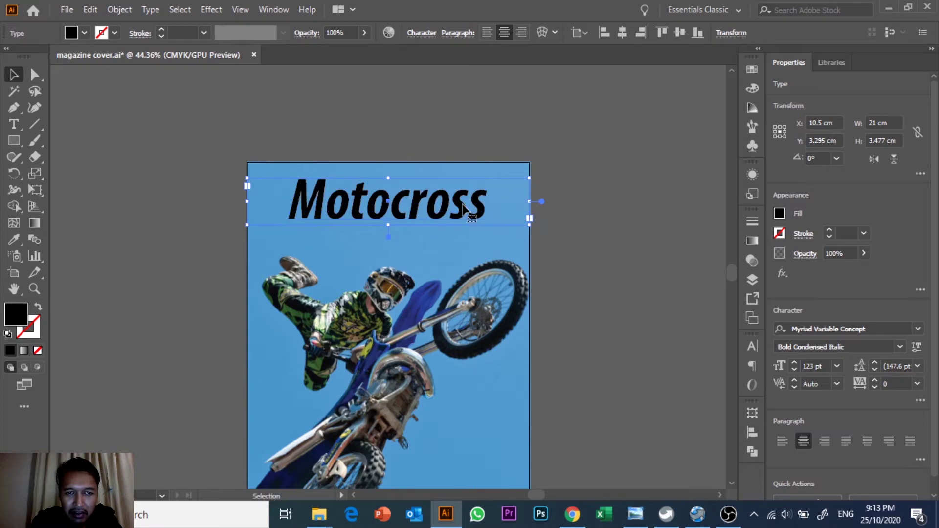
pyautogui.click(463, 211)
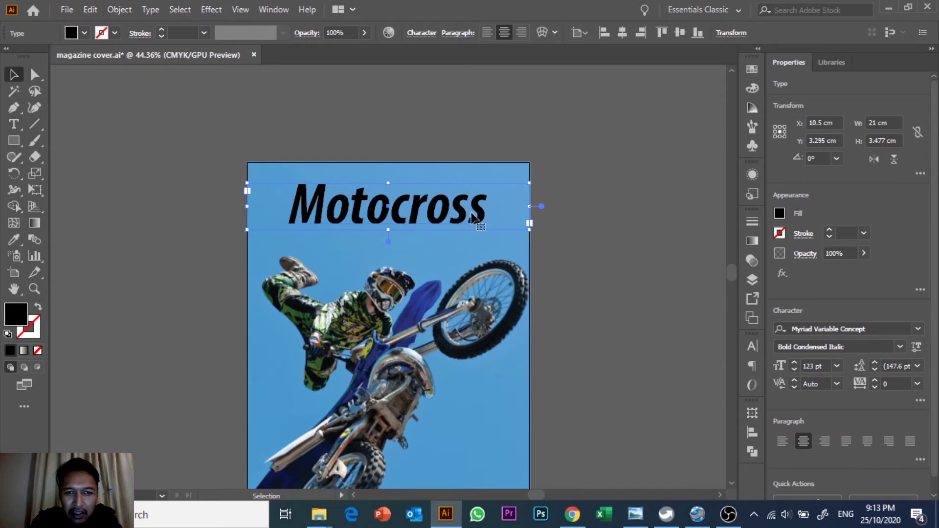
# - Turn on All Caps and reduce the heading to 106 pt
pyautogui.click(421, 35)
pyautogui.click(290, 178)
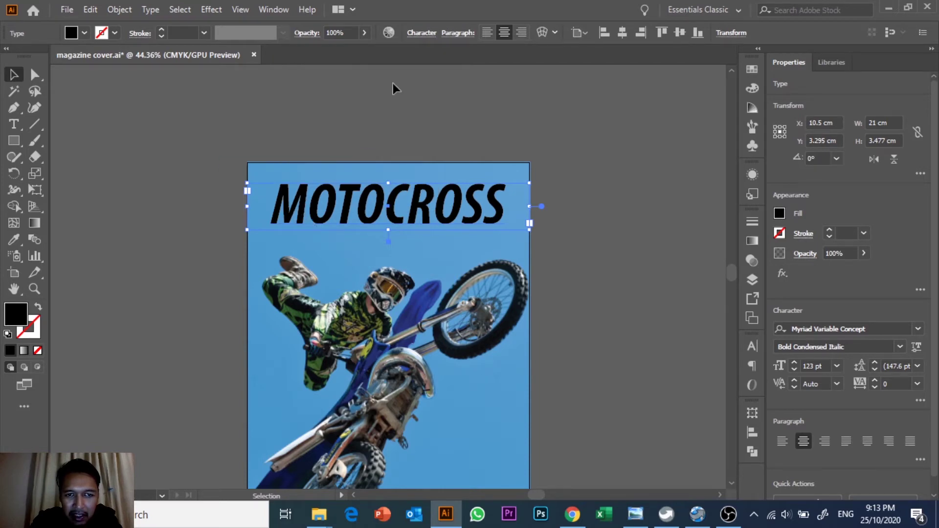
pyautogui.click(416, 33)
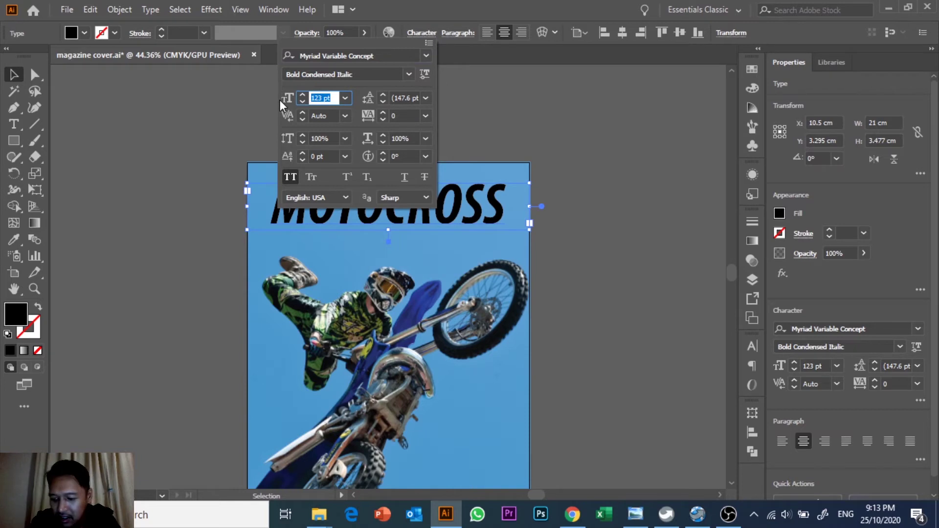
pyautogui.press('Down')
pyautogui.press('Down')
pyautogui.press('Down')
pyautogui.press('Down')
pyautogui.press('Down')
pyautogui.press('Down')
pyautogui.press('Down')
pyautogui.press('Down')
pyautogui.press('Down')
pyautogui.press('Down')
pyautogui.press('Down')
pyautogui.press('Down')
pyautogui.press('Down')
pyautogui.press('Down')
pyautogui.press('Down')
pyautogui.press('Down')
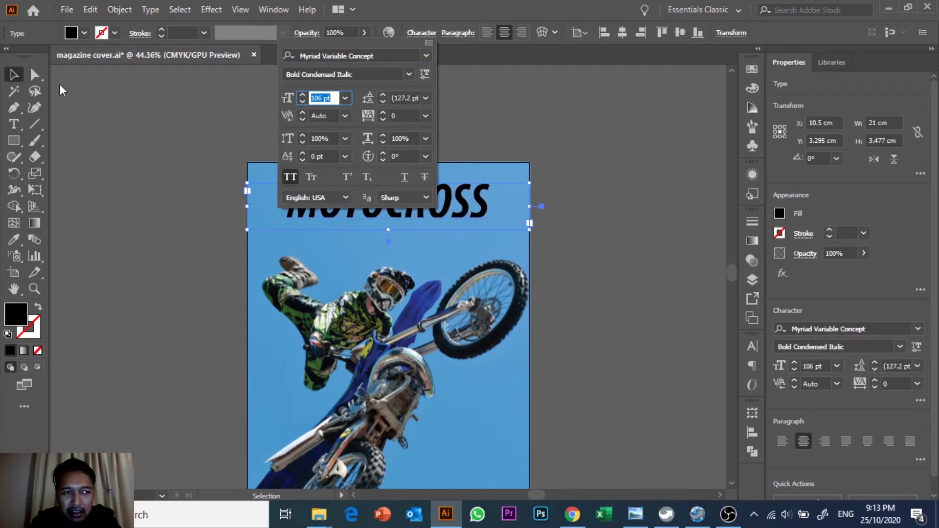
pyautogui.click(128, 117)
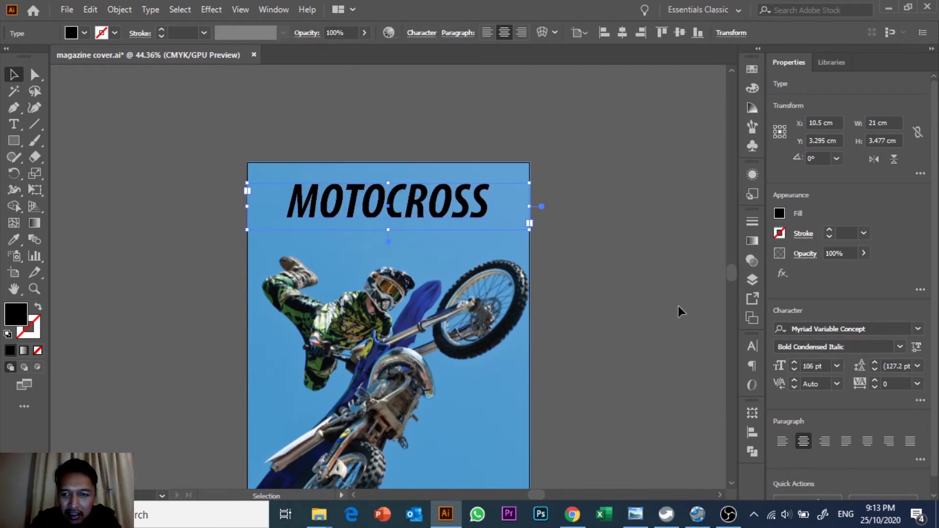
pyautogui.click(751, 350)
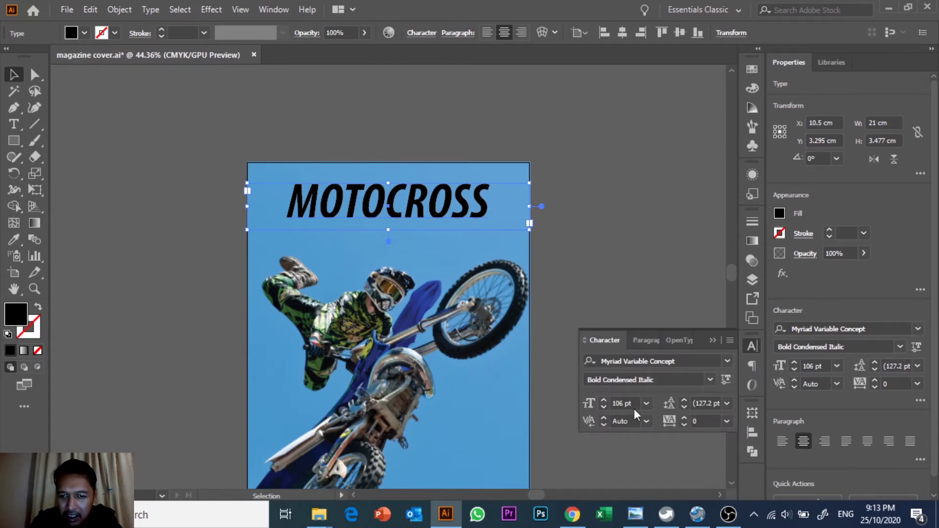
# - Fill the MOTOCROSS headline with white
pyautogui.click(600, 210)
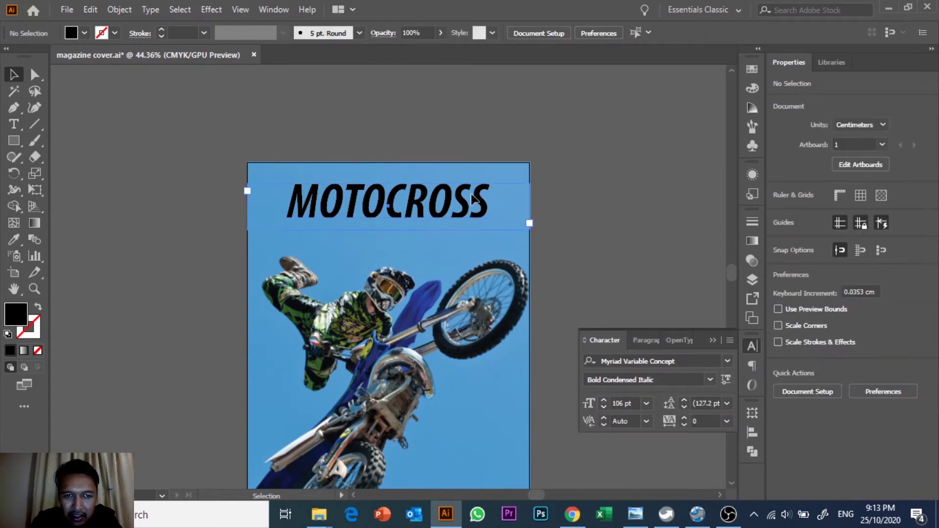
pyautogui.click(484, 211)
pyautogui.click(606, 249)
pyautogui.scroll(-1, 589, 242)
pyautogui.click(452, 203)
pyautogui.click(85, 32)
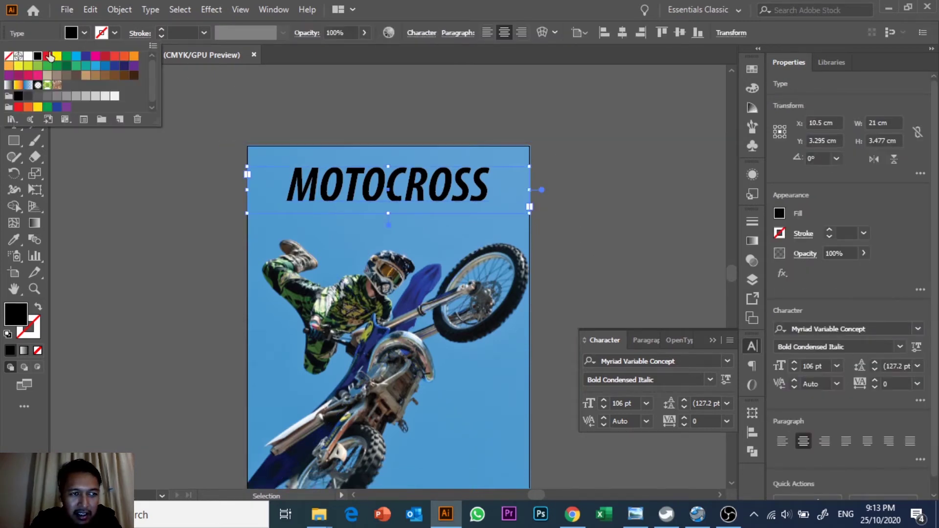
pyautogui.click(28, 57)
pyautogui.click(625, 148)
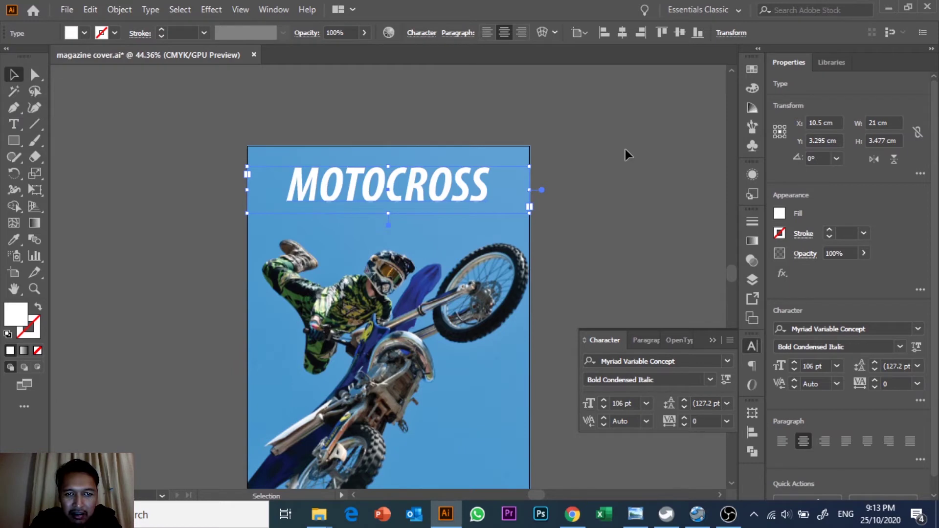
pyautogui.click(452, 166)
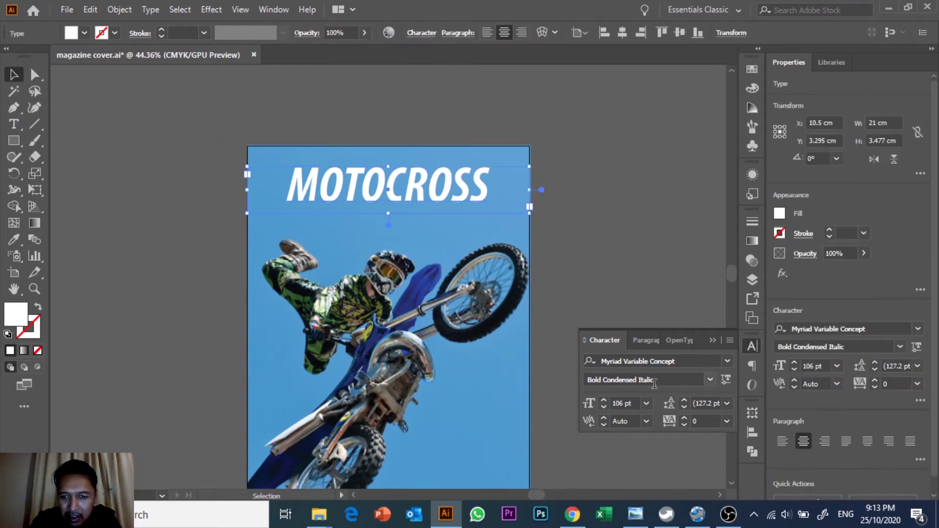
# - Reduce the headline font size to 100 pt
pyautogui.click(599, 403)
pyautogui.press('Down')
pyautogui.press('Down')
pyautogui.press('Down')
pyautogui.press('Down')
pyautogui.press('Down')
pyautogui.press('Down')
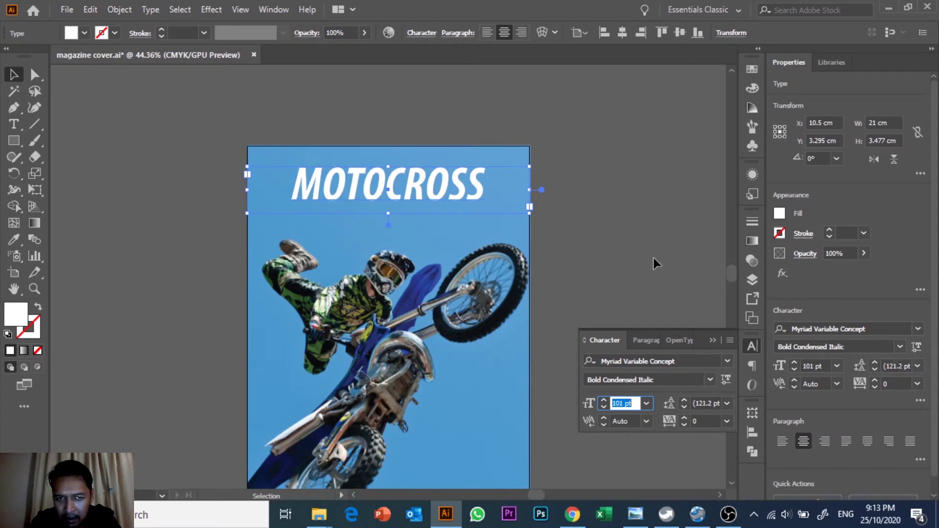
pyautogui.click(653, 258)
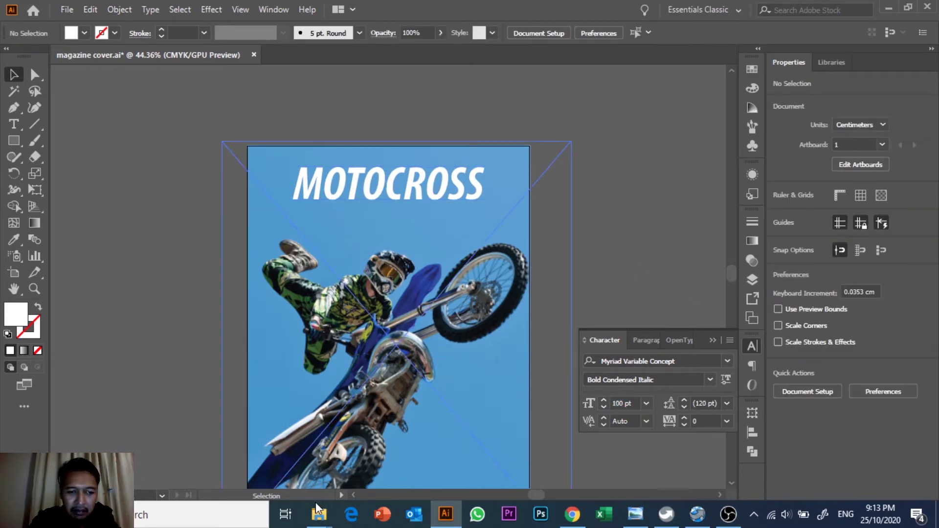
# - In File Explorer, go to Week 8 > lecture exercise and pick the Text Word document
pyautogui.moveTo(318, 515)
pyautogui.click(245, 471)
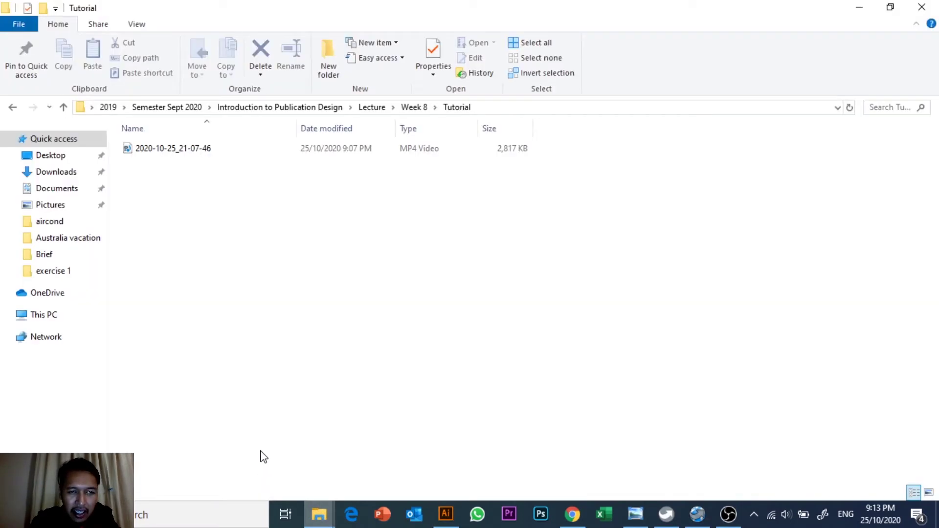
pyautogui.click(414, 107)
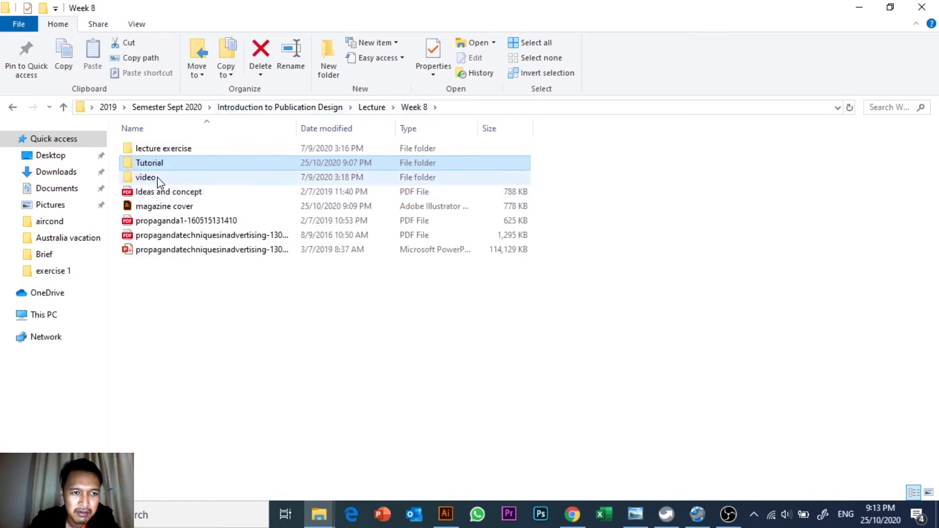
pyautogui.doubleClick(154, 149)
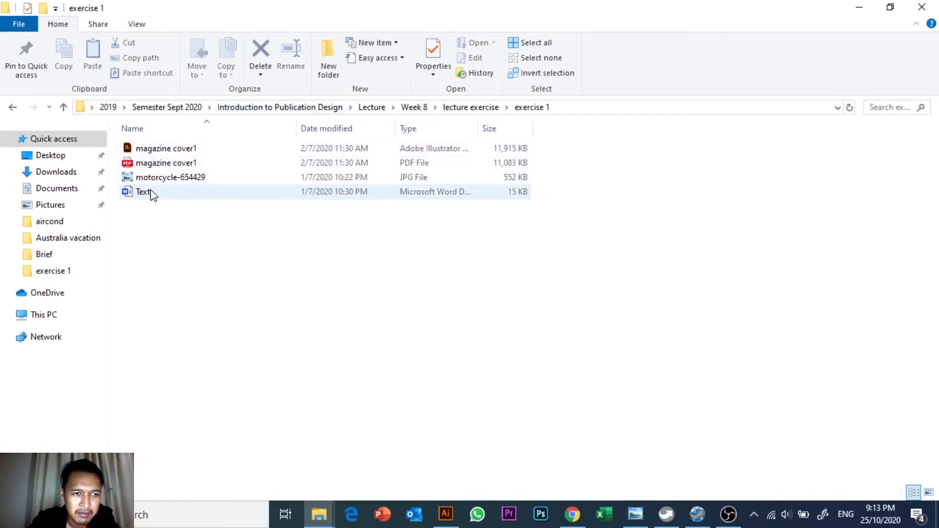
pyautogui.click(149, 193)
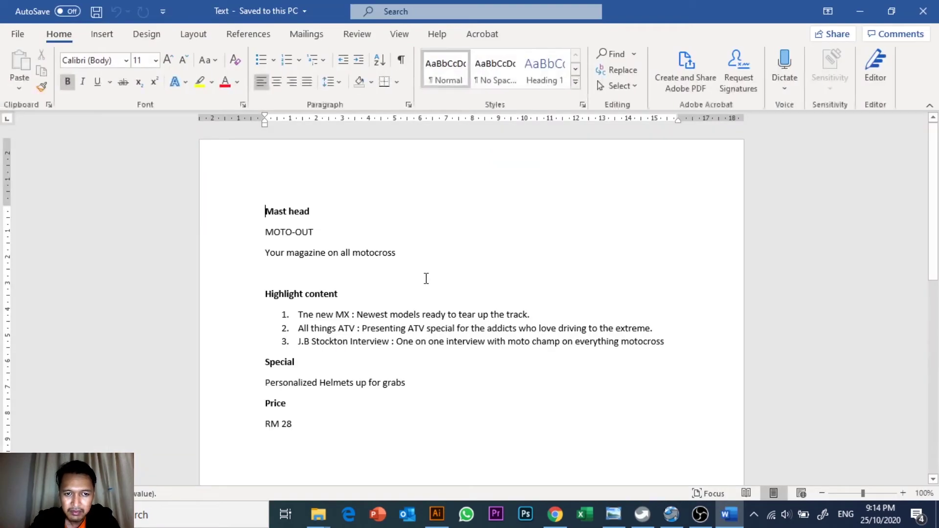
# - Select the MOTO-OUT line in Word, then select Illustrator's MOTOCROSS title for replacement
pyautogui.moveTo(266, 252); pyautogui.dragTo(398, 252)
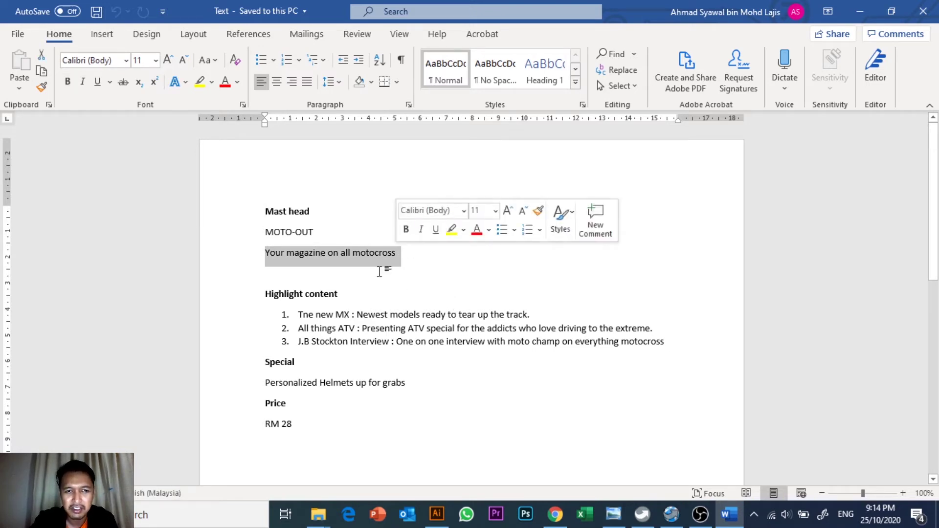
pyautogui.click(318, 231)
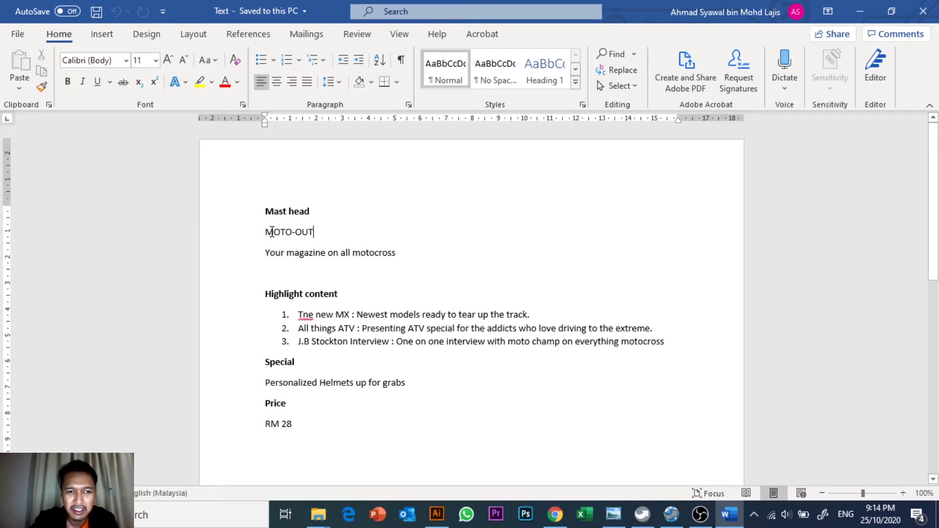
pyautogui.moveTo(265, 231); pyautogui.dragTo(318, 232)
pyautogui.hotkey('ctrl', 'c')
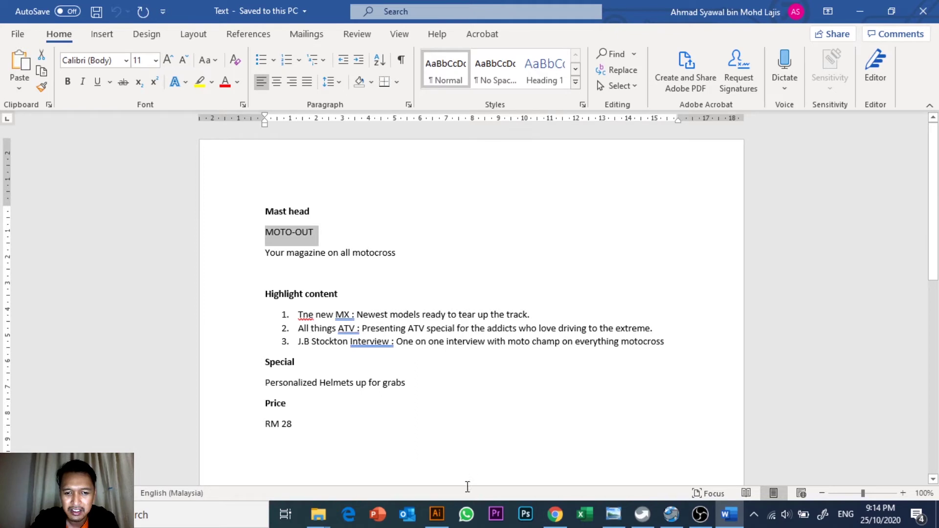
pyautogui.click(437, 513)
pyautogui.doubleClick(371, 198)
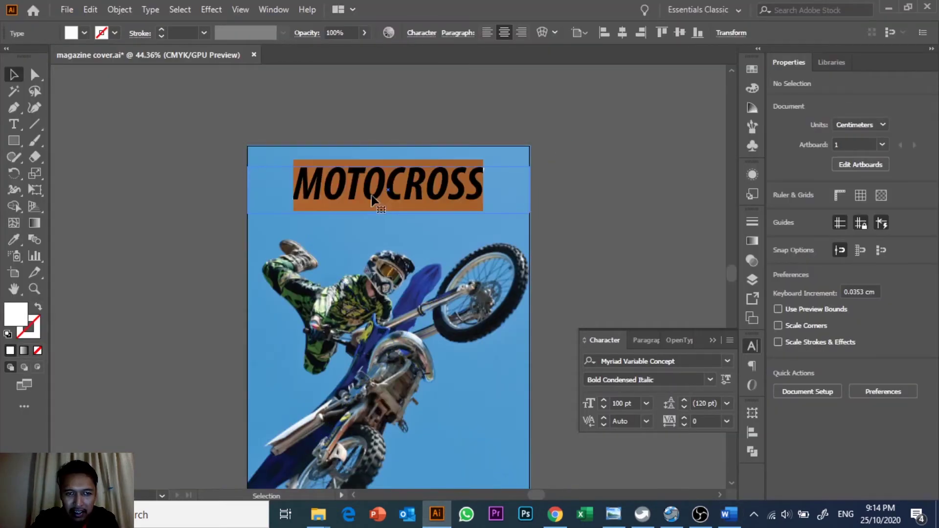
# - Paste MOTO-OUT over MOTOCROSS, then select the 'Your magazine on all motocross' line in Word
pyautogui.hotkey('ctrl', 'v')
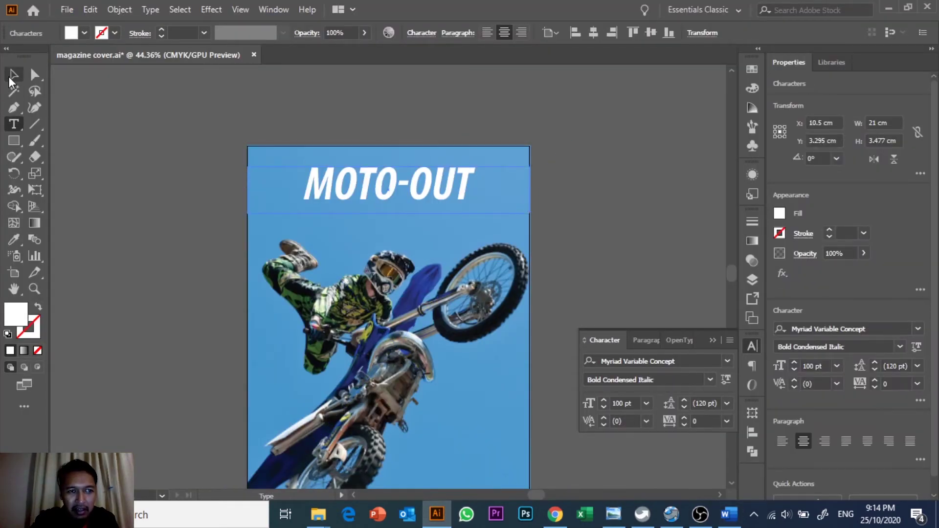
pyautogui.click(14, 75)
pyautogui.click(95, 143)
pyautogui.click(729, 514)
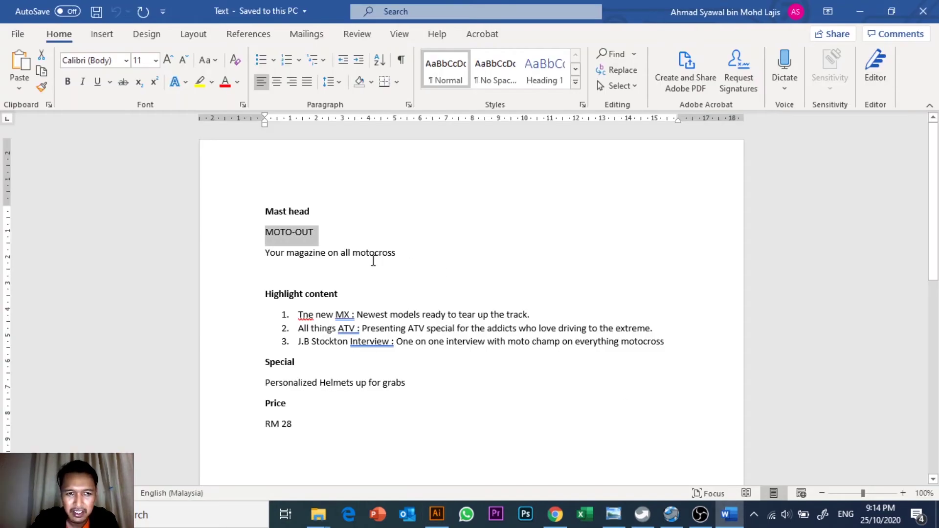
pyautogui.tripleClick(348, 253)
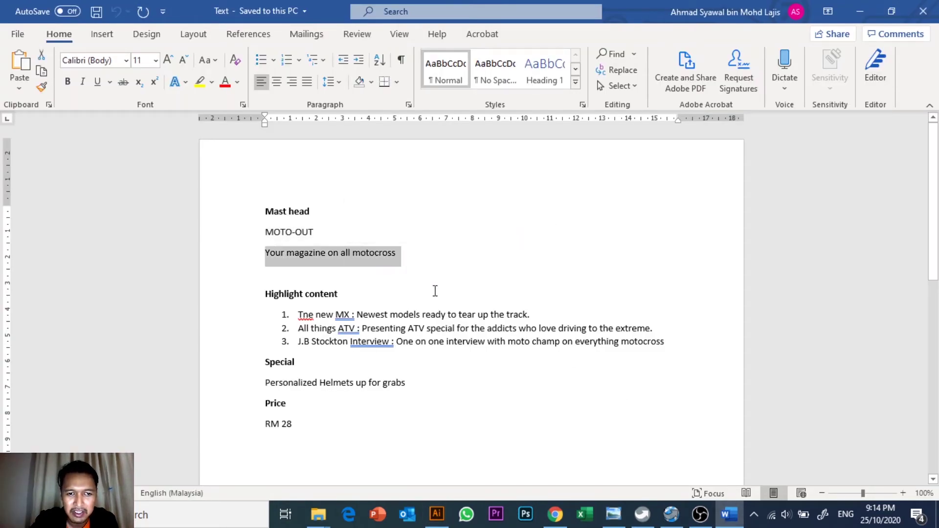
pyautogui.click(436, 513)
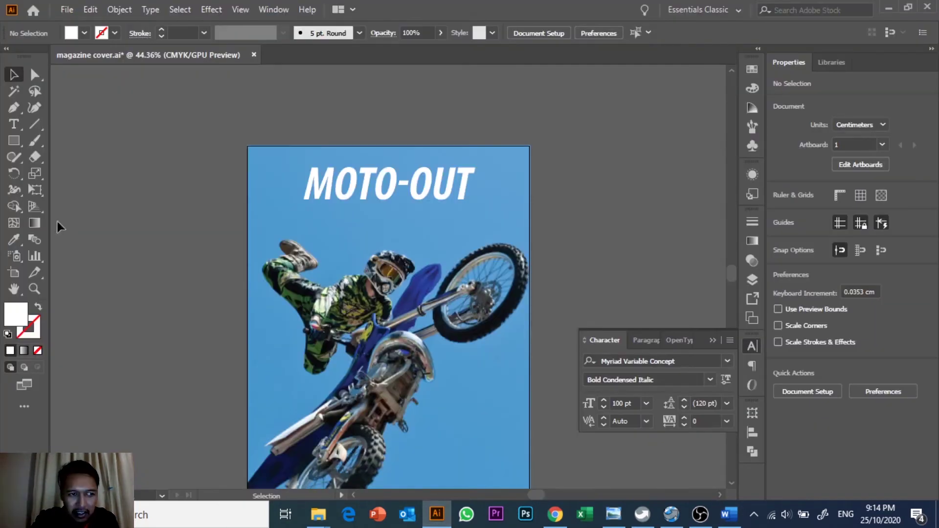
pyautogui.click(14, 124)
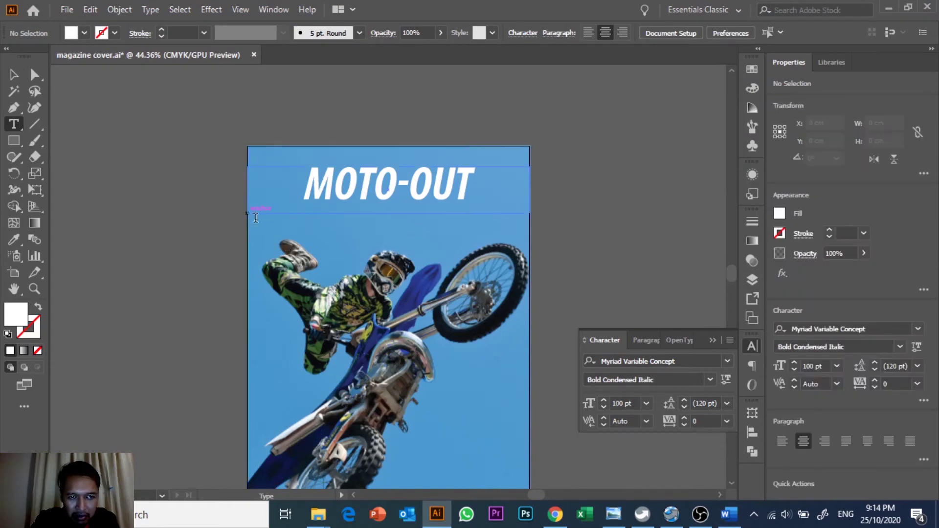
# - Draw a new text area below the masthead and paste the tagline into it
pyautogui.moveTo(259, 190); pyautogui.dragTo(409, 191)
pyautogui.press('Escape')
pyautogui.click(14, 125)
pyautogui.moveTo(342, 278); pyautogui.dragTo(536, 298)
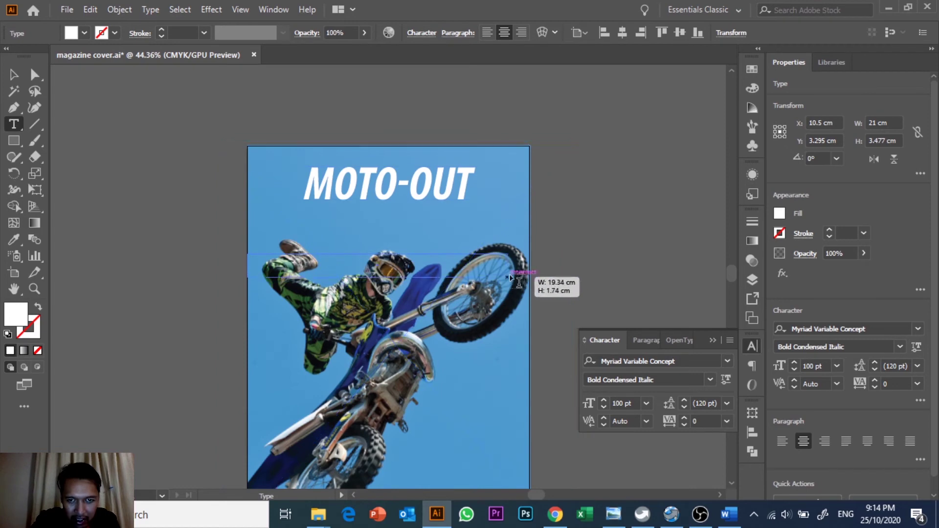
pyautogui.write('YOUR MAGAZINE')
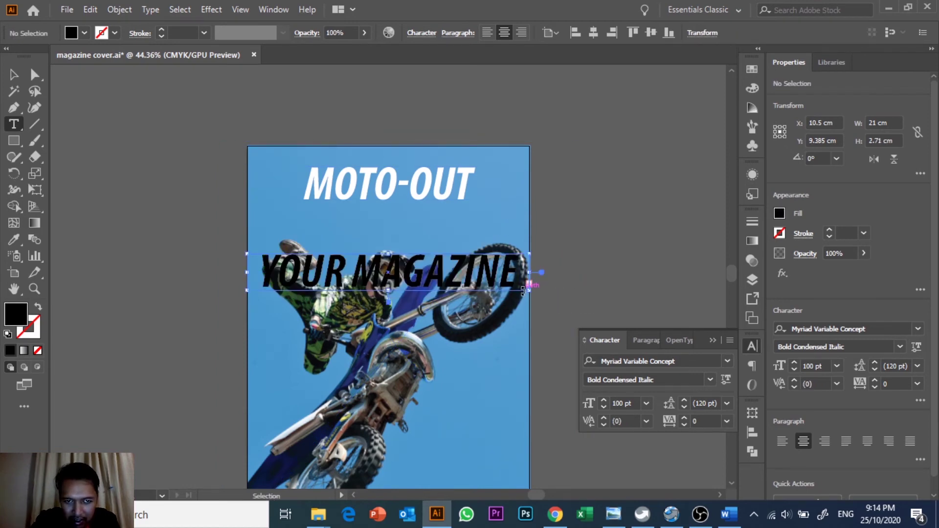
pyautogui.hotkey('ctrl', 'a')
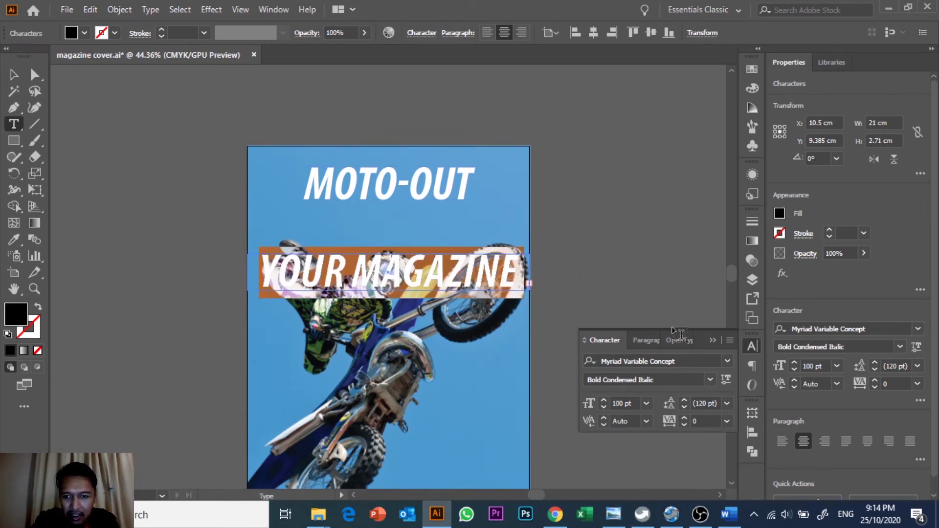
# - Enlarge the tagline font, then shorten its frame and move it under the masthead
pyautogui.click(646, 403)
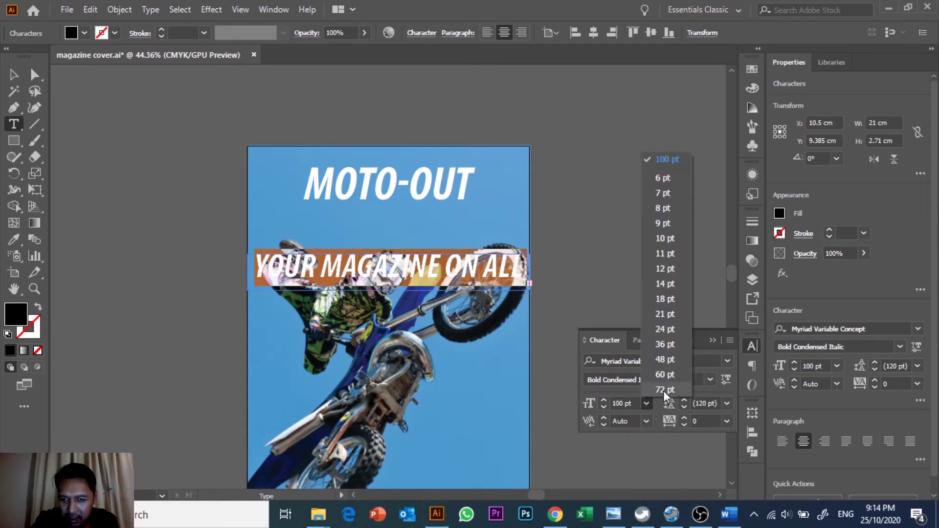
pyautogui.click(664, 390)
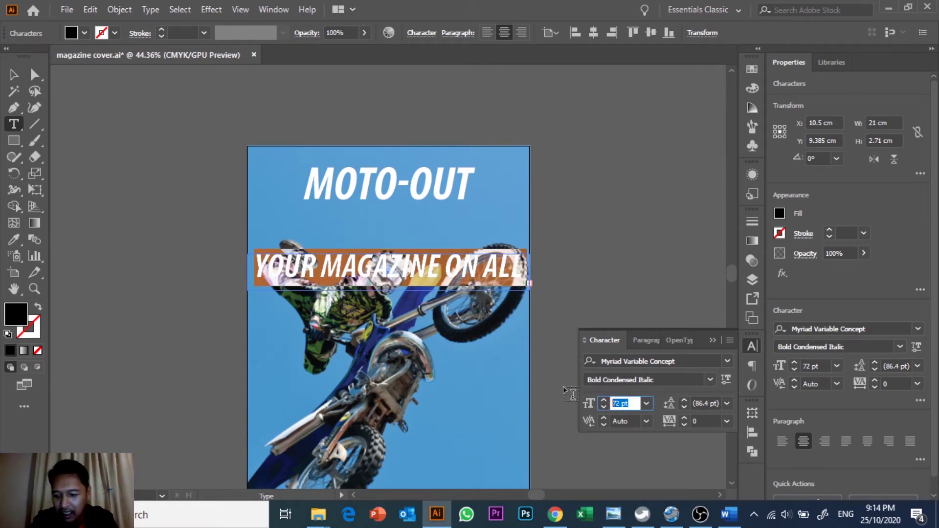
pyautogui.press('Down')
pyautogui.press('Down')
pyautogui.press('Down')
pyautogui.press('Down')
pyautogui.press('Down')
pyautogui.press('Down')
pyautogui.press('Down')
pyautogui.press('Down')
pyautogui.press('Down')
pyautogui.press('Down')
pyautogui.press('Down')
pyautogui.press('Down')
pyautogui.press('Down')
pyautogui.press('Down')
pyautogui.press('Down')
pyautogui.press('Down')
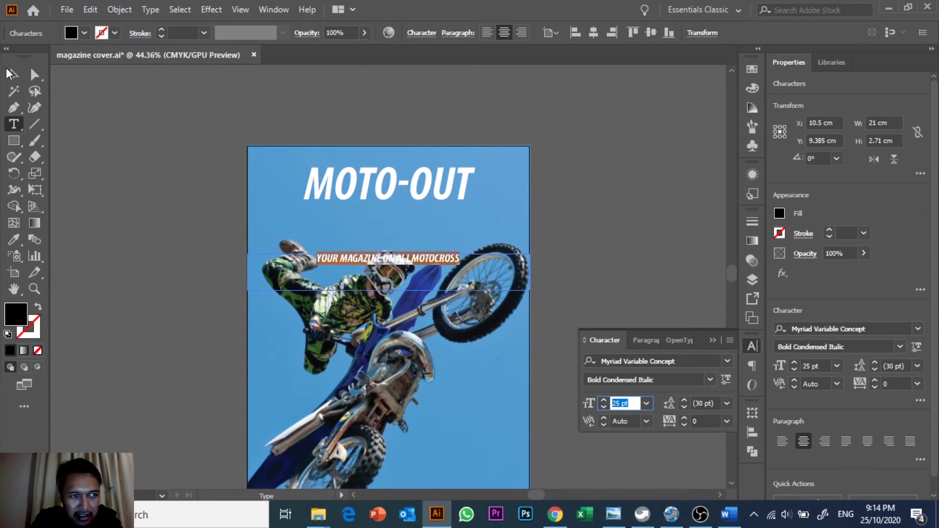
pyautogui.click(11, 73)
pyautogui.moveTo(389, 291); pyautogui.dragTo(392, 212)
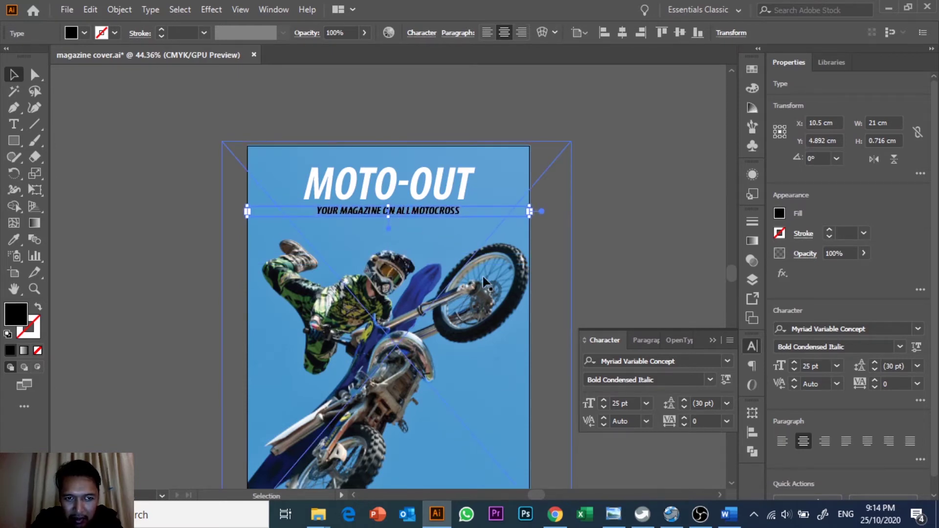
# - Set the tagline to 28 pt and fit its frame to the text
pyautogui.click(631, 404)
pyautogui.press('Up')
pyautogui.press('Up')
pyautogui.press('Up')
pyautogui.press('Up')
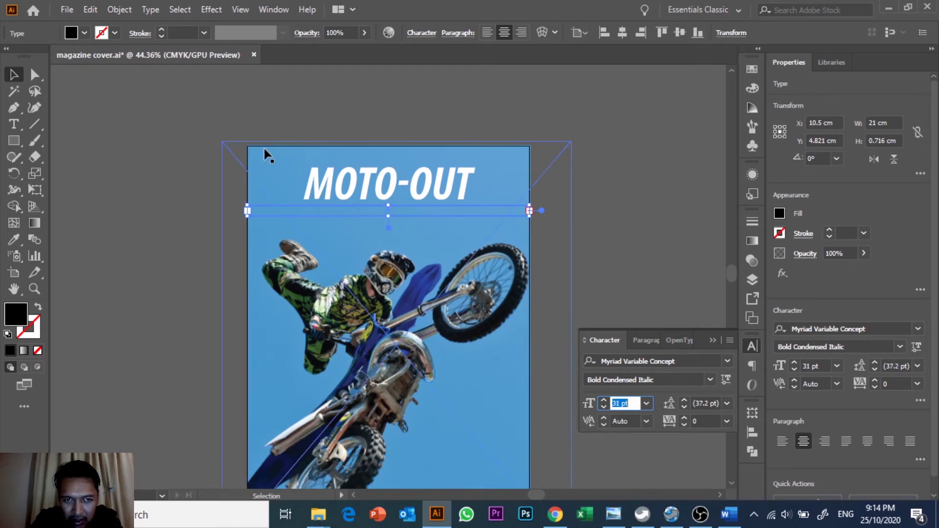
pyautogui.click(14, 75)
pyautogui.doubleClick(386, 215)
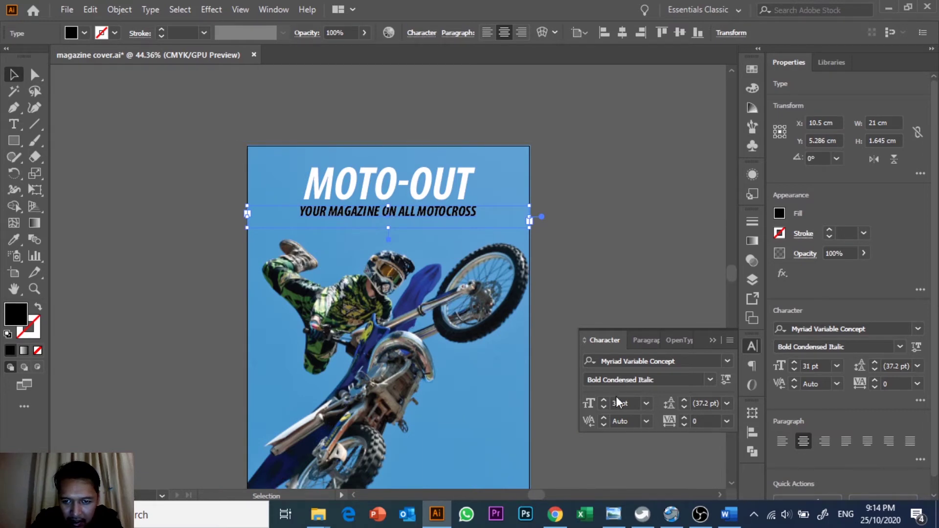
pyautogui.press('Down')
pyautogui.press('Down')
pyautogui.press('Down')
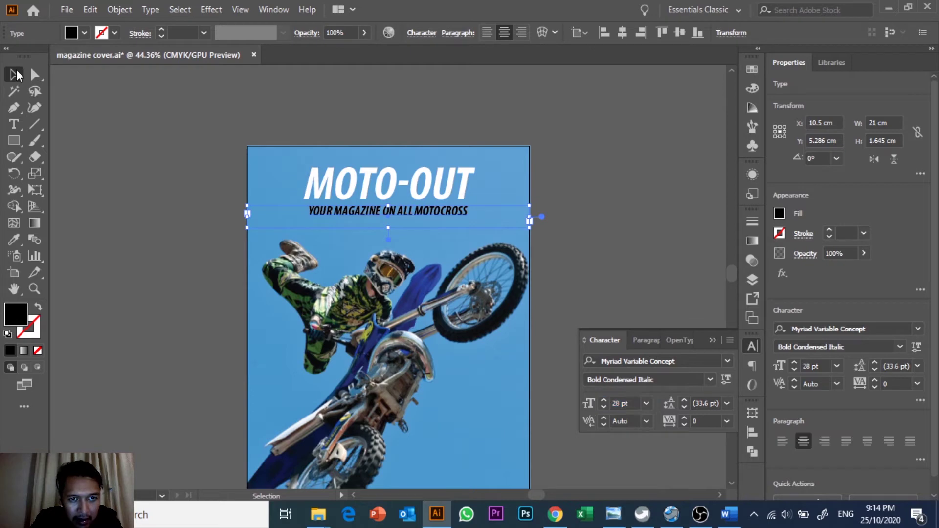
pyautogui.click(661, 215)
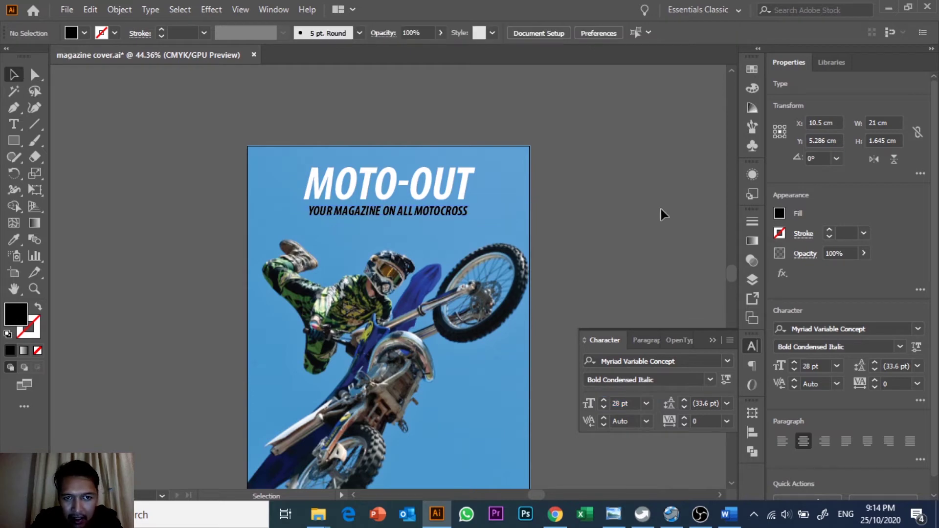
pyautogui.click(402, 215)
pyautogui.click(84, 33)
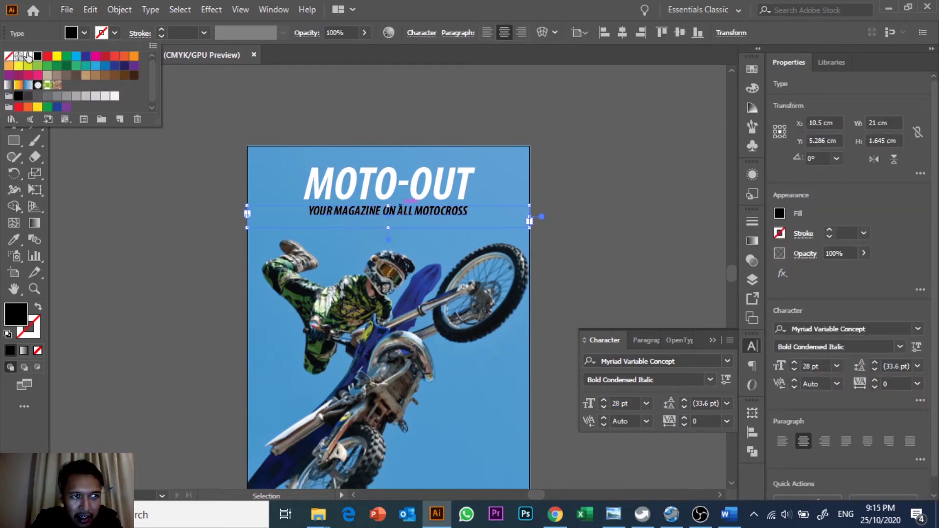
# - Fill the tagline text with white
pyautogui.click(28, 56)
pyautogui.keyDown('shift'); pyautogui.click(421, 184); pyautogui.keyUp('shift')
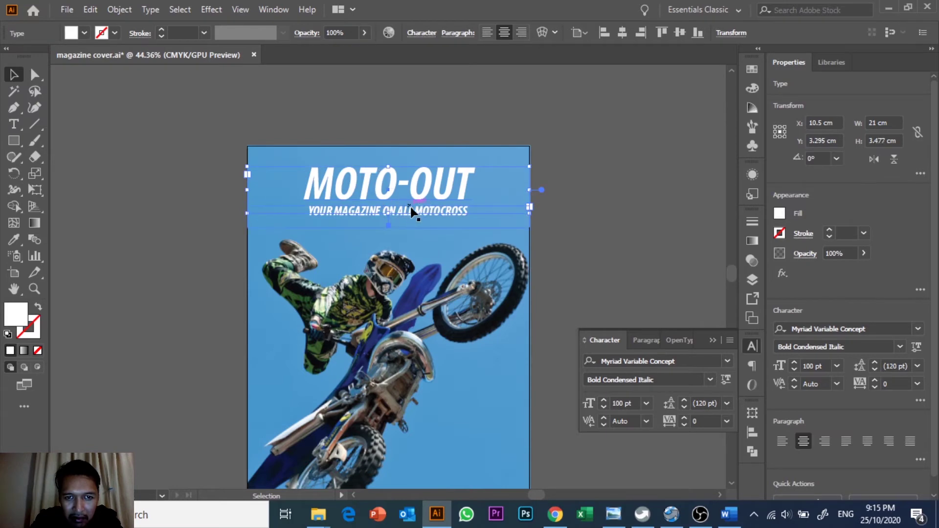
pyautogui.moveTo(247, 213); pyautogui.dragTo(278, 212)
pyautogui.click(315, 209)
pyautogui.click(337, 239)
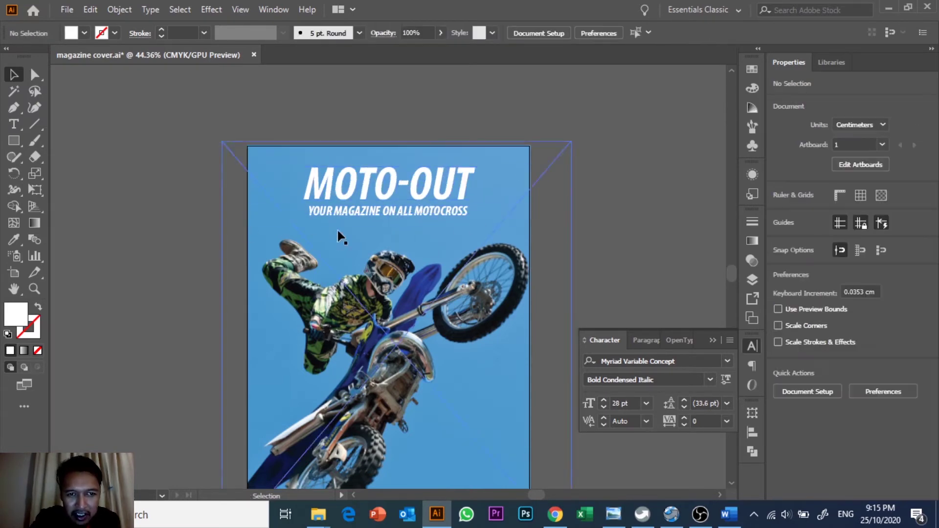
pyautogui.click(336, 212)
# - Narrow the tagline frame to 16.586 cm and centre it under the MOTO-OUT masthead
pyautogui.moveTo(248, 227); pyautogui.dragTo(306, 227)
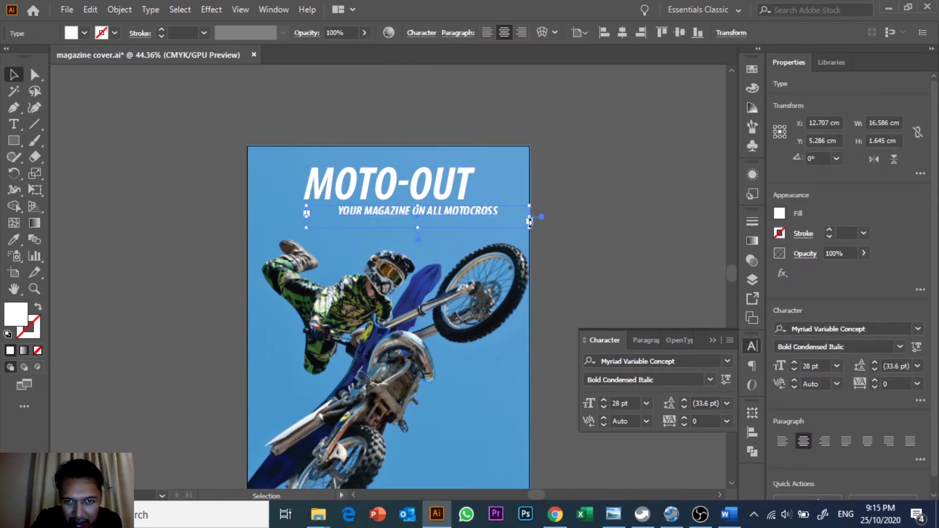
pyautogui.moveTo(529, 221); pyautogui.dragTo(497, 223)
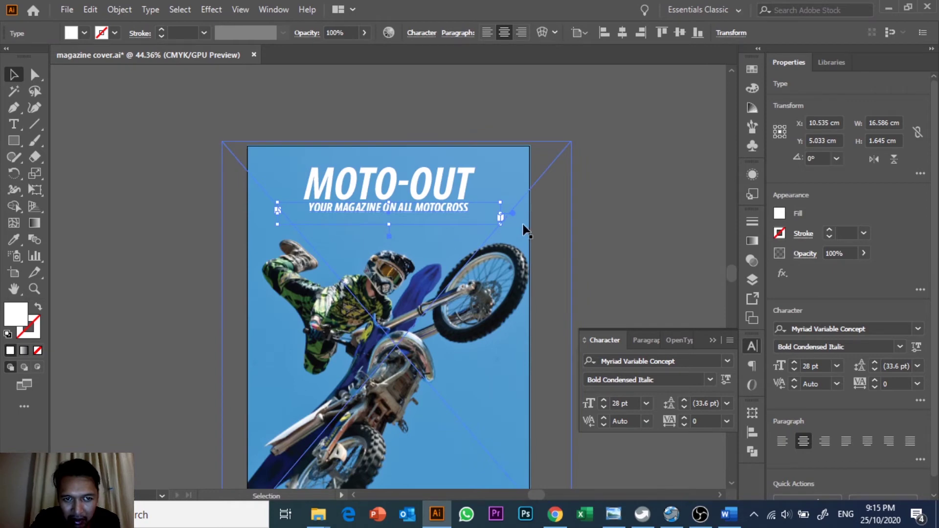
pyautogui.press('Left')
pyautogui.press('Left')
pyautogui.press('Left')
pyautogui.press('Left')
pyautogui.press('Left')
pyautogui.press('Left')
pyautogui.press('Left')
pyautogui.press('Left')
pyautogui.press('Left')
pyautogui.press('Left')
pyautogui.press('Down')
pyautogui.press('Down')
pyautogui.press('Down')
pyautogui.click(597, 201)
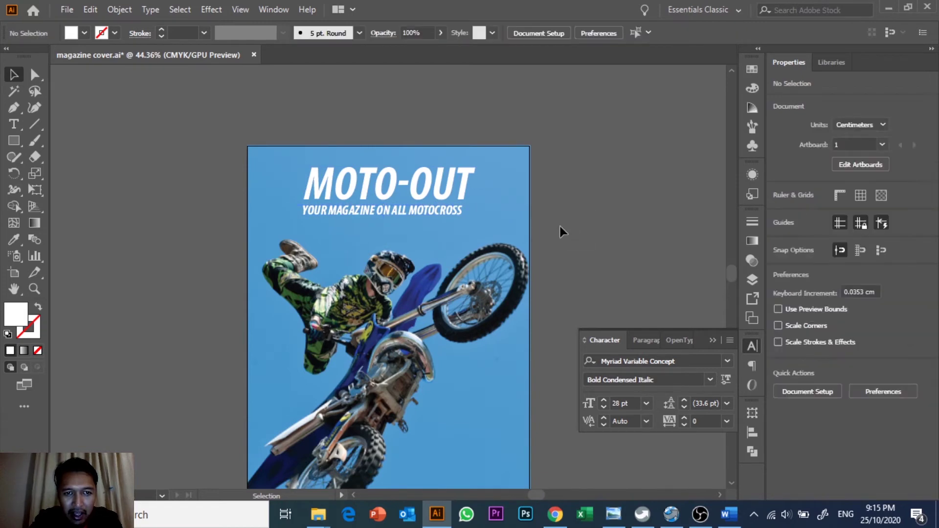
pyautogui.click(455, 213)
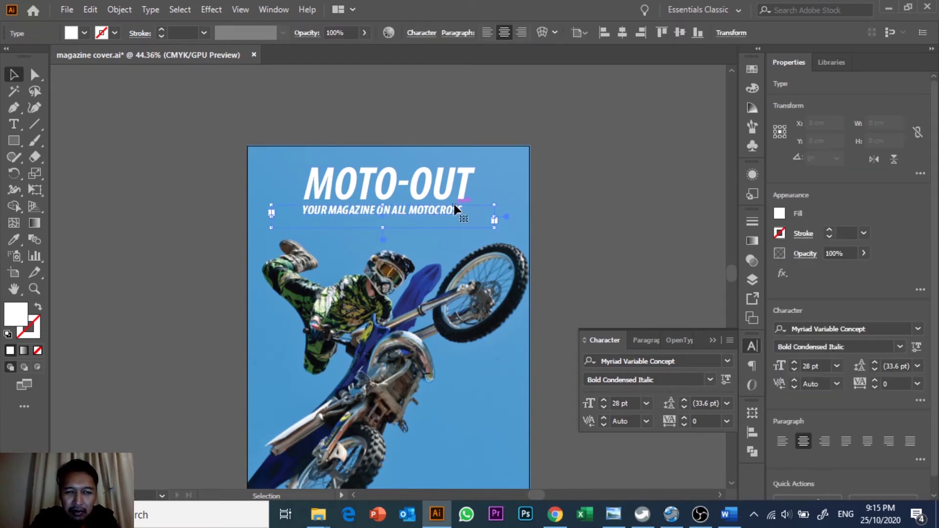
# - Turn off all caps on the tagline and try the Semibold Italic font style
pyautogui.click(421, 33)
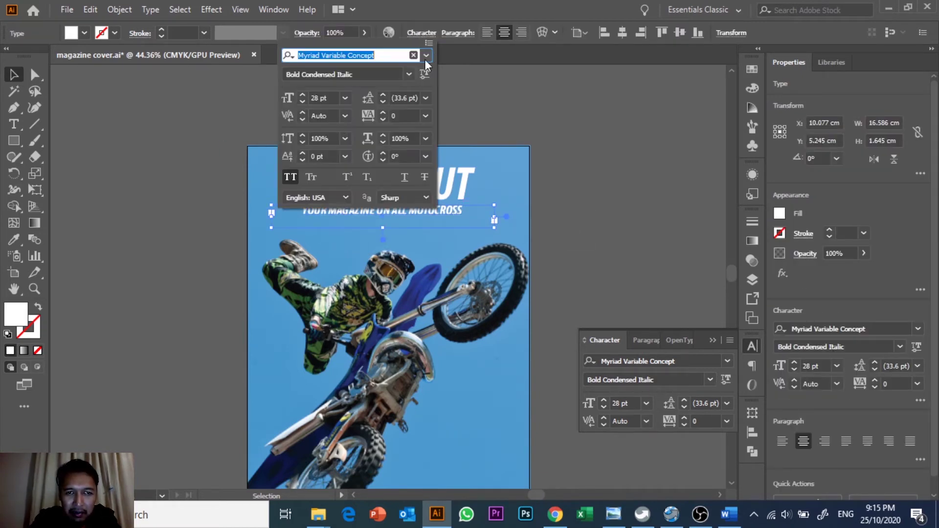
pyautogui.click(290, 177)
pyautogui.click(573, 141)
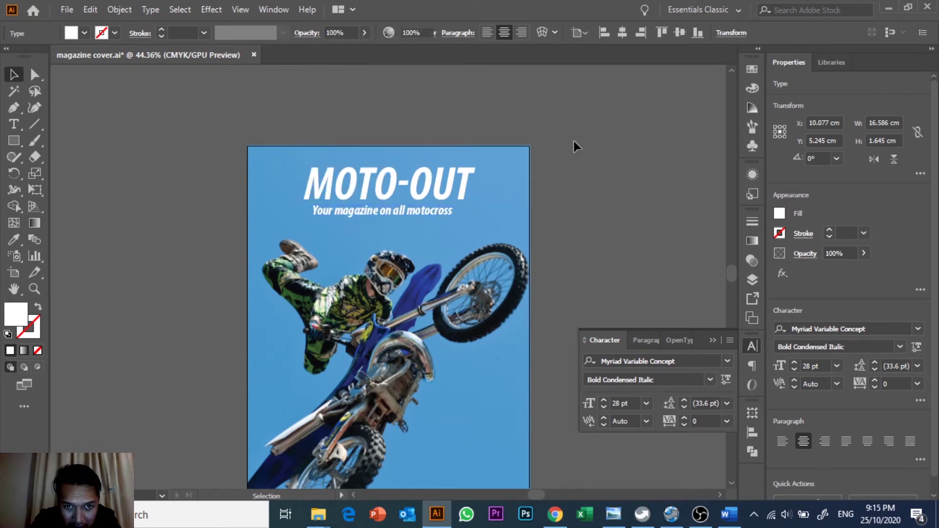
pyautogui.click(343, 211)
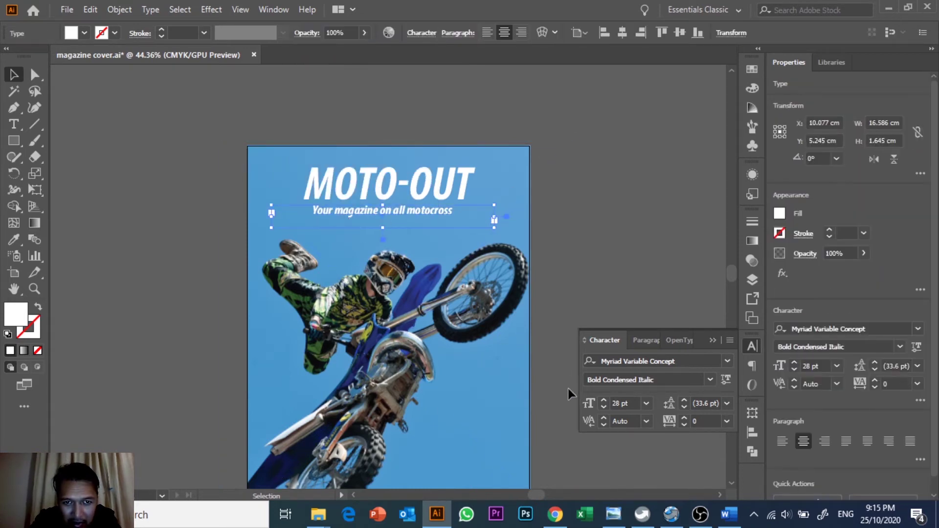
pyautogui.click(624, 404)
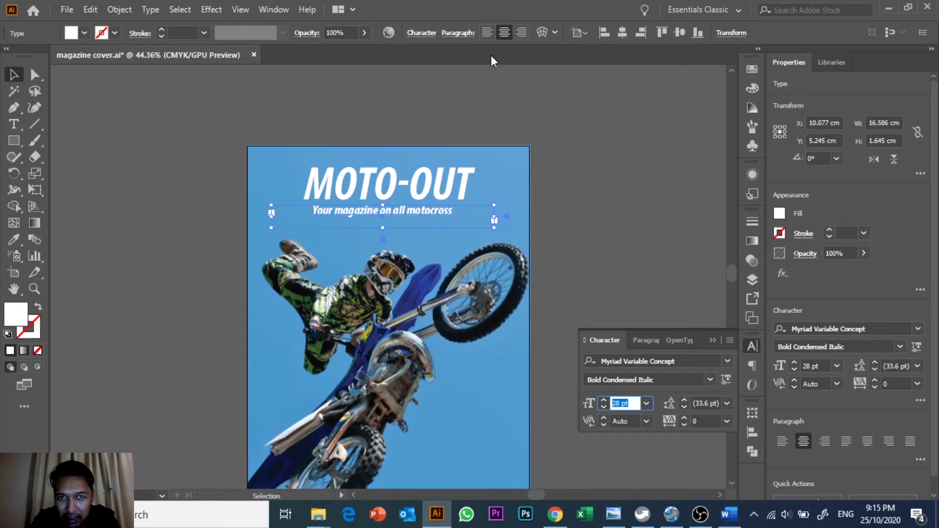
pyautogui.click(710, 381)
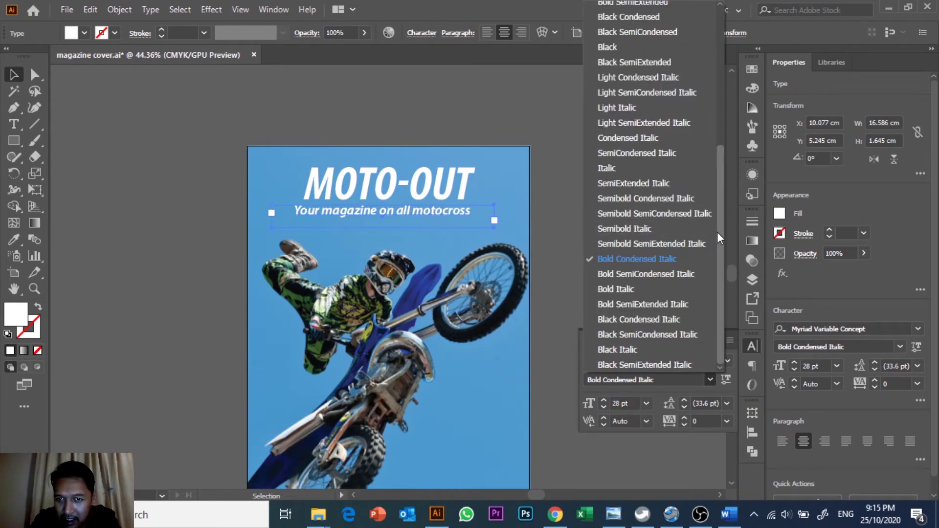
pyautogui.click(631, 229)
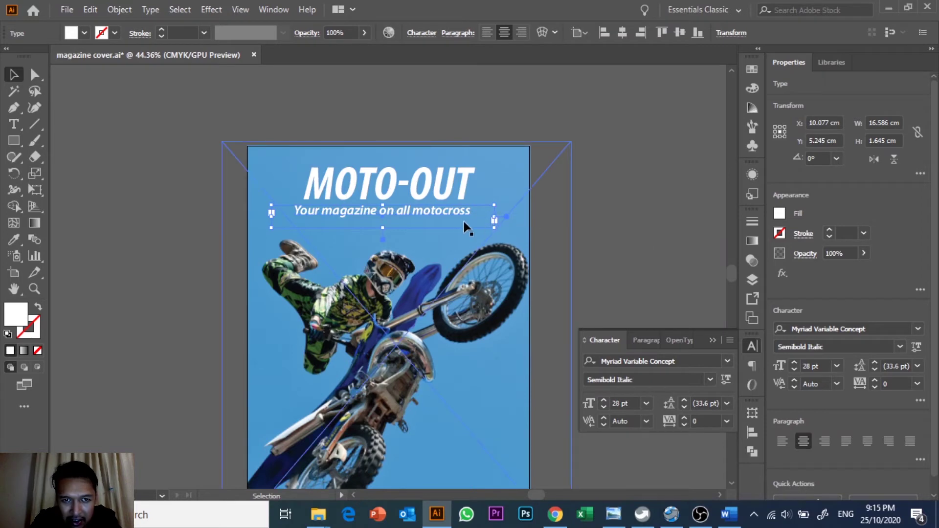
# - Switch the tagline's font style to SemiCondensed Italic
pyautogui.click(704, 380)
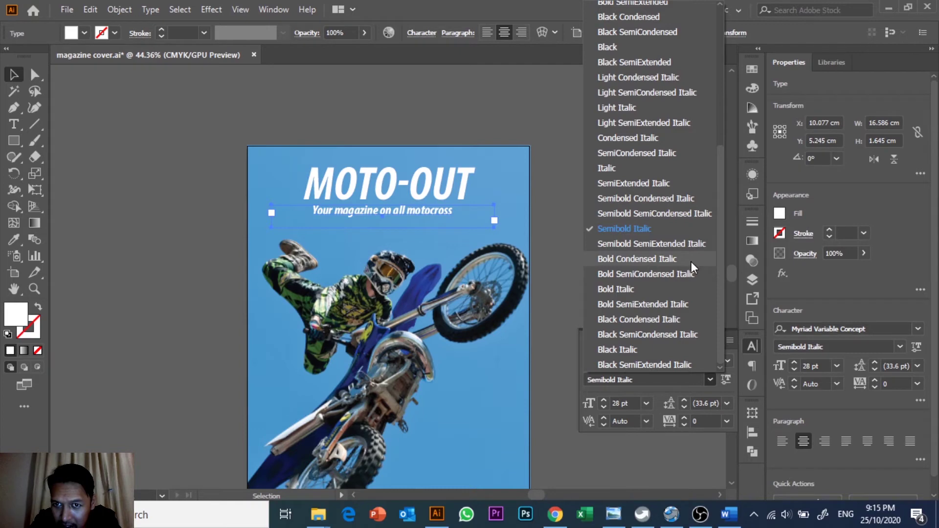
pyautogui.moveTo(718, 257); pyautogui.dragTo(738, 116)
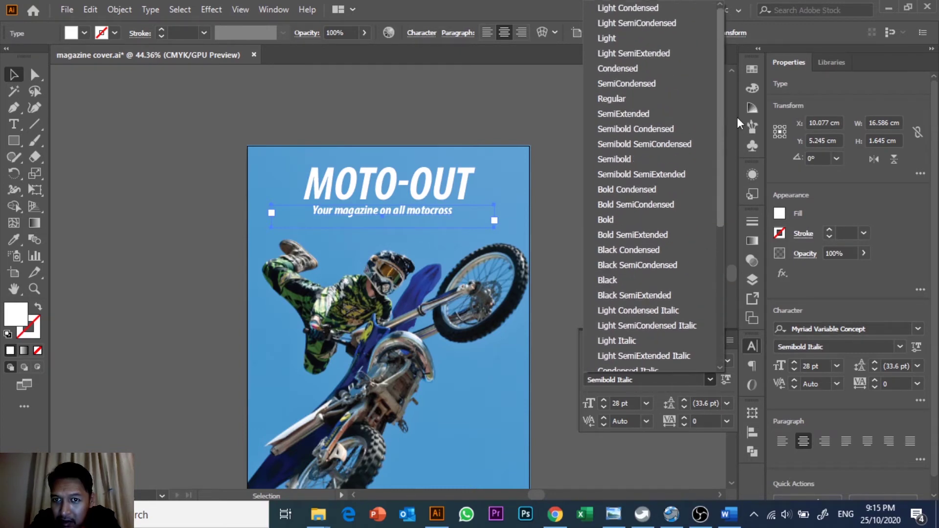
pyautogui.moveTo(737, 118); pyautogui.dragTo(715, 203)
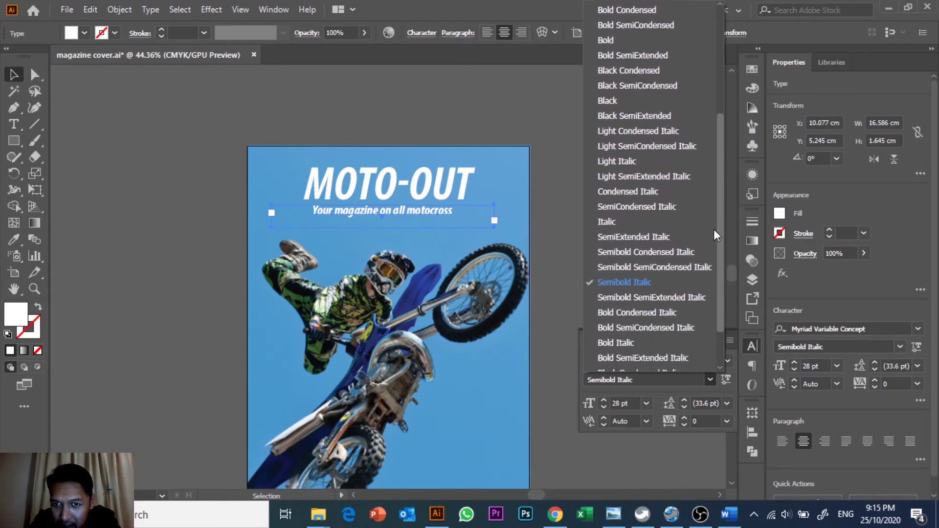
pyautogui.moveTo(715, 203); pyautogui.dragTo(713, 233)
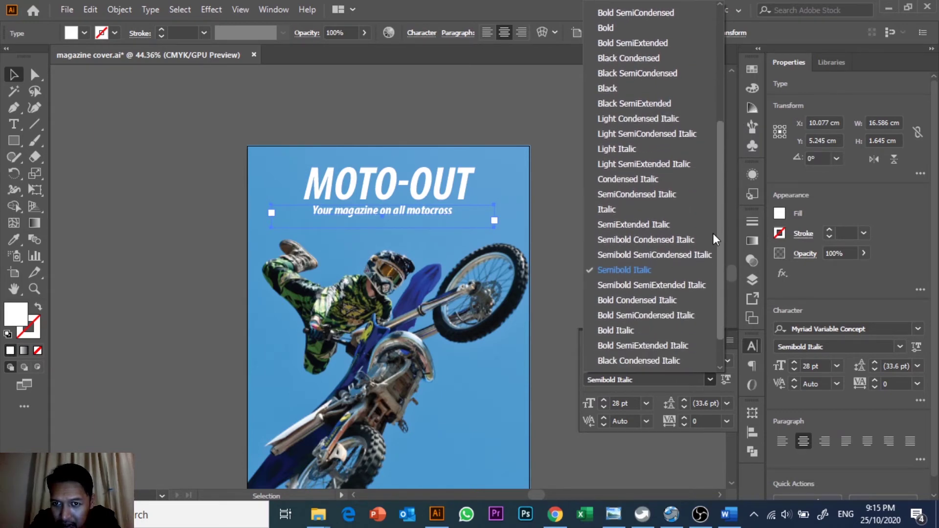
pyautogui.click(650, 198)
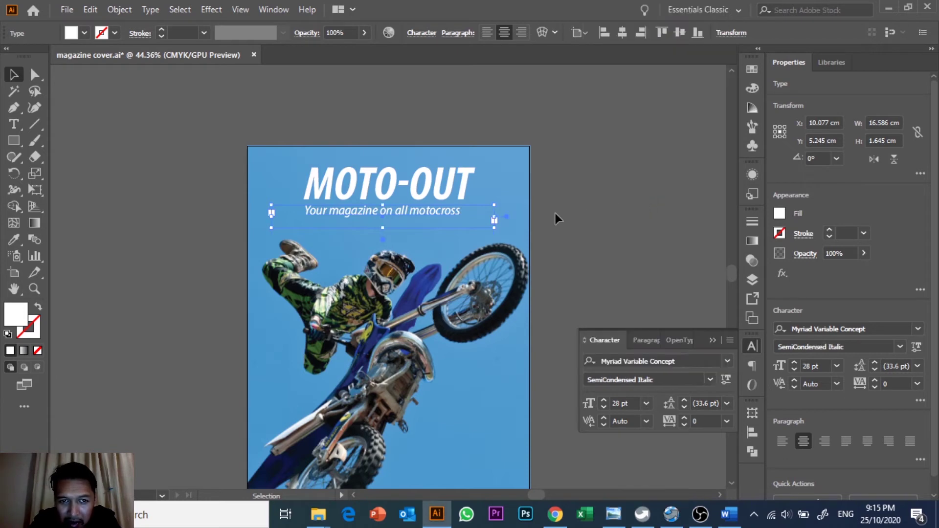
pyautogui.click(557, 218)
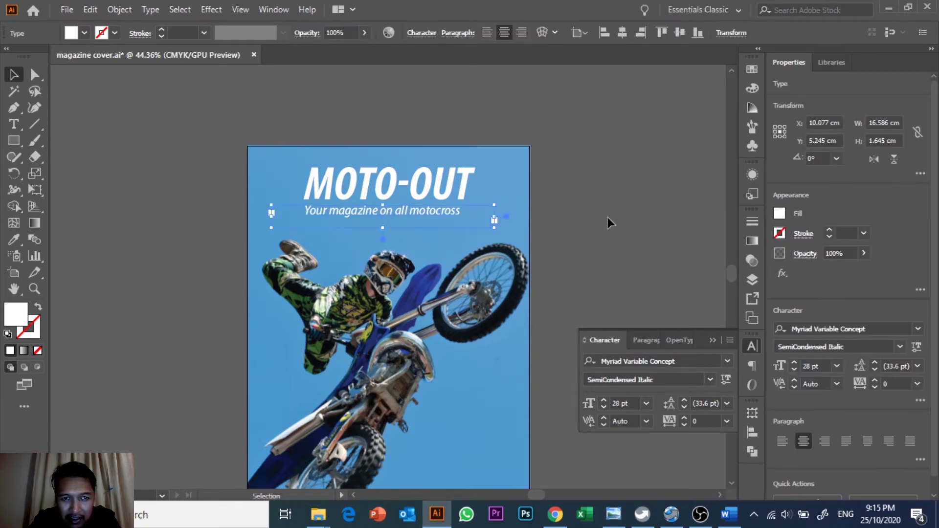
pyautogui.click(598, 249)
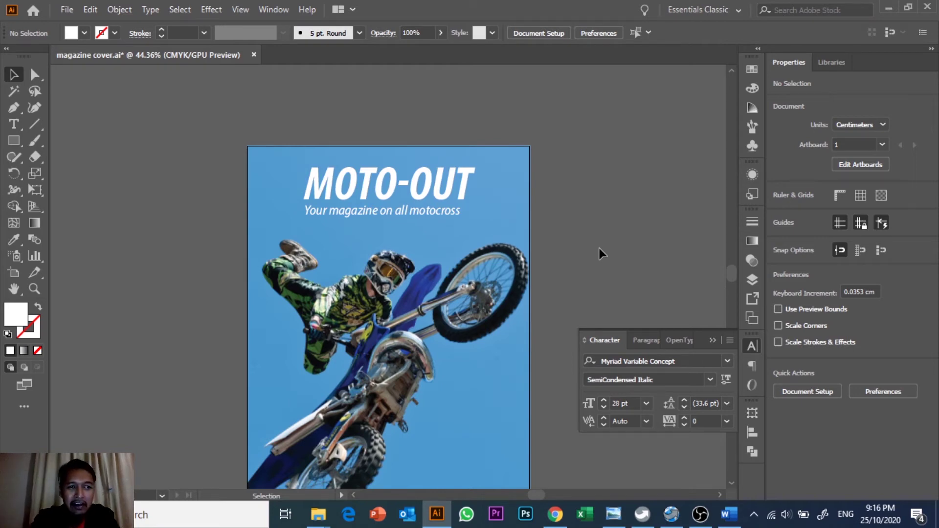
# - Draw a long thin white rectangle, about 13.14 × 1.157 cm, above the artboard
pyautogui.hotkey('ctrl', '=')
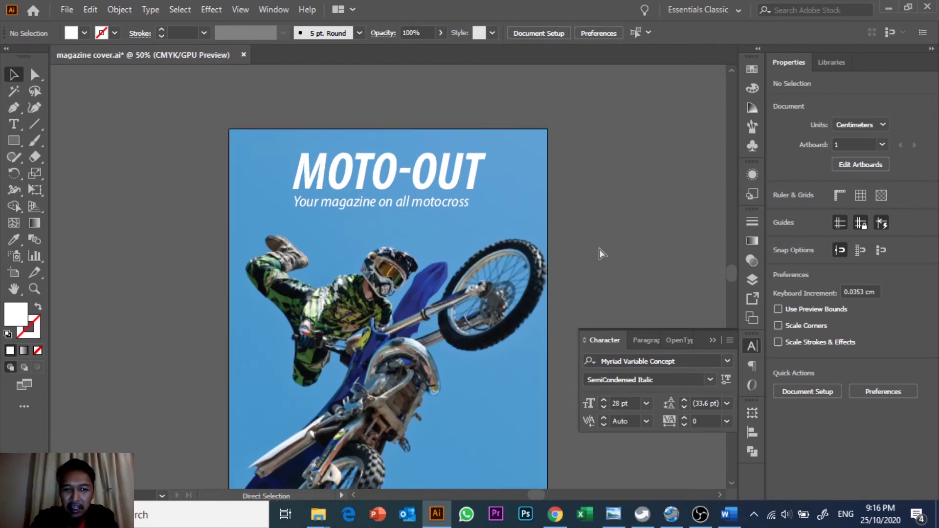
pyautogui.hotkey('ctrl', '=')
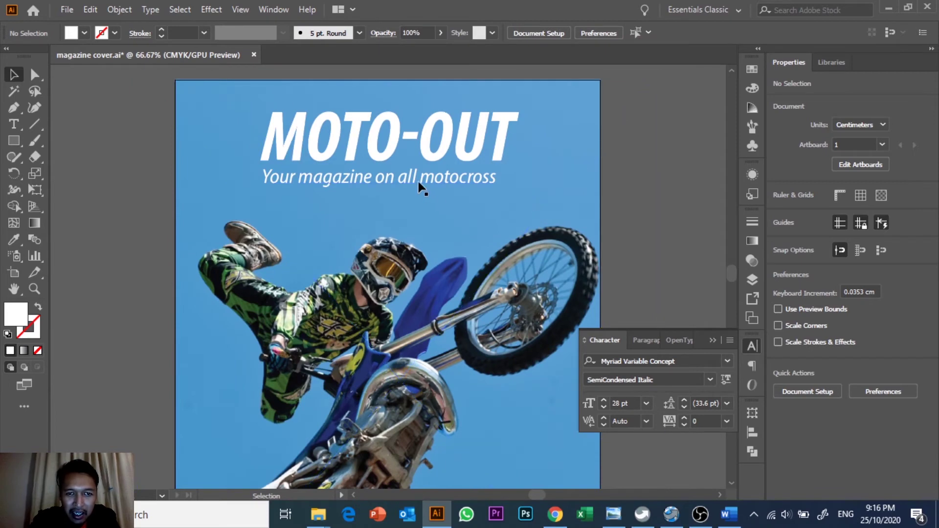
pyautogui.moveTo(14, 140); pyautogui.dragTo(48, 145)
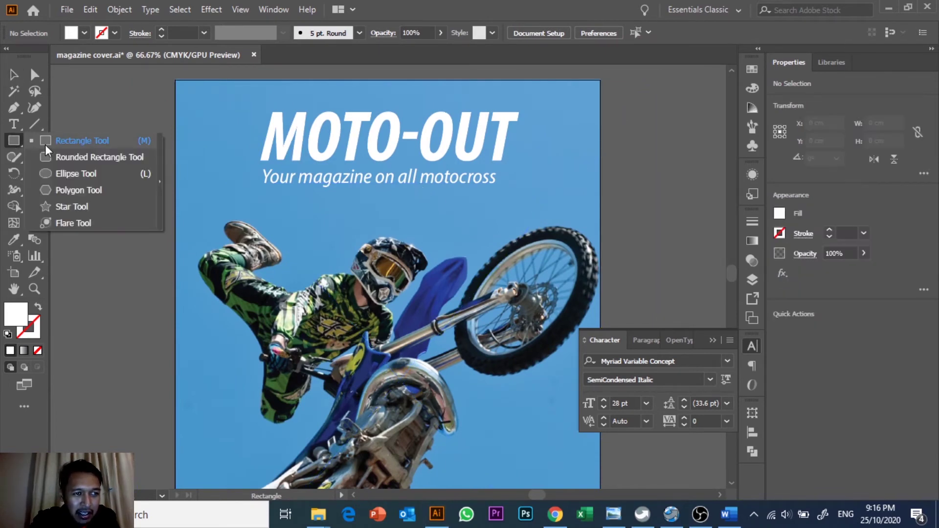
pyautogui.scroll(3, 177, 198)
pyautogui.scroll(2, 254, 176)
pyautogui.moveTo(258, 190); pyautogui.dragTo(517, 214)
pyautogui.click(34, 75)
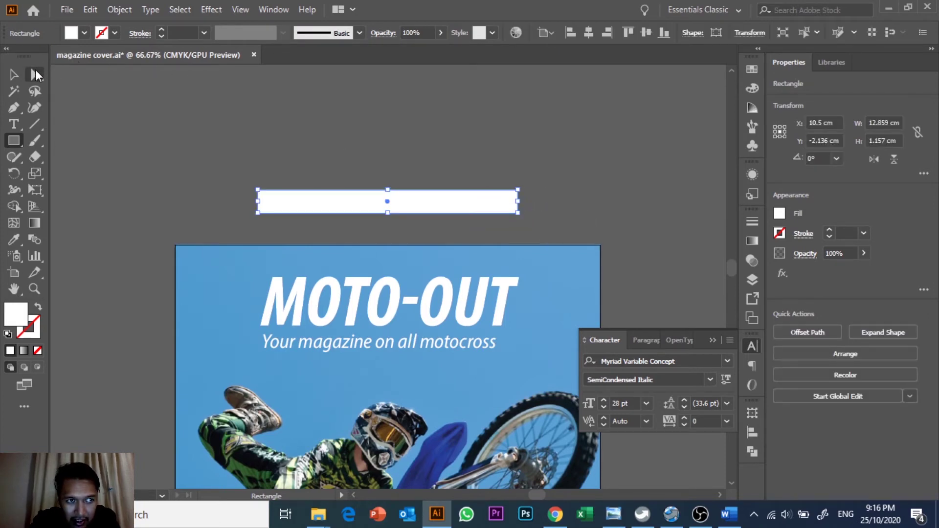
# - Shift the bar's top anchors right to slant it, then move it below the tagline
pyautogui.click(178, 189)
pyautogui.click(316, 207)
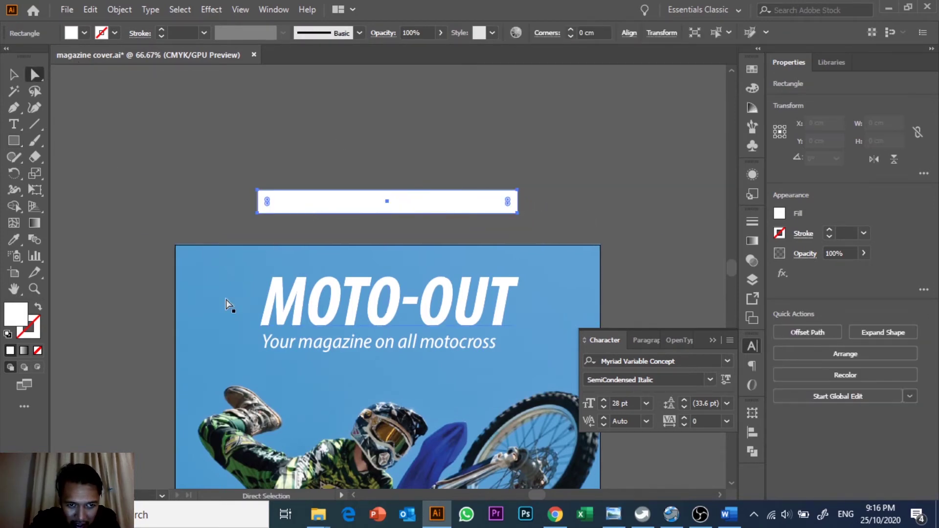
pyautogui.click(246, 172)
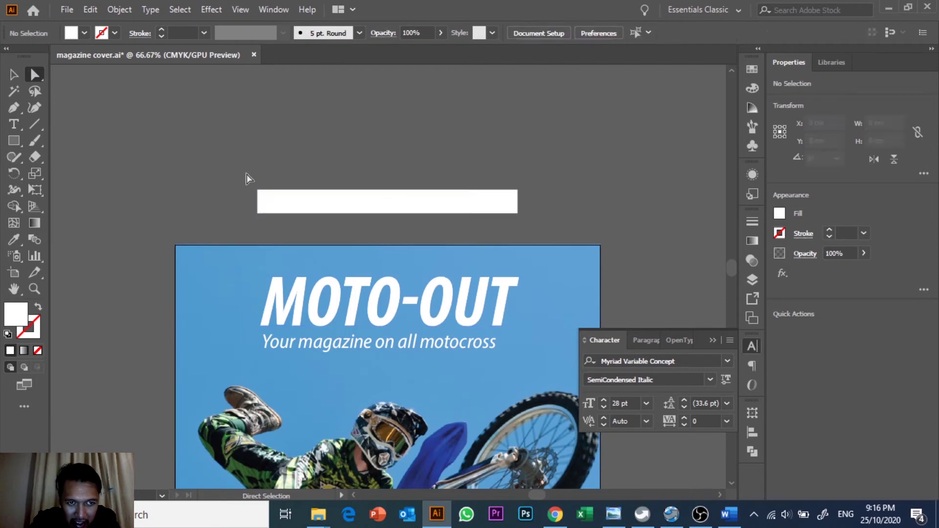
pyautogui.click(34, 74)
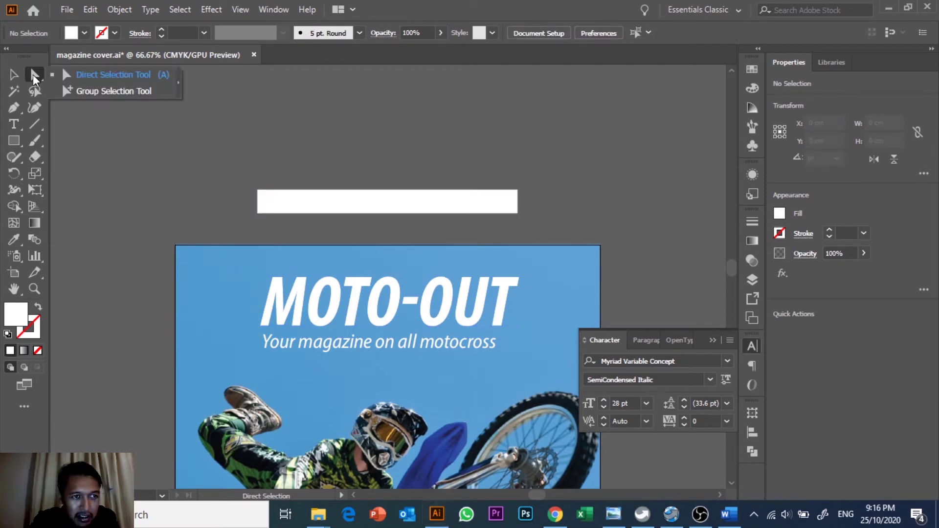
pyautogui.click(70, 78)
pyautogui.moveTo(324, 195); pyautogui.dragTo(559, 202)
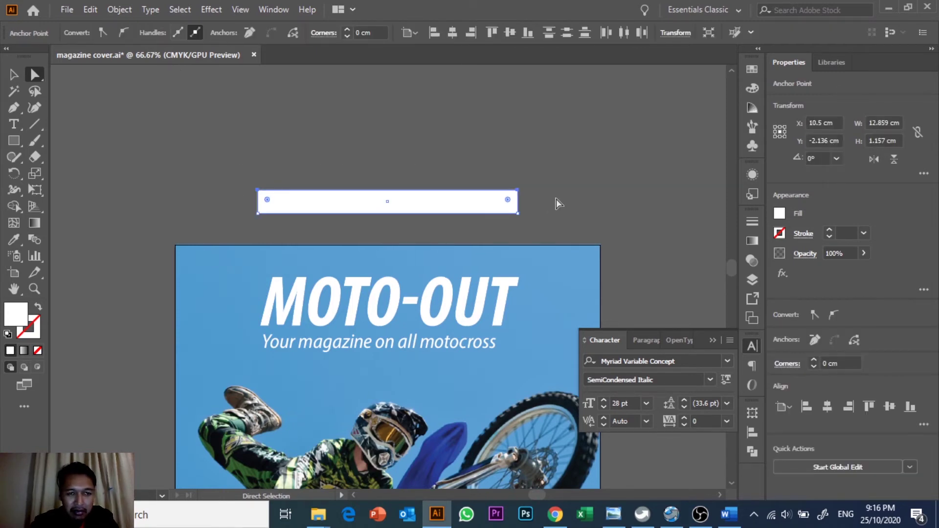
pyautogui.press('Right')
pyautogui.press('Right')
pyautogui.press('Right')
pyautogui.press('Right')
pyautogui.press('Right')
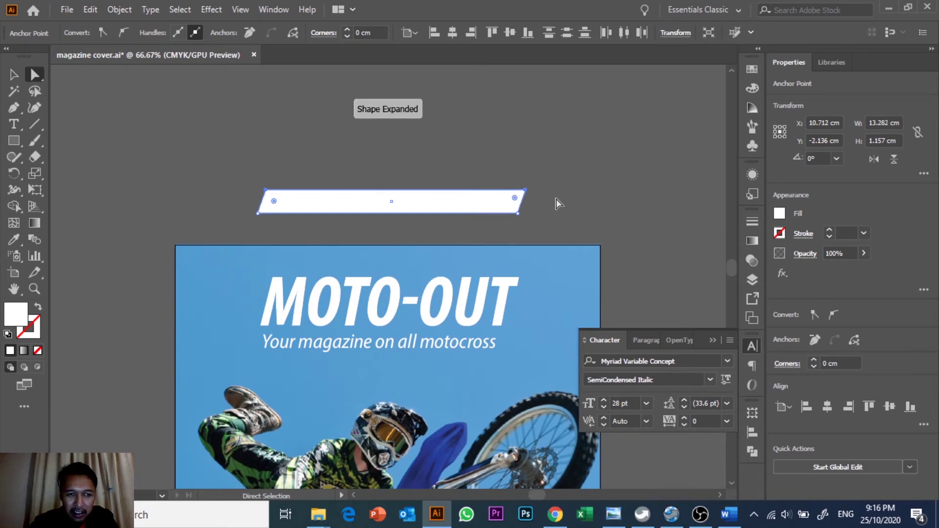
pyautogui.press('Left')
pyautogui.press('Left')
pyautogui.press('Left')
pyautogui.press('Left')
pyautogui.press('Left')
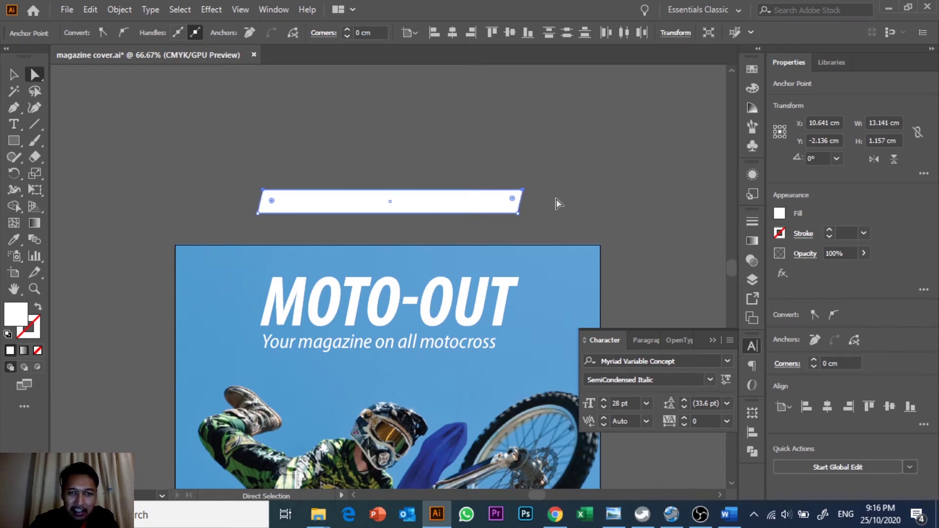
pyautogui.click(14, 74)
pyautogui.click(527, 135)
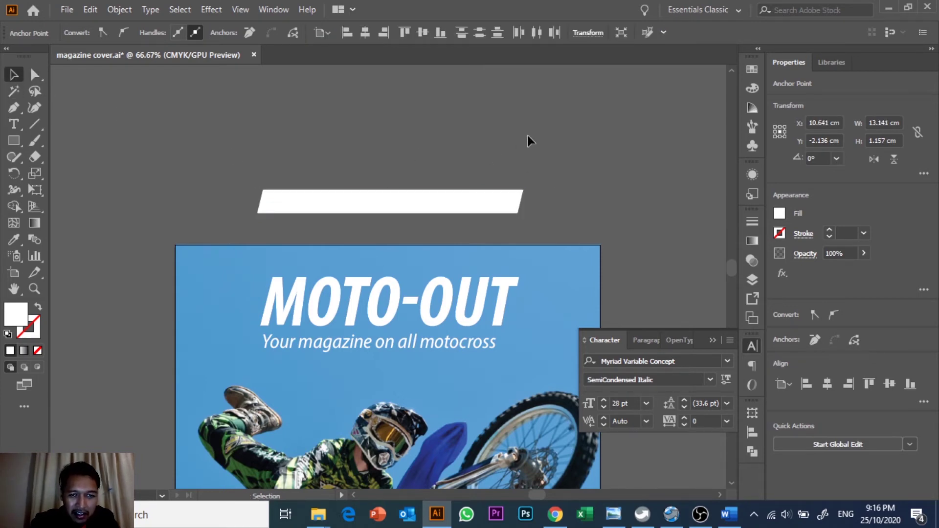
pyautogui.moveTo(479, 191); pyautogui.dragTo(468, 363)
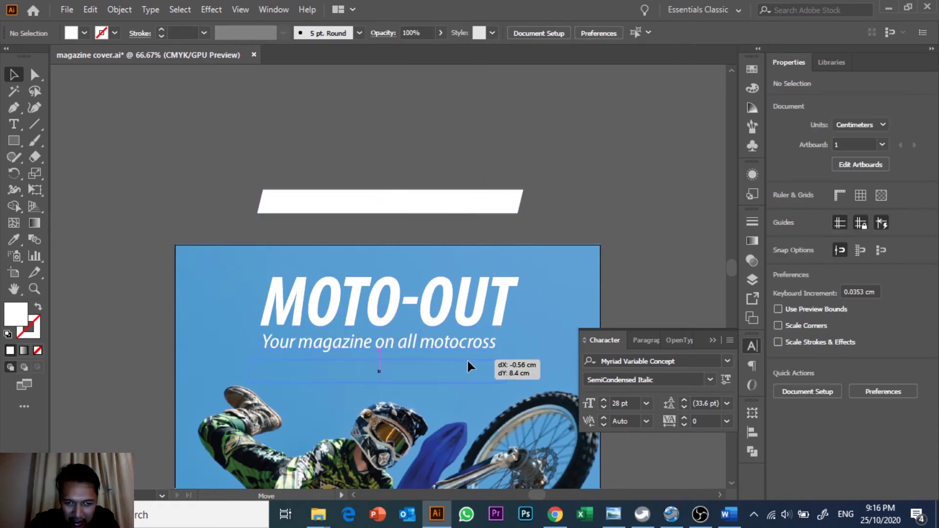
# - Shorten the tagline's text box, restack it, and move the bar up behind it
pyautogui.click(444, 343)
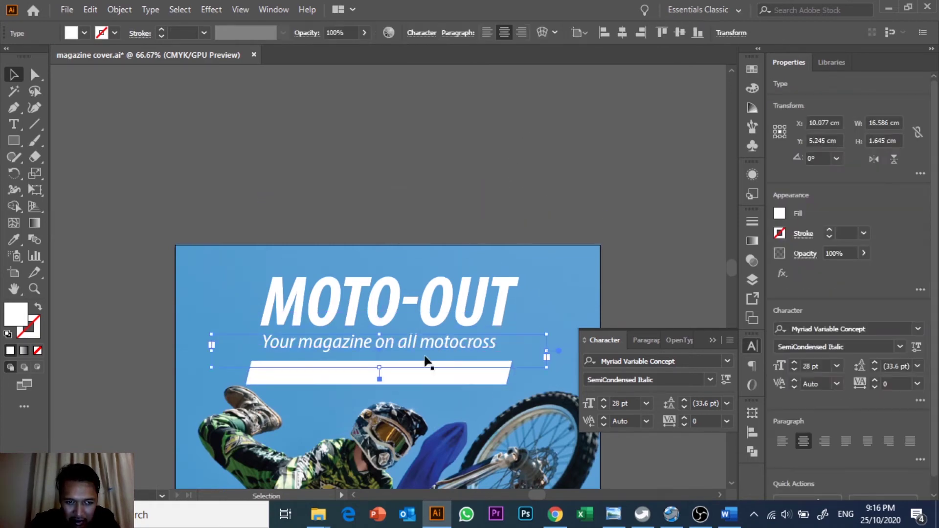
pyautogui.moveTo(384, 368); pyautogui.dragTo(386, 361)
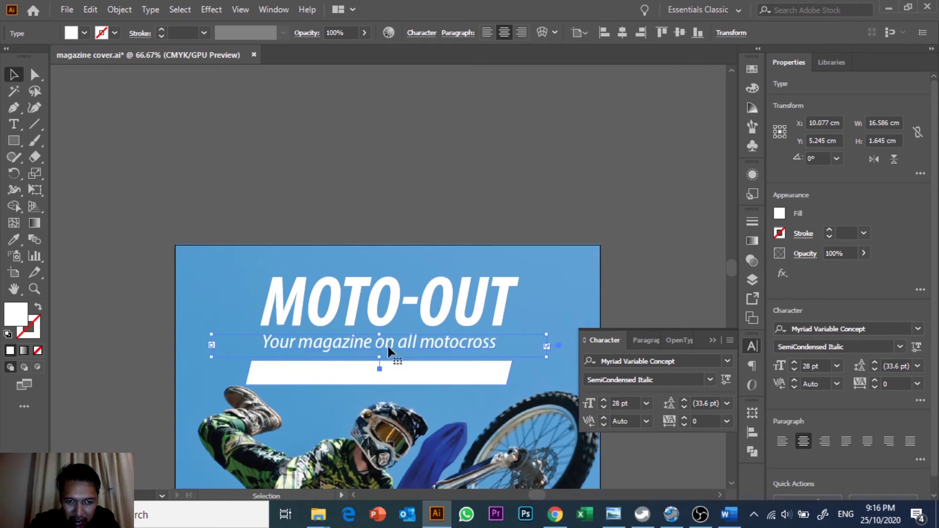
pyautogui.rightClick(389, 341)
pyautogui.moveTo(429, 271)
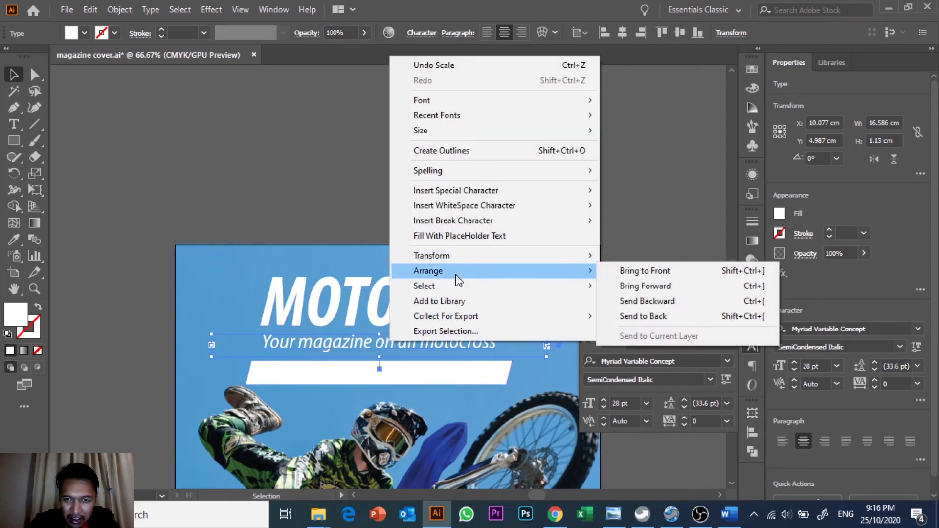
pyautogui.click(654, 275)
pyautogui.moveTo(450, 371); pyautogui.dragTo(456, 338)
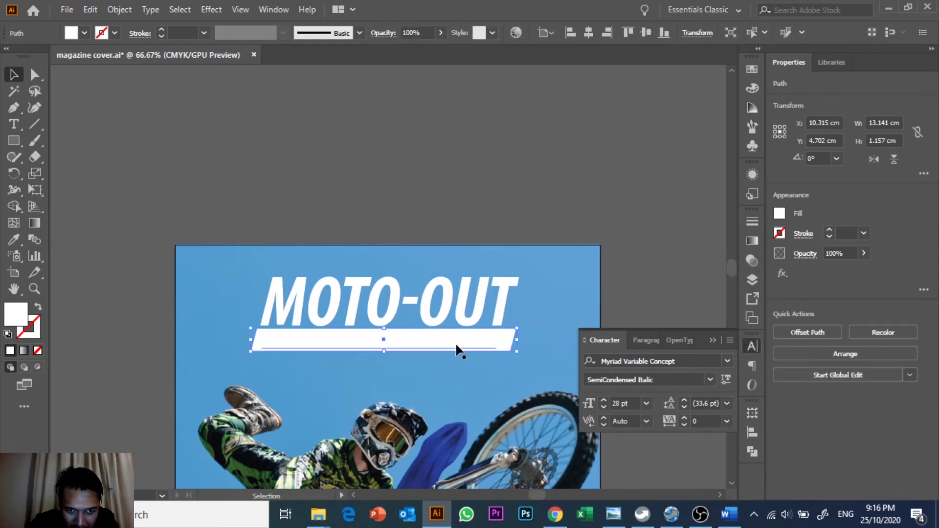
# - Fill the tagline text with black
pyautogui.click(480, 203)
pyautogui.click(430, 340)
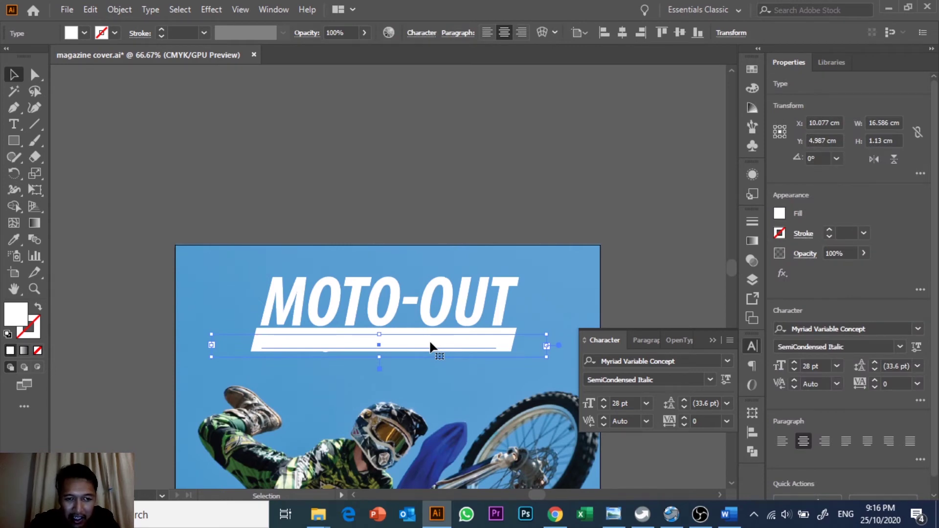
pyautogui.click(366, 208)
pyautogui.click(353, 335)
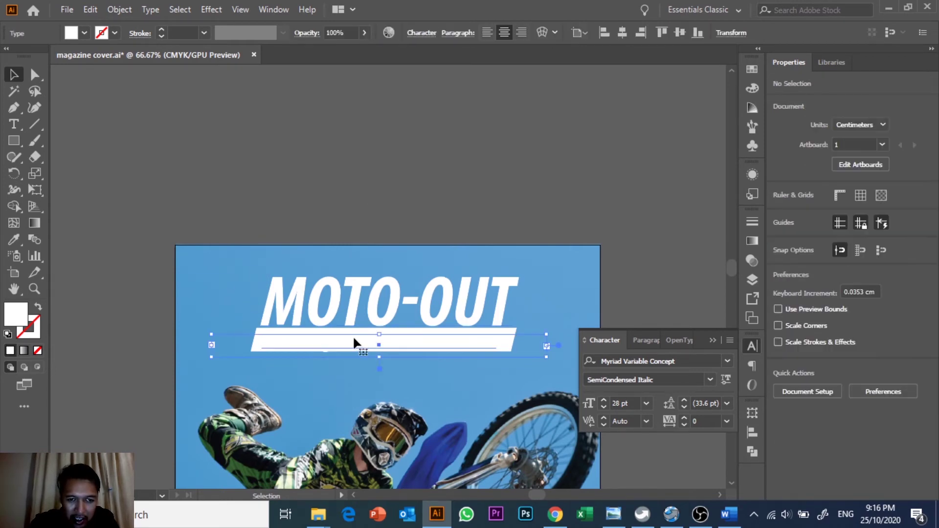
pyautogui.click(84, 33)
pyautogui.click(37, 57)
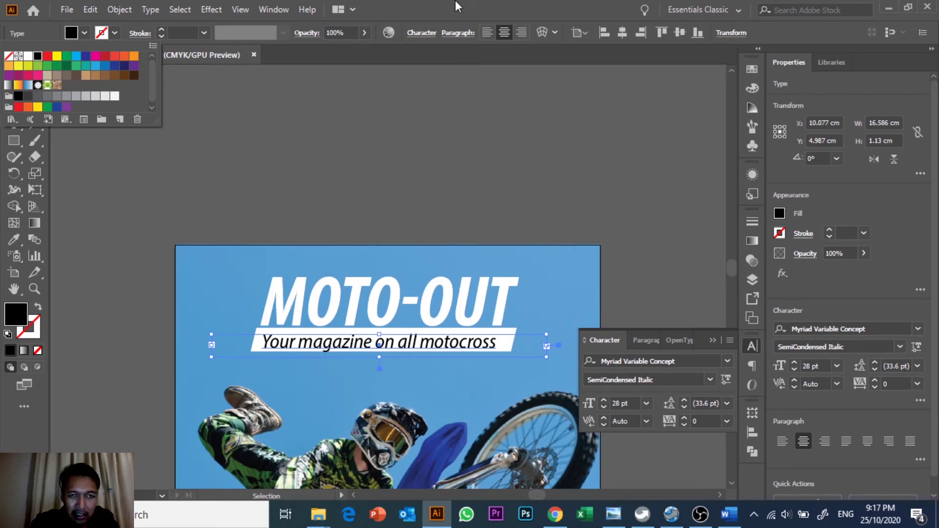
# - Colour the tagline with the photo's light sky blue using the Eyedropper
pyautogui.press('Escape')
pyautogui.click(365, 185)
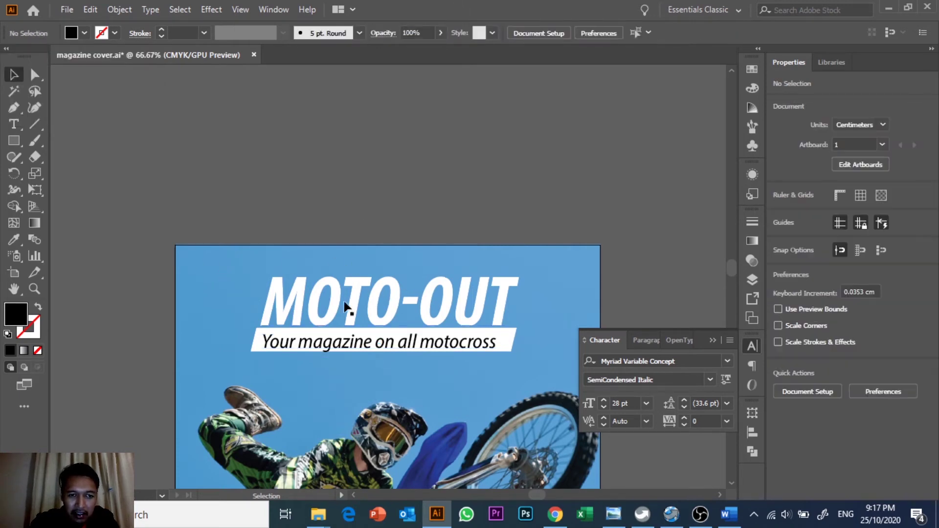
pyautogui.click(335, 350)
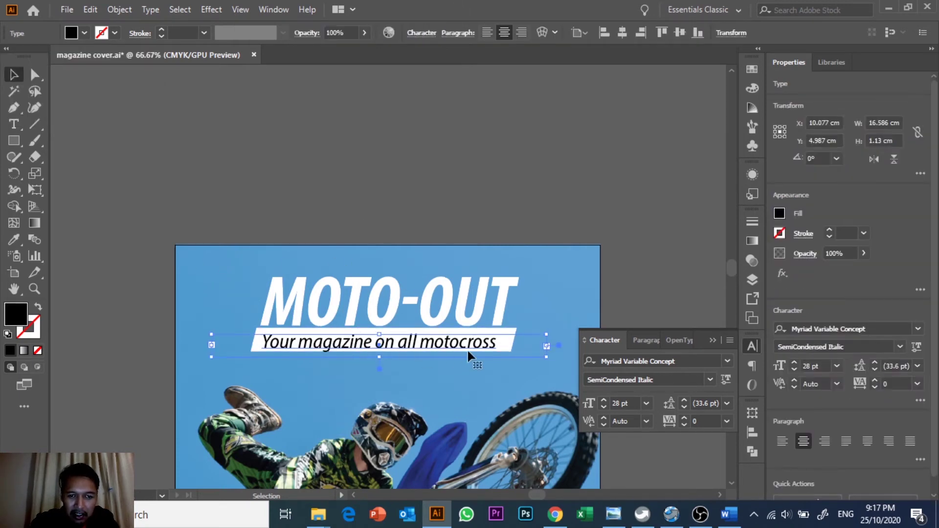
pyautogui.click(19, 242)
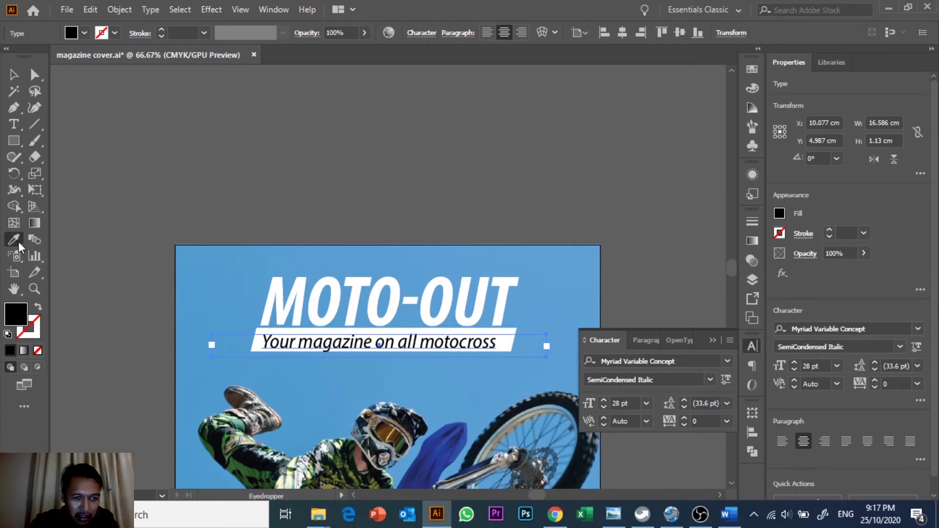
pyautogui.click(234, 256)
pyautogui.click(14, 75)
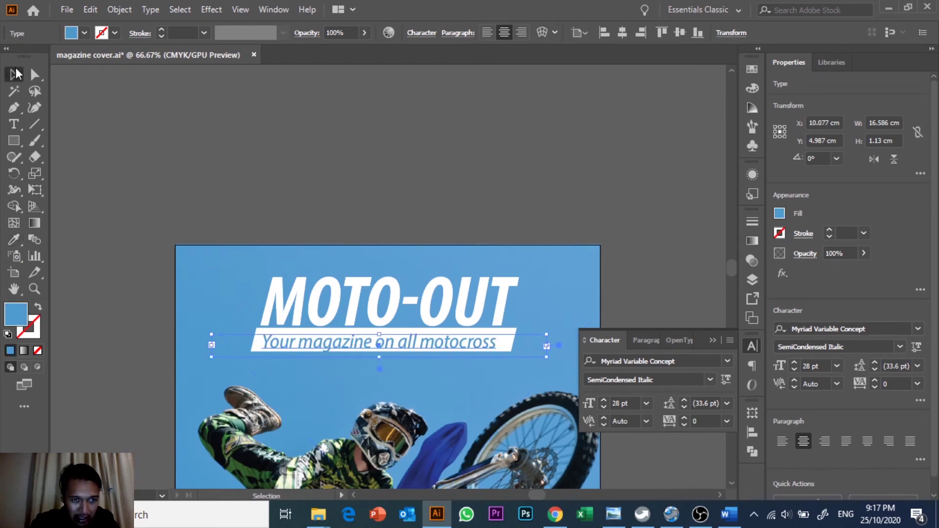
pyautogui.click(332, 208)
pyautogui.click(336, 337)
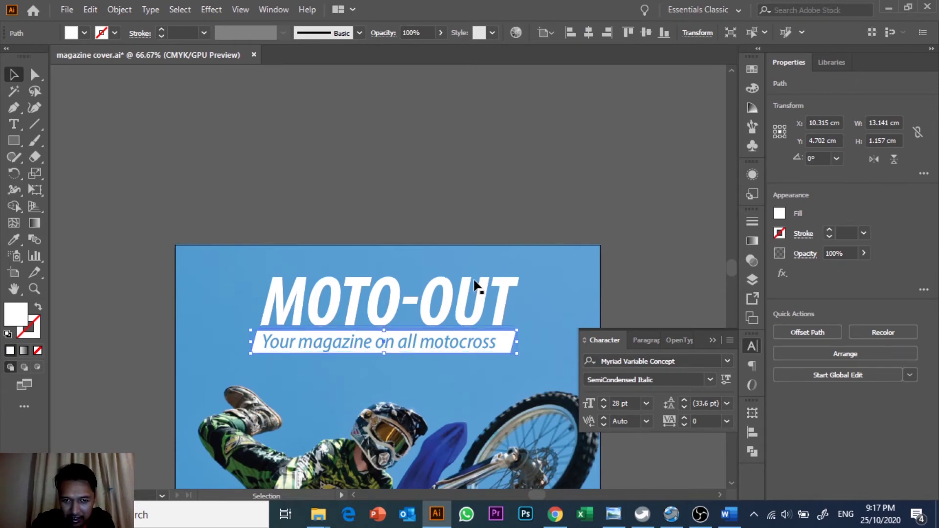
pyautogui.click(480, 224)
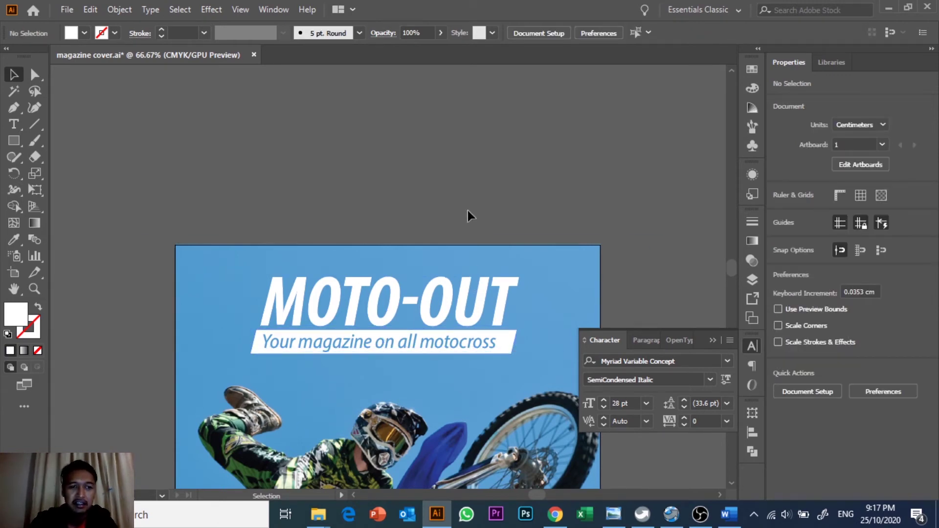
# - Scroll and zoom the cover out to 50%, then bring the Word text document forward
pyautogui.scroll(-5, 447, 197)
pyautogui.scroll(-3, 447, 197)
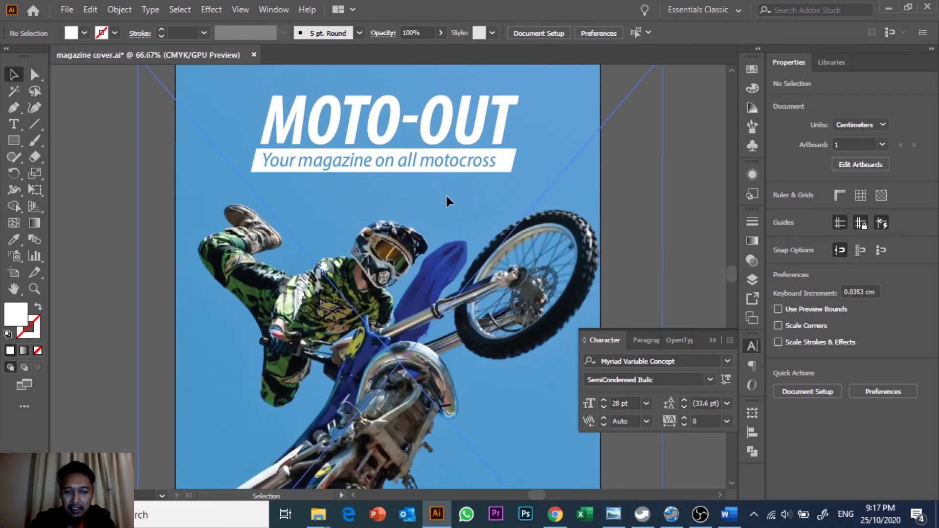
pyautogui.hotkey('ctrl', '-')
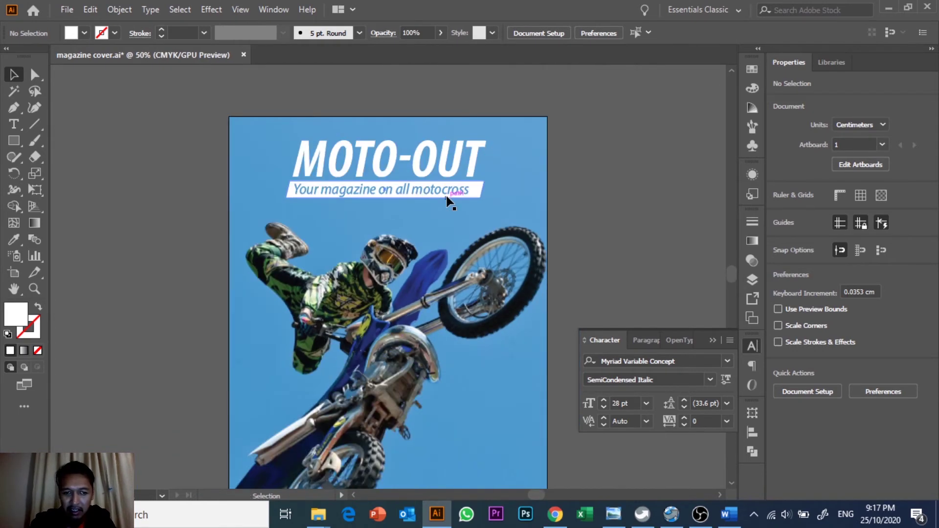
pyautogui.scroll(-1, 447, 196)
pyautogui.scroll(-2, 447, 198)
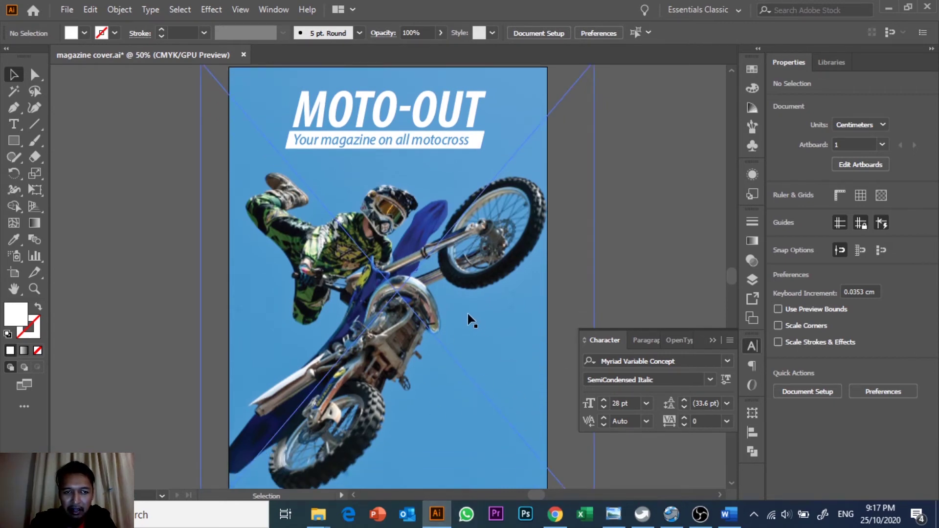
pyautogui.scroll(-2, 489, 323)
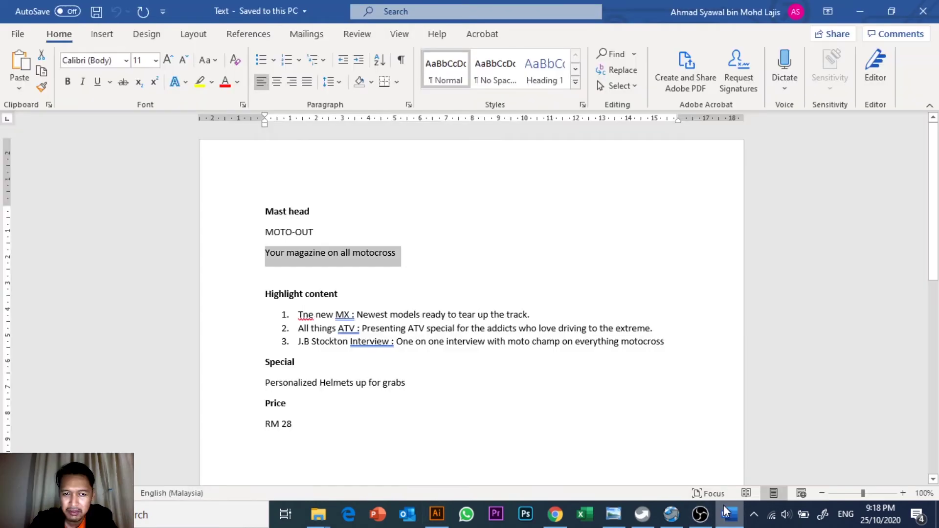
pyautogui.click(728, 514)
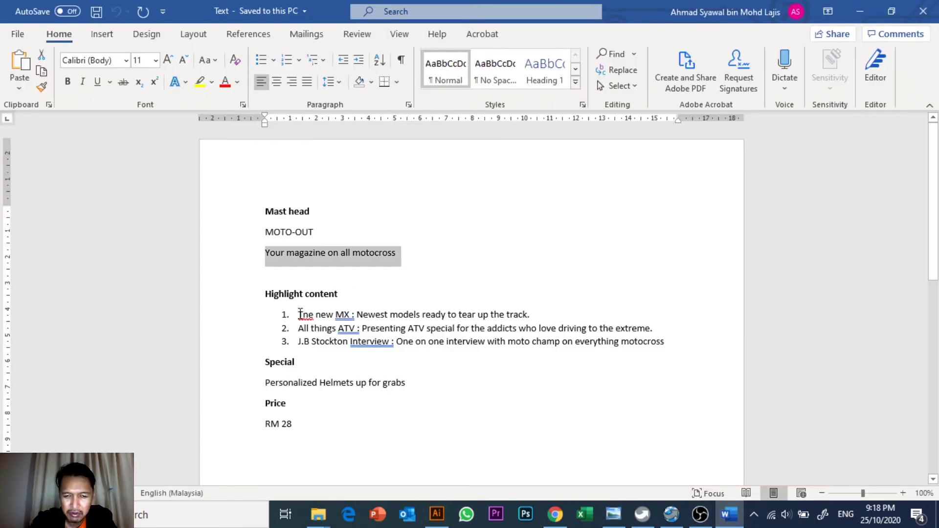
# - Select the three numbered highlight-content items in Word and return to the Illustrator cover
pyautogui.click(435, 514)
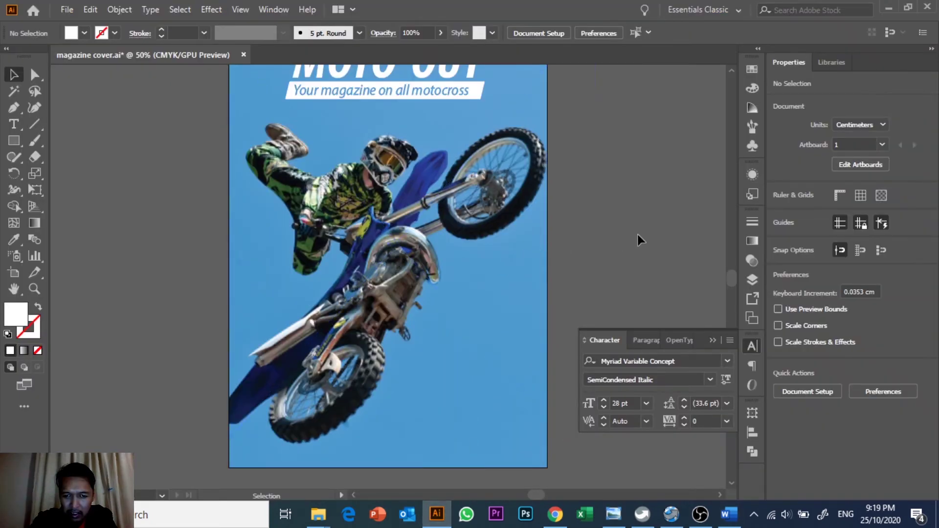
pyautogui.click(727, 514)
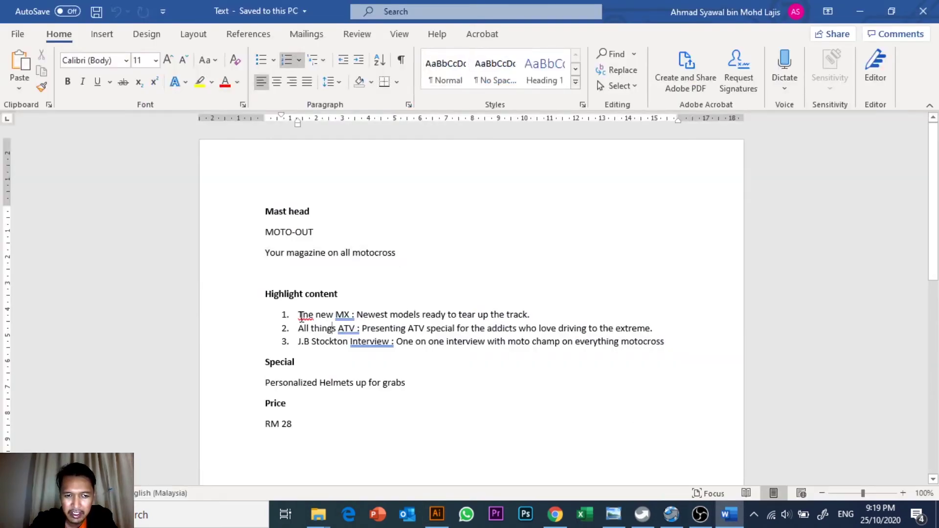
pyautogui.moveTo(306, 316); pyautogui.dragTo(665, 351)
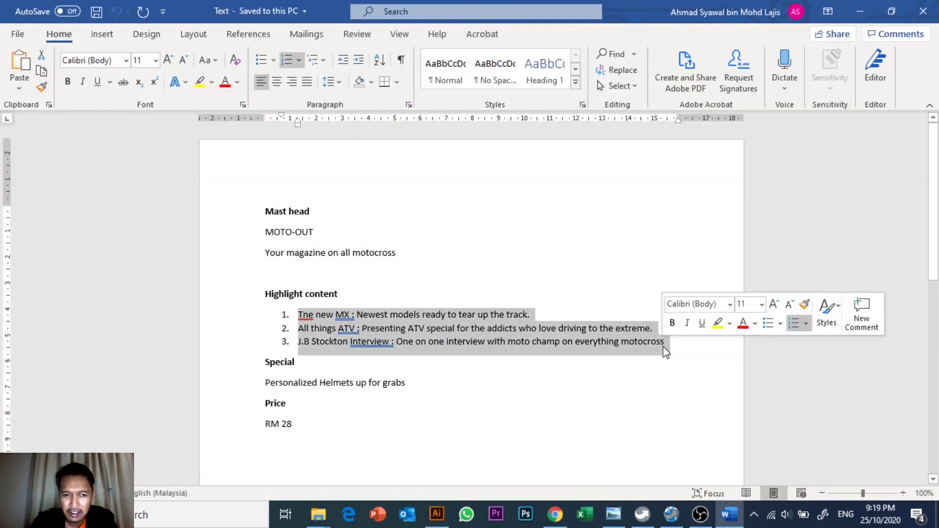
pyautogui.click(437, 513)
pyautogui.click(14, 125)
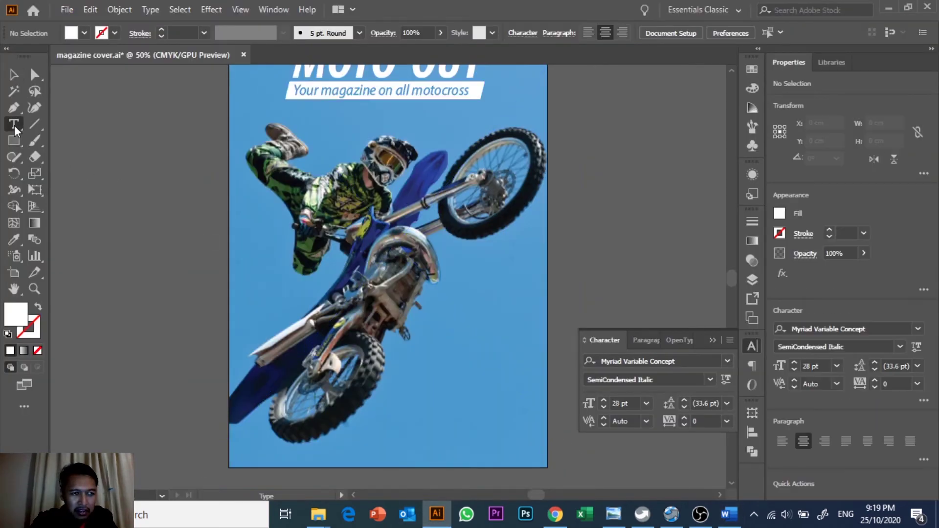
# - Paste the three highlight items into a new lower-right text area and right-align it
pyautogui.click(72, 124)
pyautogui.moveTo(362, 277); pyautogui.dragTo(532, 461)
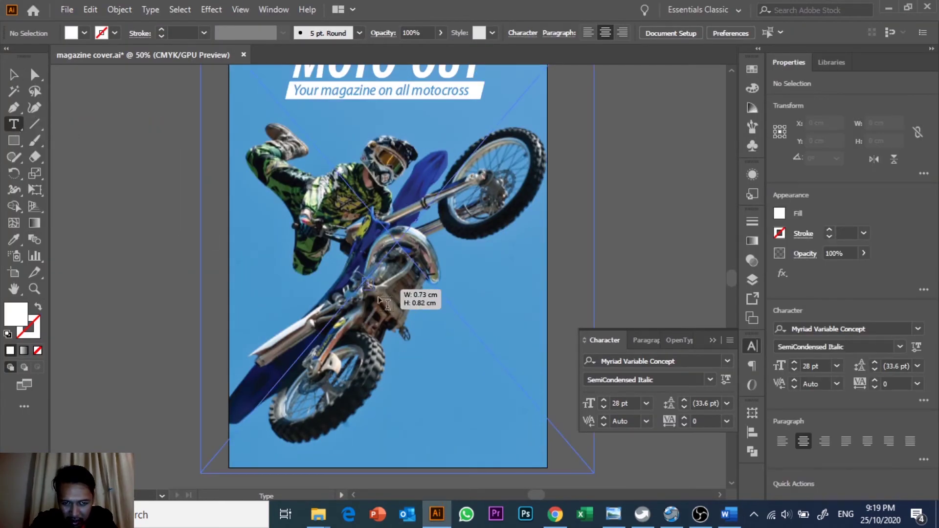
pyautogui.moveTo(532, 460); pyautogui.dragTo(544, 468)
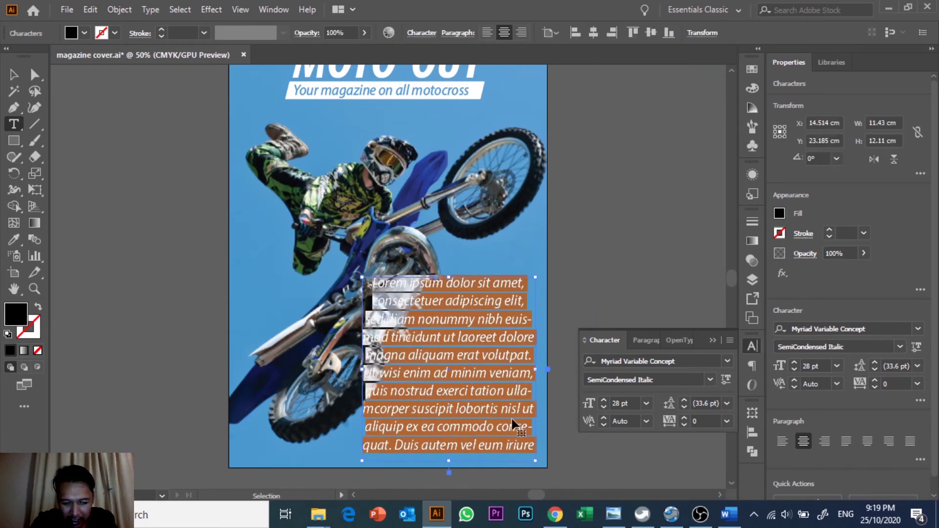
pyautogui.hotkey('ctrl', 'v')
pyautogui.press('Escape')
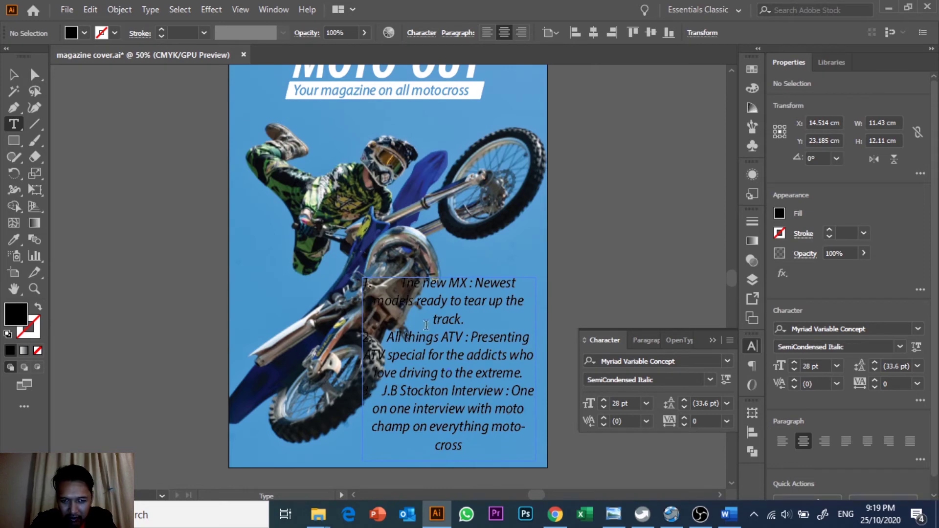
pyautogui.click(14, 75)
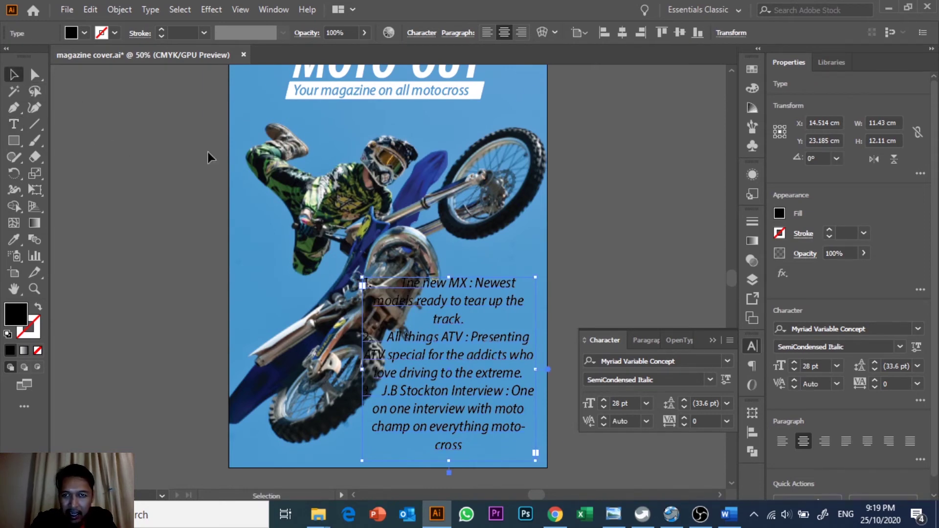
pyautogui.click(517, 37)
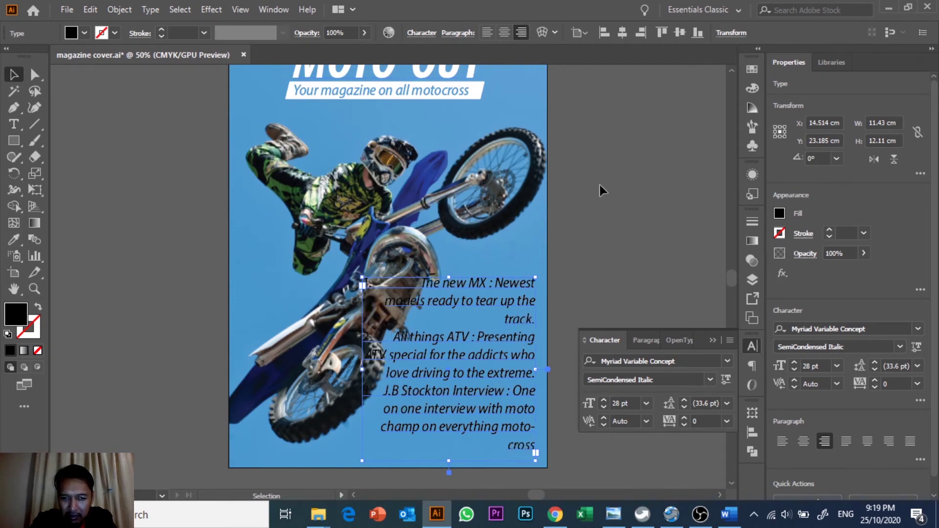
pyautogui.click(617, 229)
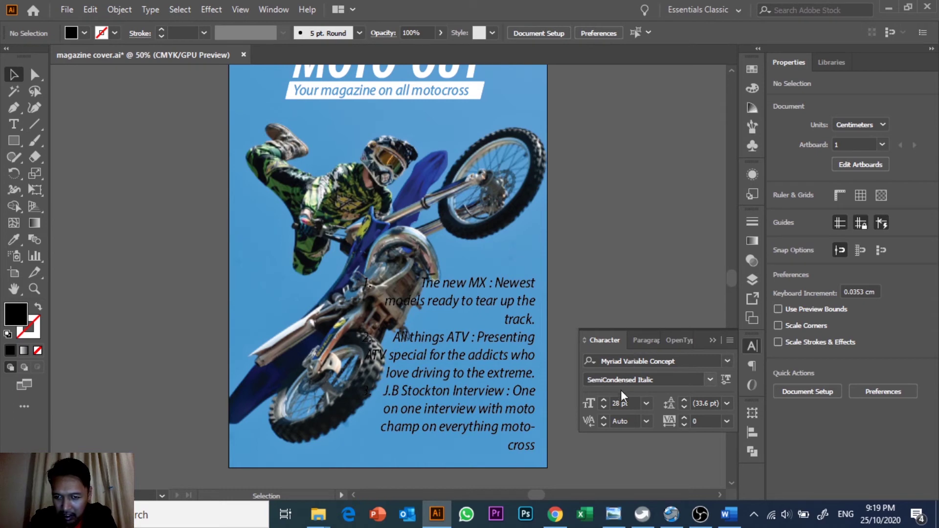
# - Rework the first highlight so 'Tne new MX' sits alone above its description, without a leading space
pyautogui.click(754, 350)
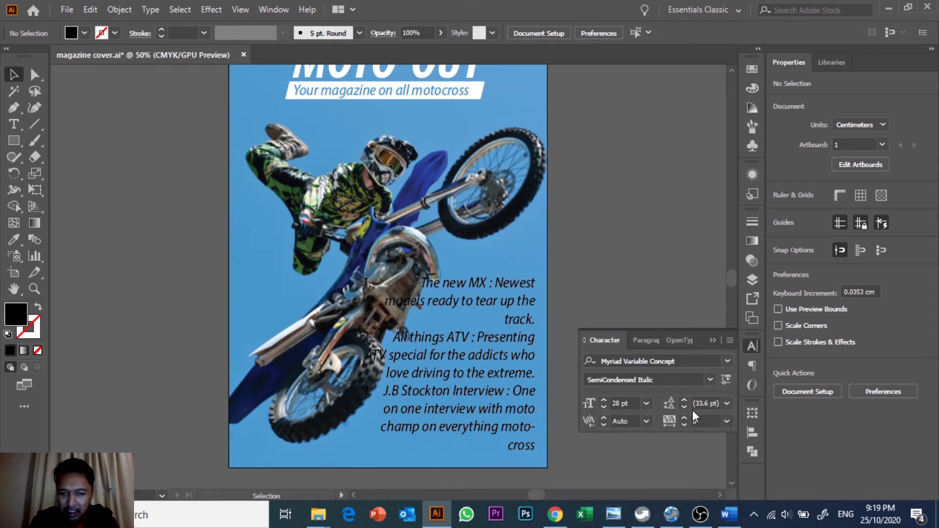
pyautogui.doubleClick(497, 282)
pyautogui.click(492, 283)
pyautogui.press('BackSpace')
pyautogui.press('Return')
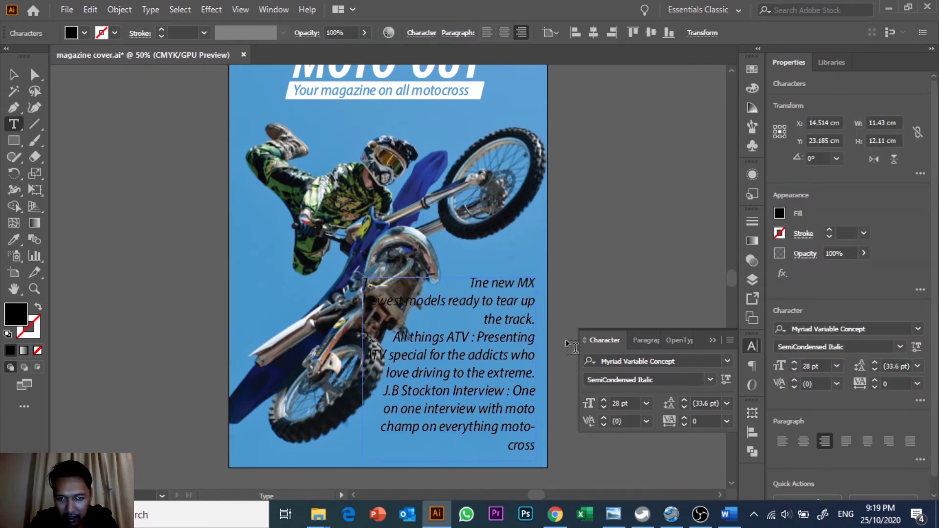
pyautogui.moveTo(468, 282); pyautogui.dragTo(545, 282)
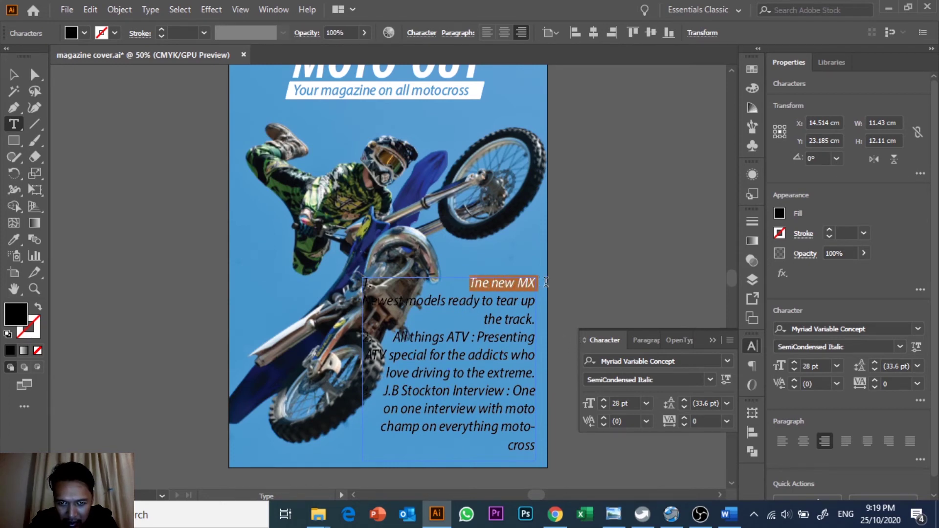
pyautogui.click(487, 301)
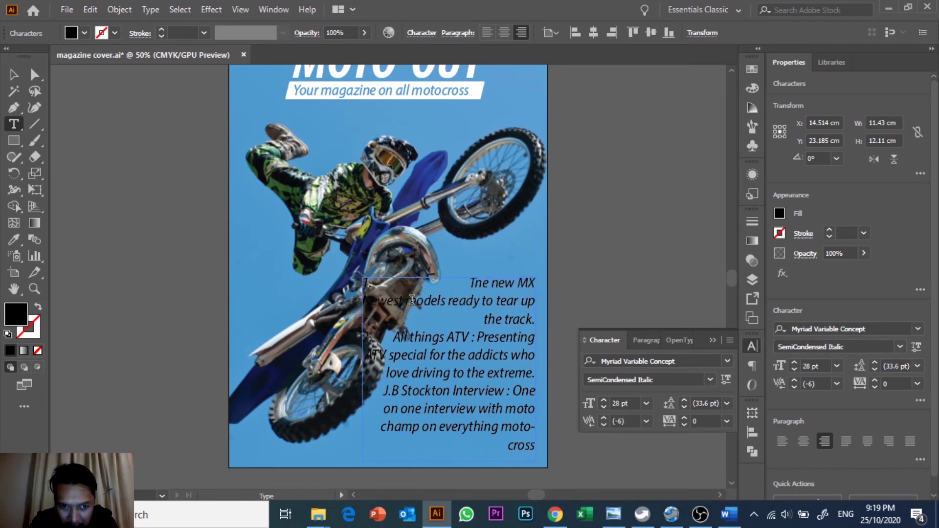
pyautogui.click(470, 286)
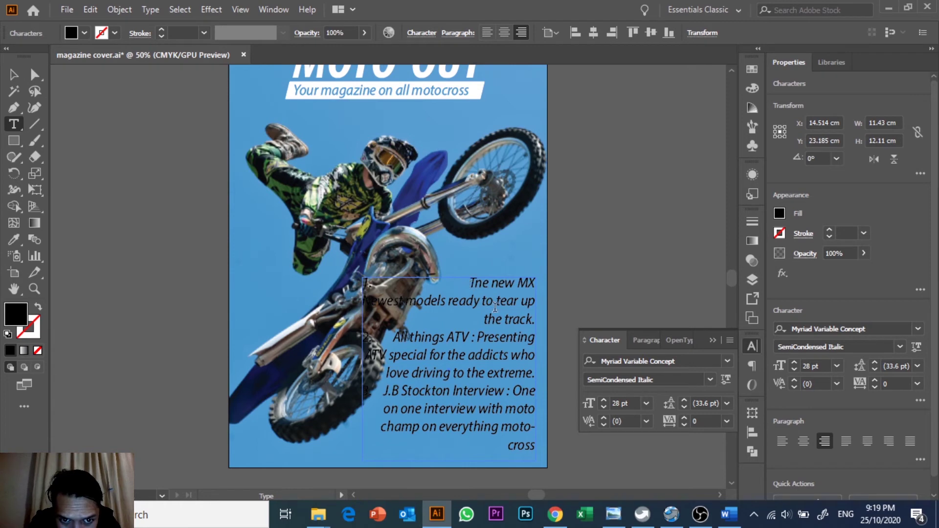
pyautogui.moveTo(470, 282); pyautogui.dragTo(362, 284)
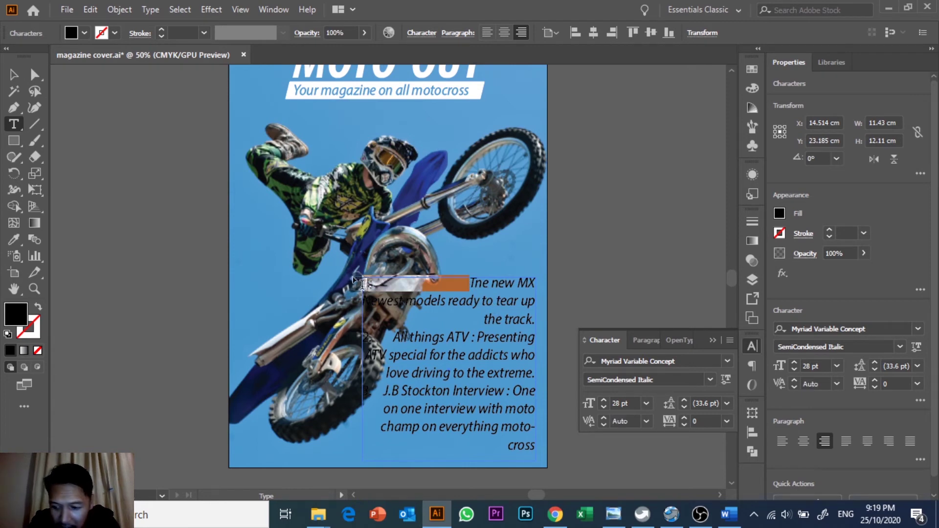
pyautogui.press('BackSpace')
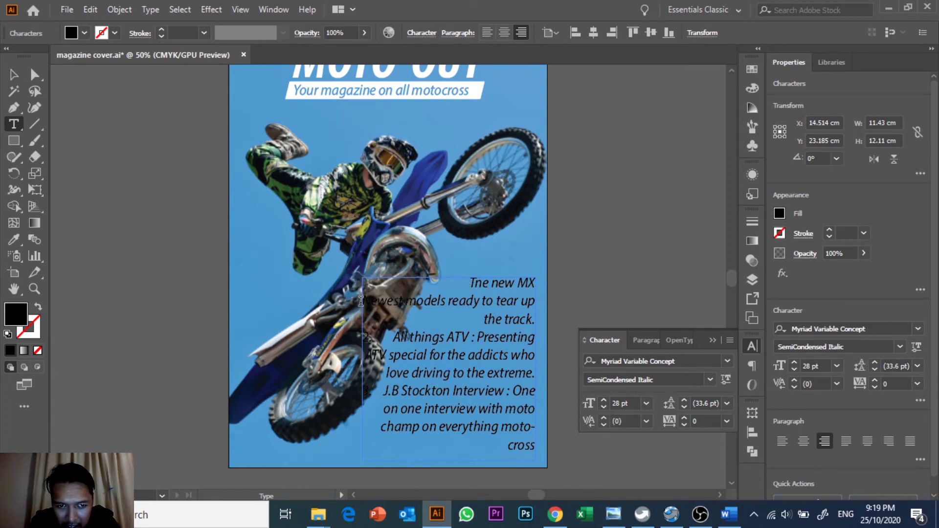
# - Set the description to 23 pt, break it after 'ready', and remove the period after 'track'
pyautogui.moveTo(365, 300); pyautogui.dragTo(538, 320)
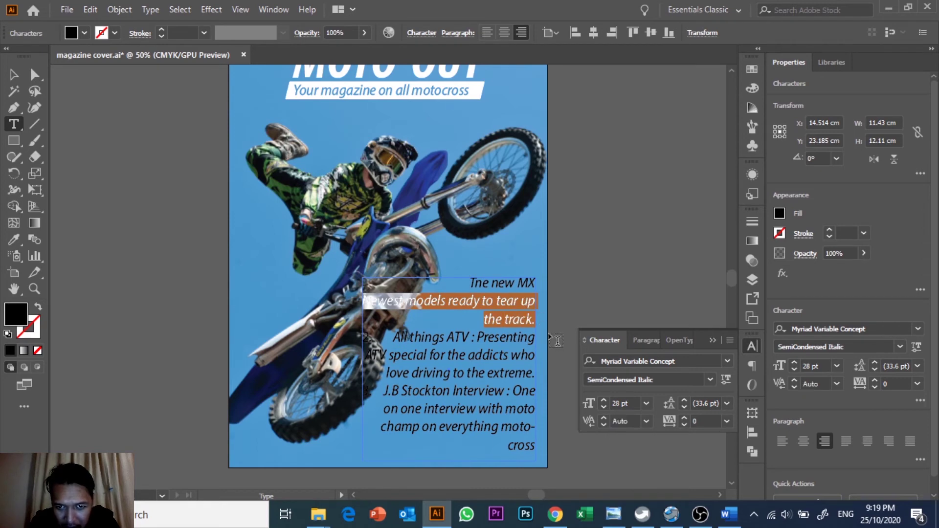
pyautogui.doubleClick(633, 403)
pyautogui.write('23')
pyautogui.press('Return')
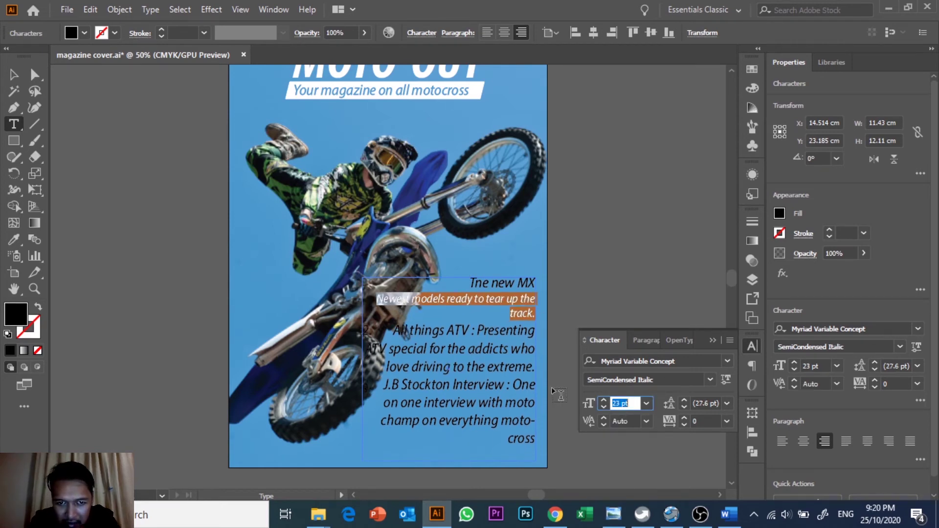
pyautogui.click(474, 296)
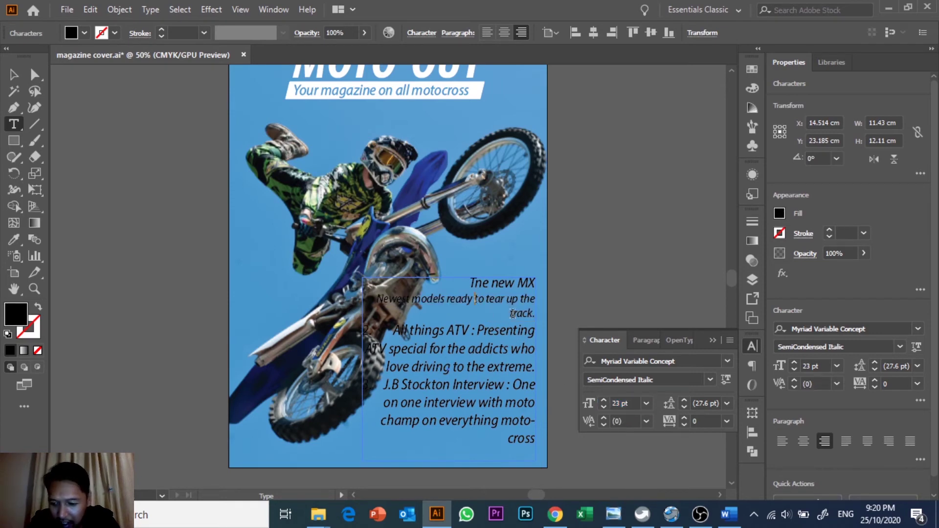
pyautogui.press('Return')
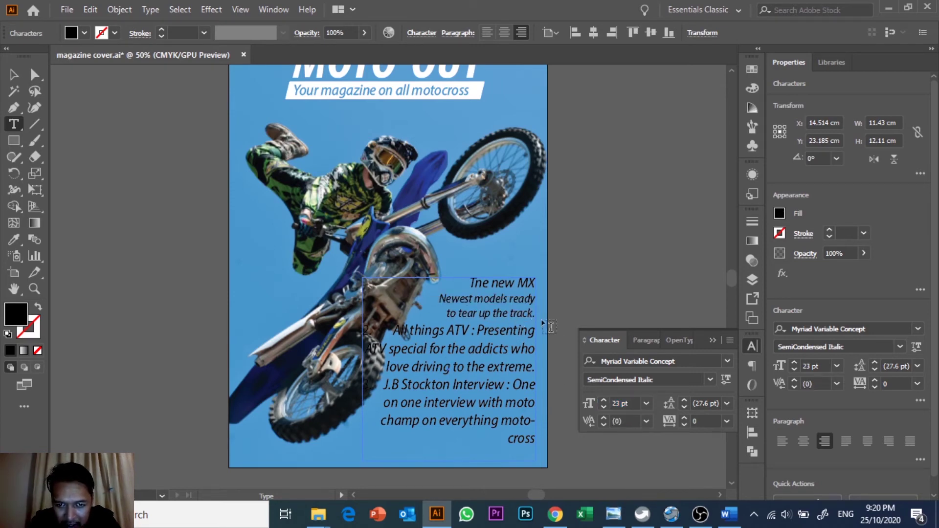
pyautogui.press('BackSpace')
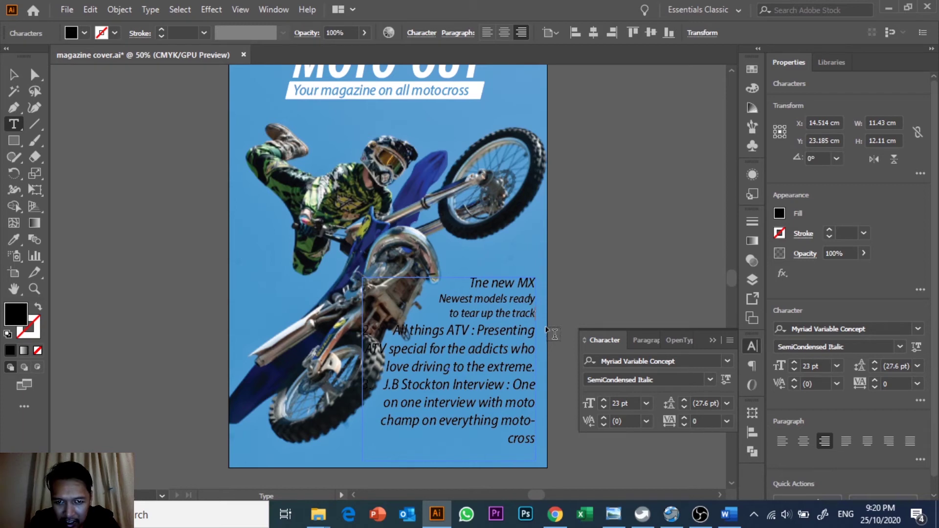
# - Make 'Tne new MX' Bold Condensed Italic and the description lines 22 pt; delete the space before 'Presenting'
pyautogui.moveTo(470, 283); pyautogui.dragTo(538, 284)
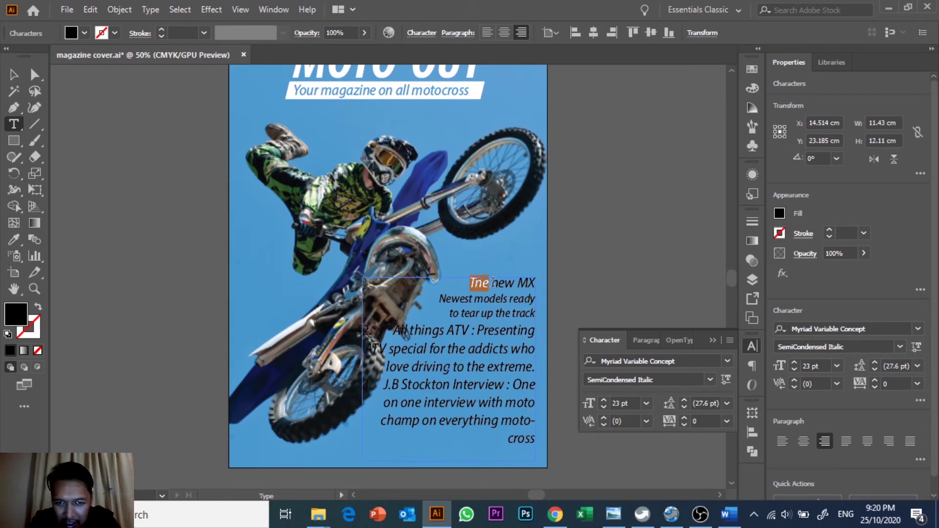
pyautogui.click(709, 380)
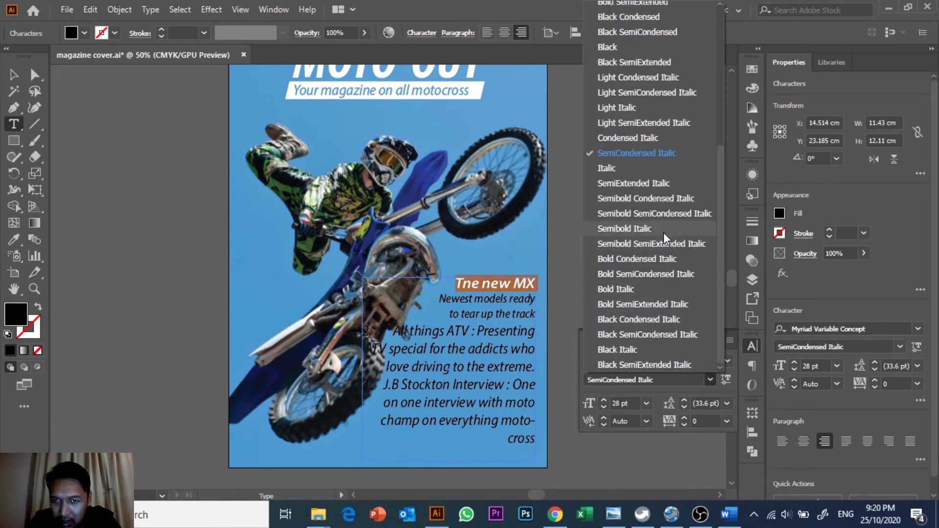
pyautogui.click(658, 259)
pyautogui.click(467, 306)
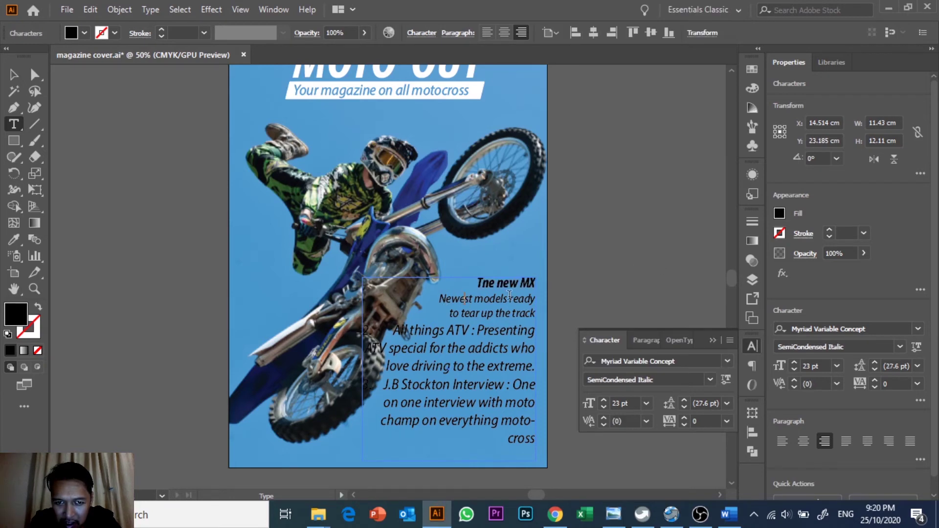
pyautogui.moveTo(440, 299); pyautogui.dragTo(537, 317)
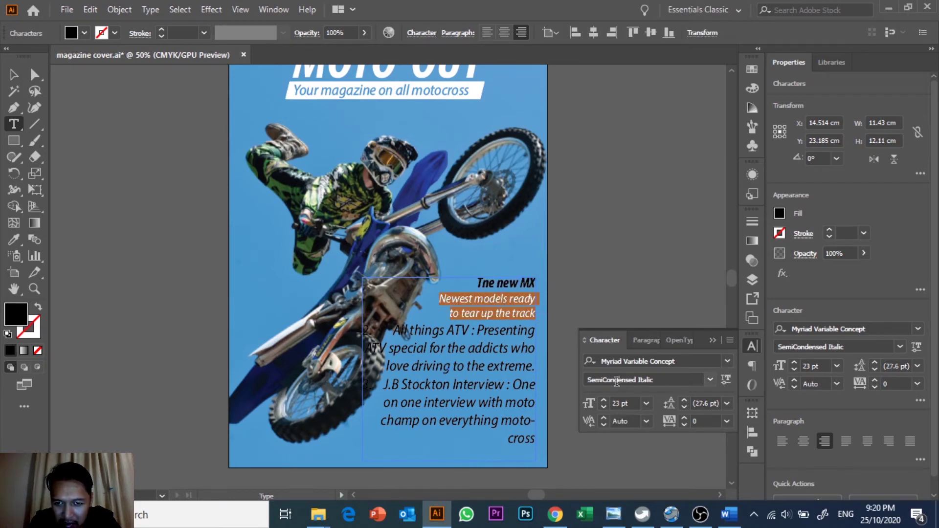
pyautogui.click(624, 403)
pyautogui.write('22')
pyautogui.press('Return')
pyautogui.press('Down')
pyautogui.press('Down')
pyautogui.click(514, 328)
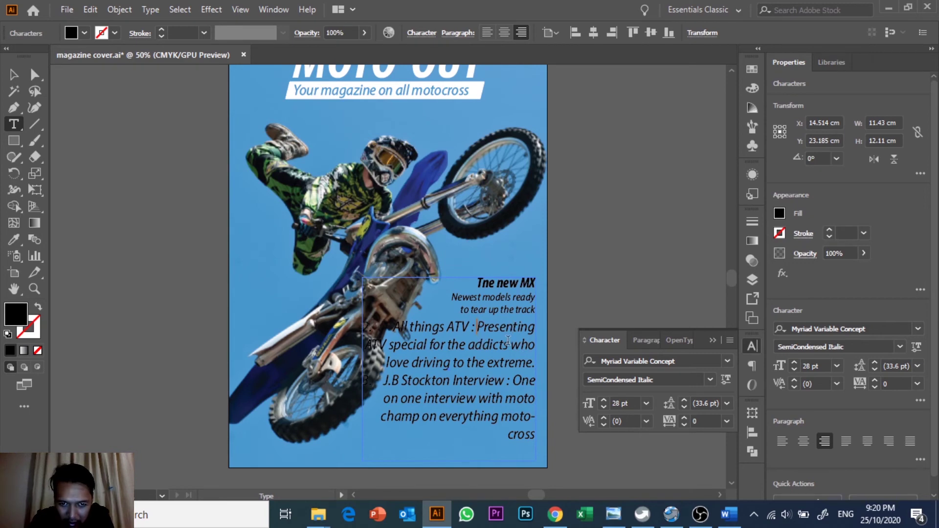
pyautogui.press('BackSpace')
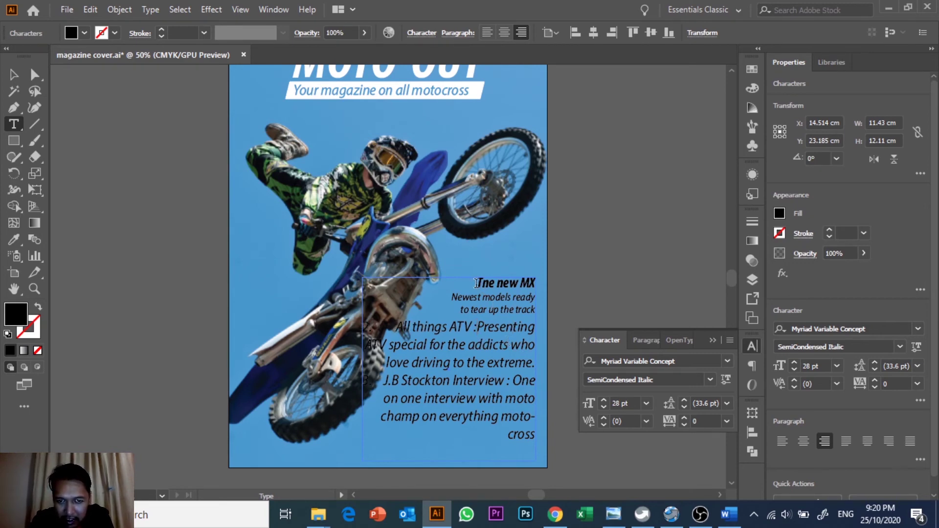
# - Enlarge the 'Tne new MX' heading to 32 pt and delete the colon before 'Presenting'
pyautogui.moveTo(477, 283); pyautogui.dragTo(538, 284)
pyautogui.click(631, 403)
pyautogui.press('Up')
pyautogui.press('Up')
pyautogui.press('Up')
pyautogui.press('Up')
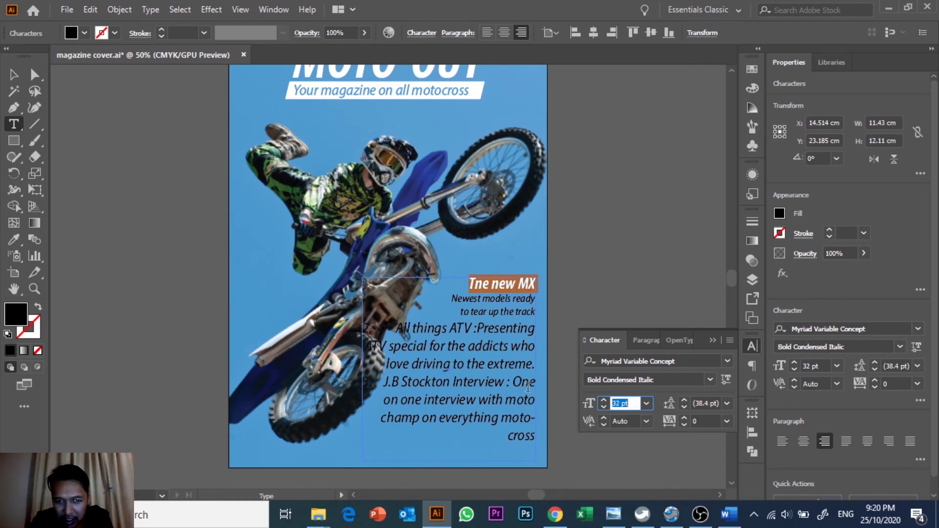
pyautogui.click(406, 329)
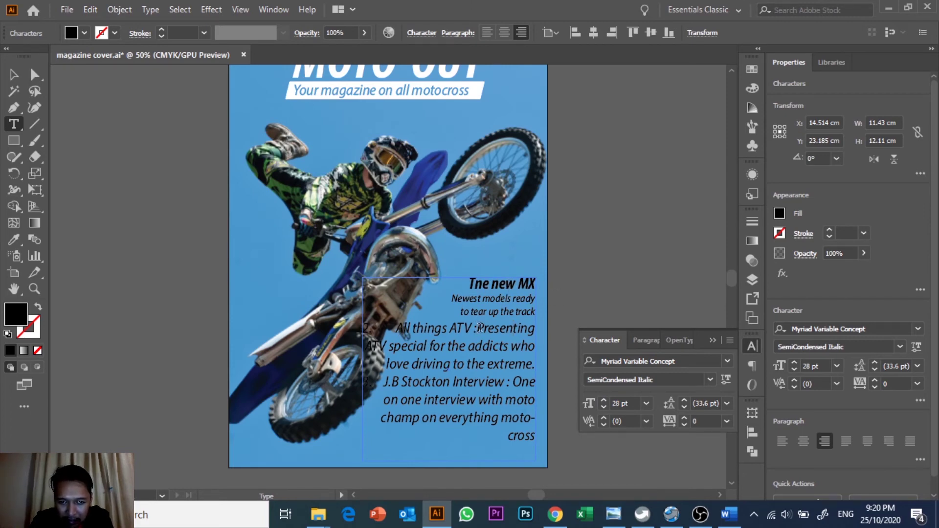
pyautogui.press('BackSpace')
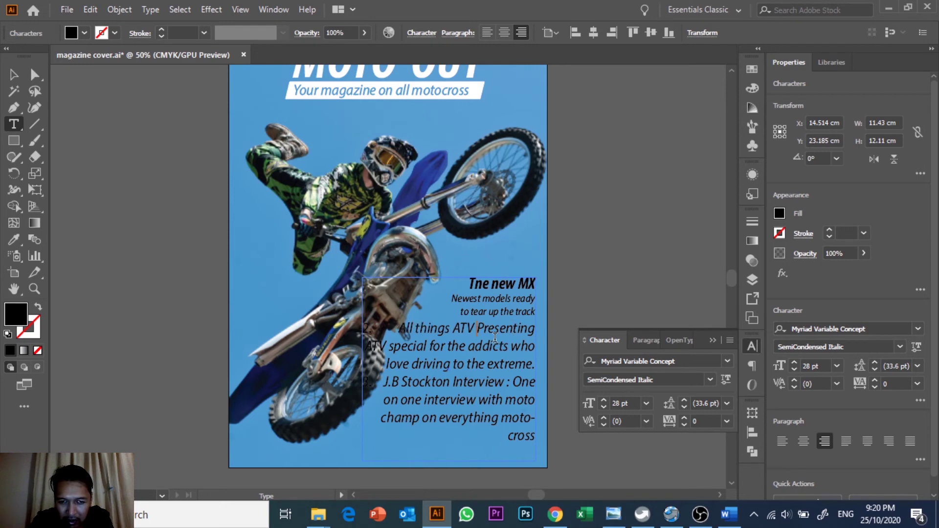
# - Move 'Presenting ATV special' onto its own line and delete the '2.' numbering and final period
pyautogui.press('Return')
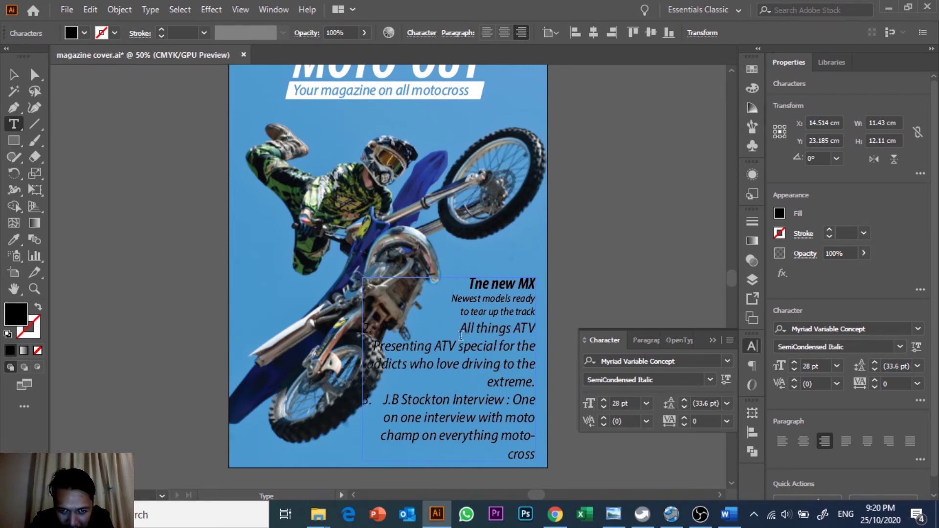
pyautogui.moveTo(457, 326); pyautogui.dragTo(334, 329)
pyautogui.press('BackSpace')
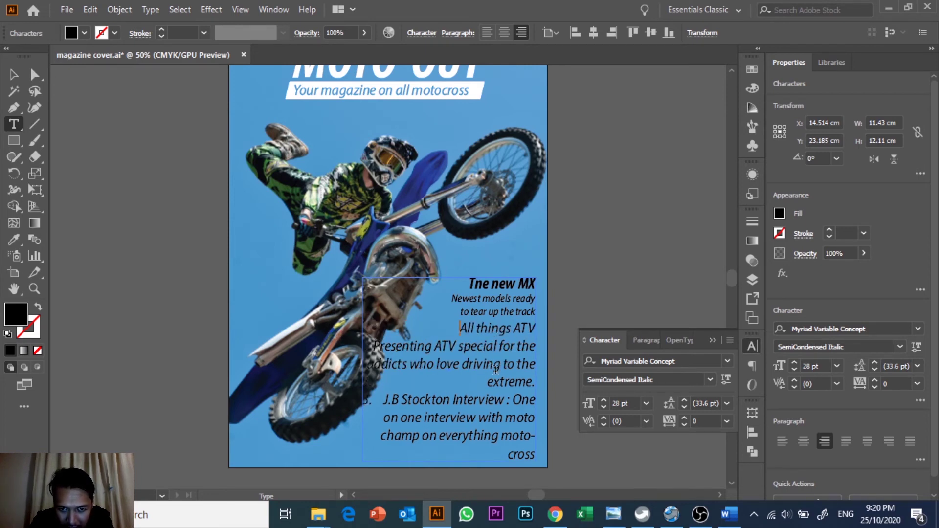
pyautogui.click(534, 384)
pyautogui.press('BackSpace')
# - Copy the bold heading style onto 'All things ATV' with the Eyedropper
pyautogui.moveTo(461, 332); pyautogui.dragTo(538, 329)
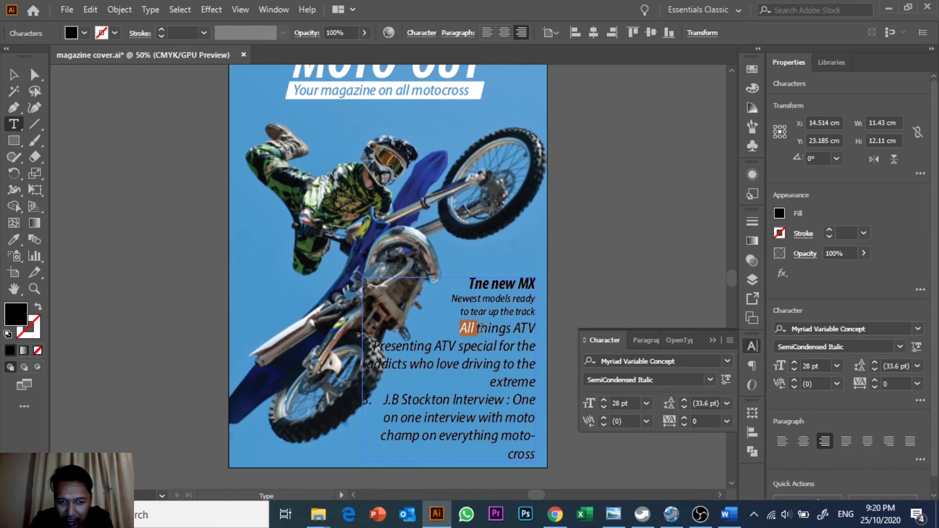
pyautogui.click(15, 240)
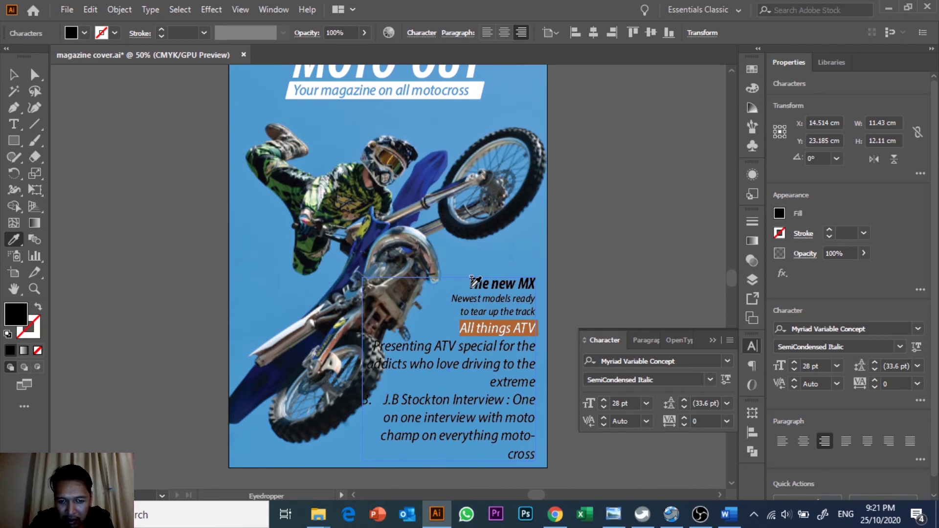
pyautogui.click(473, 283)
pyautogui.click(13, 75)
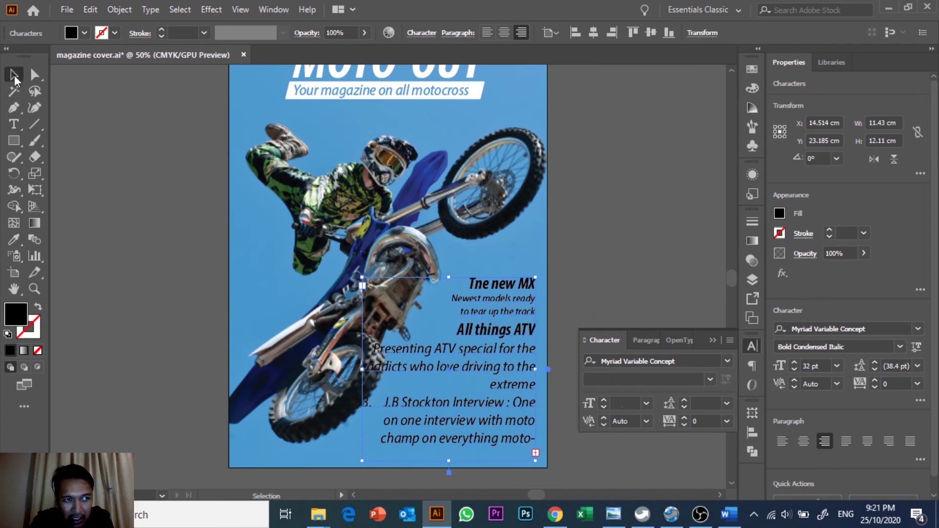
pyautogui.click(13, 124)
# - Give the ATV description the small 'Newest models' blurb style and narrow the highlights frame
pyautogui.click(385, 347)
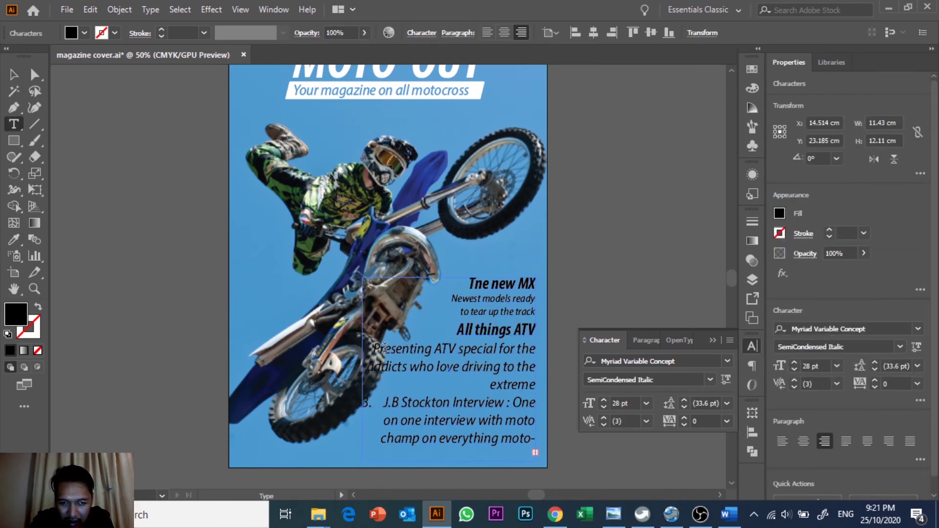
pyautogui.moveTo(374, 348); pyautogui.dragTo(536, 387)
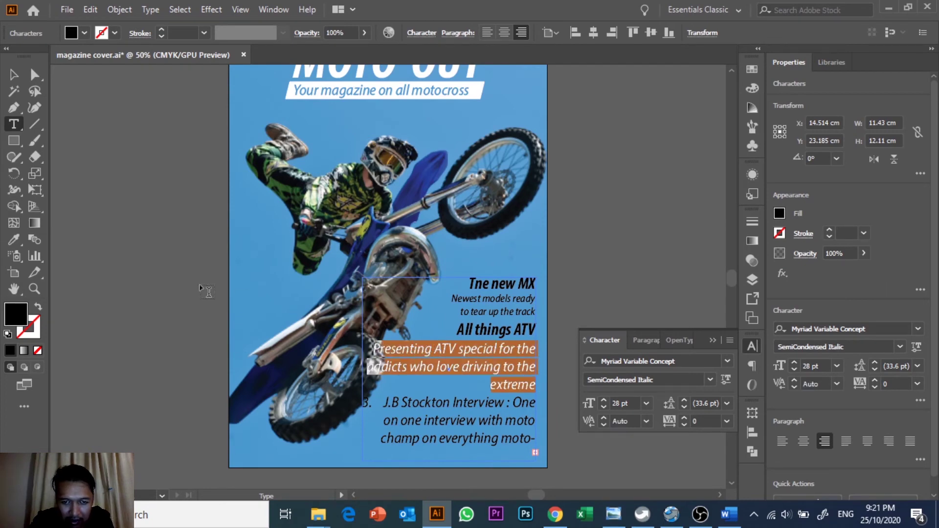
pyautogui.click(12, 239)
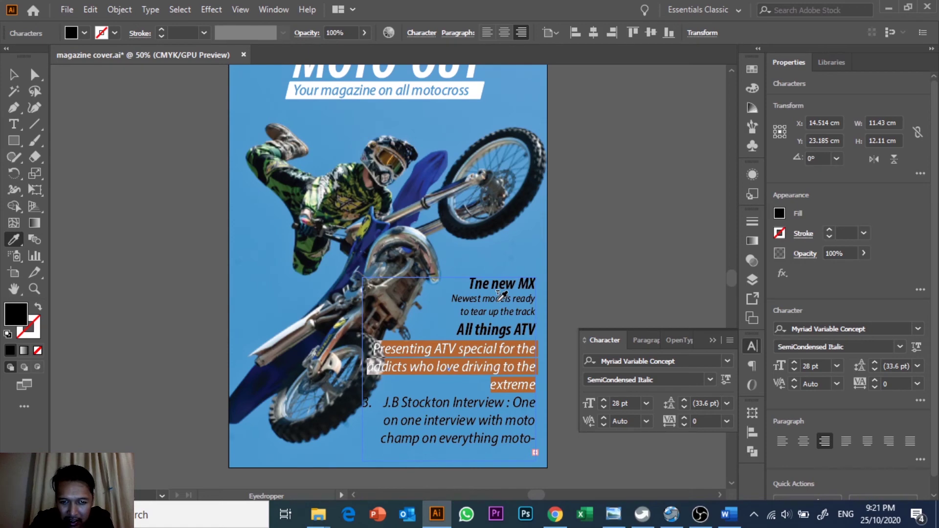
pyautogui.click(499, 298)
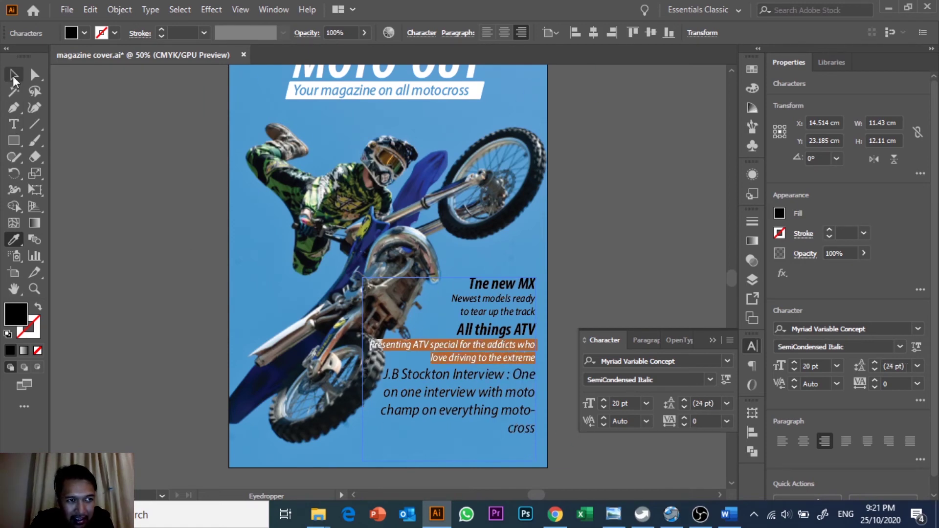
pyautogui.click(14, 75)
pyautogui.moveTo(363, 372); pyautogui.dragTo(375, 372)
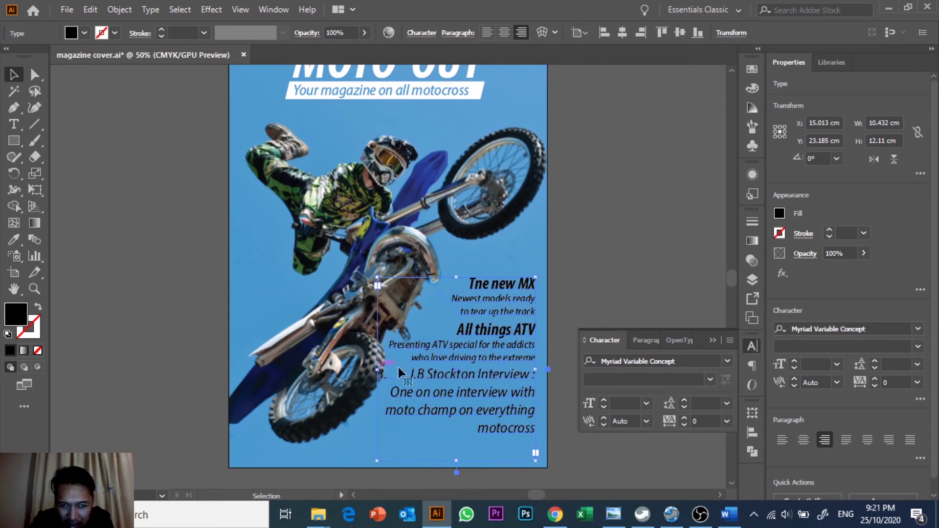
# - Delete the '3.' numbering and move the 'One on one' description onto its own line
pyautogui.doubleClick(461, 377)
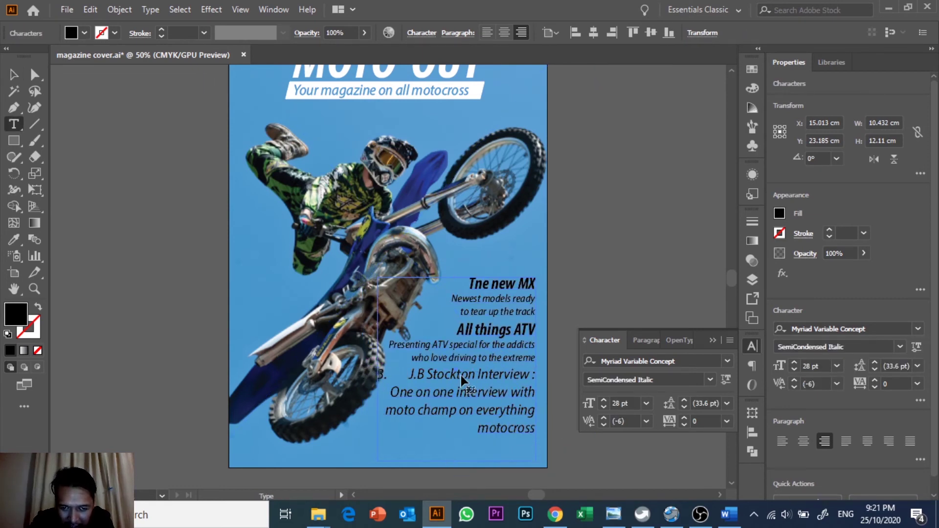
pyautogui.click(538, 375)
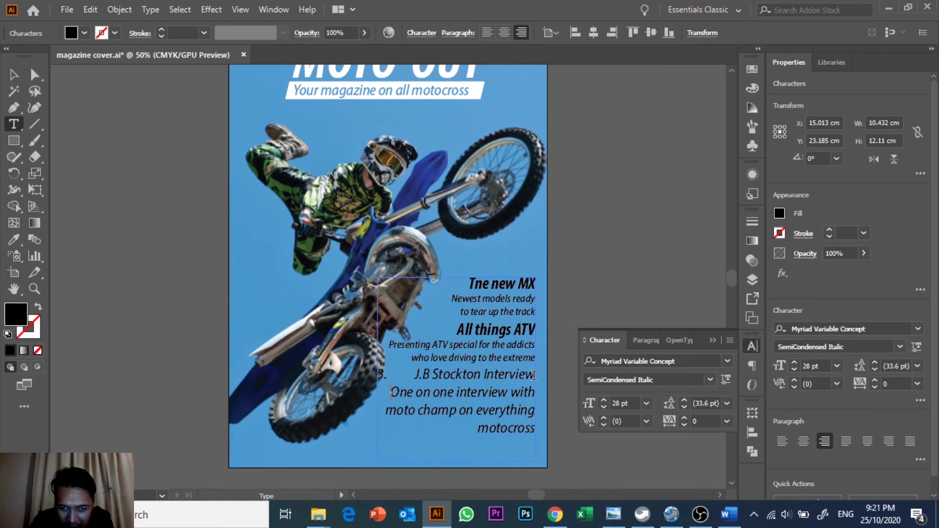
pyautogui.moveTo(528, 375); pyautogui.dragTo(384, 375)
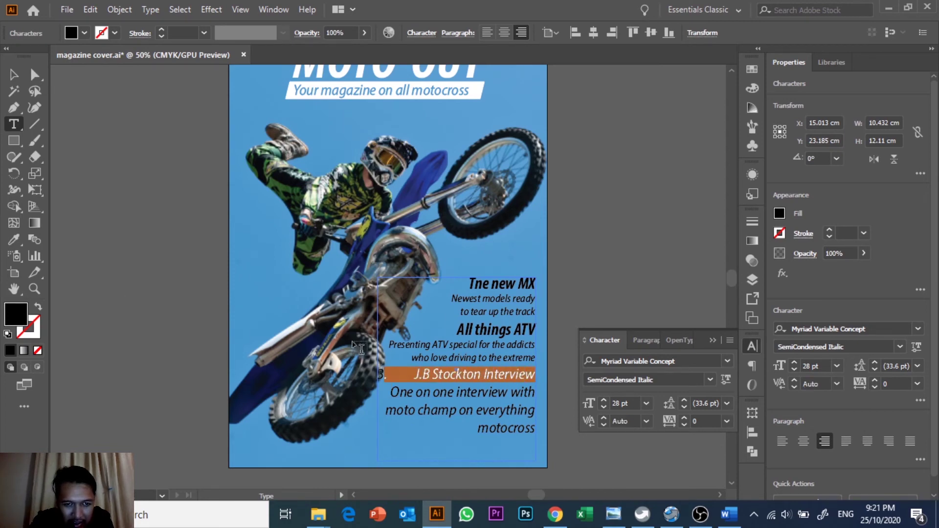
pyautogui.click(402, 359)
pyautogui.moveTo(414, 374)
pyautogui.mouseDown()
pyautogui.moveTo(357, 377)
pyautogui.moveTo(511, 377)
pyautogui.mouseUp()
pyautogui.press('BackSpace')
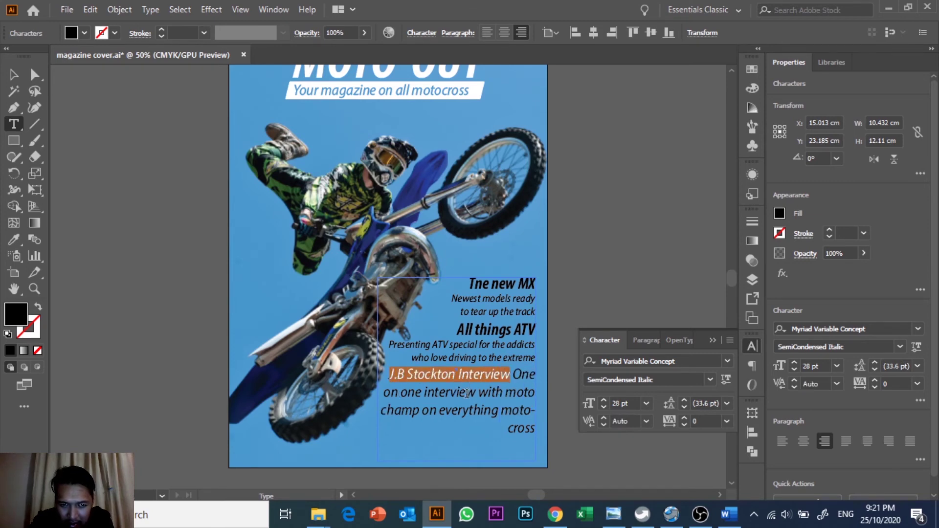
pyautogui.click(515, 377)
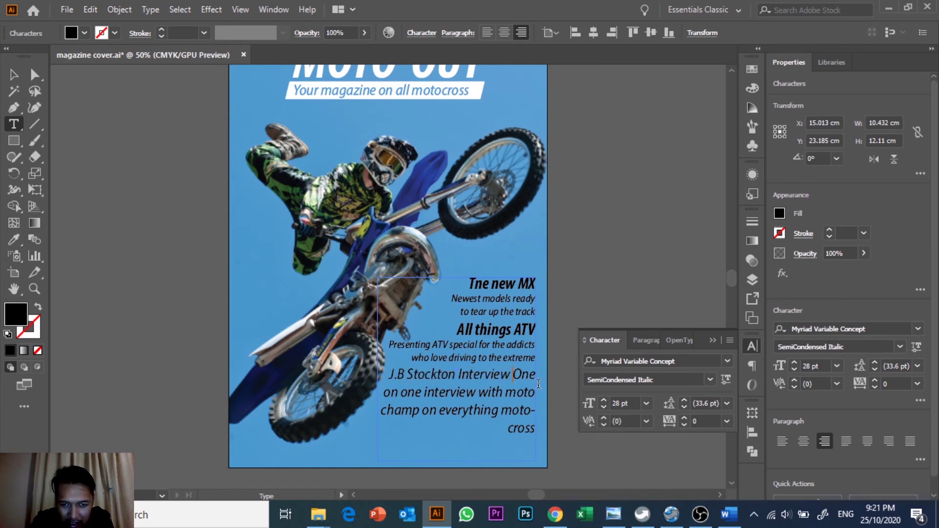
pyautogui.press('Return')
# - Copy the bold 'All things ATV' style onto 'J.B Stockton Interview' with the Eyedropper
pyautogui.moveTo(425, 373)
pyautogui.mouseDown()
pyautogui.moveTo(395, 369)
pyautogui.moveTo(538, 375)
pyautogui.mouseUp()
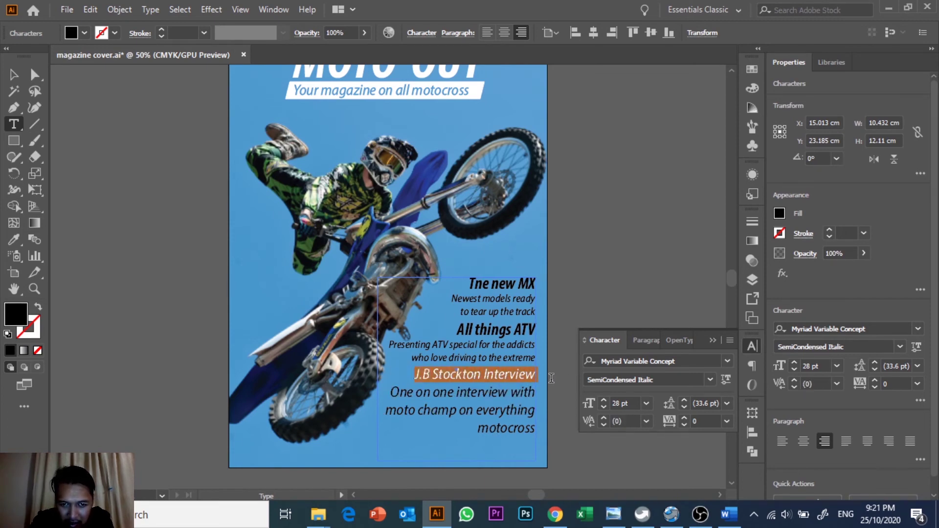
pyautogui.click(13, 239)
pyautogui.click(480, 328)
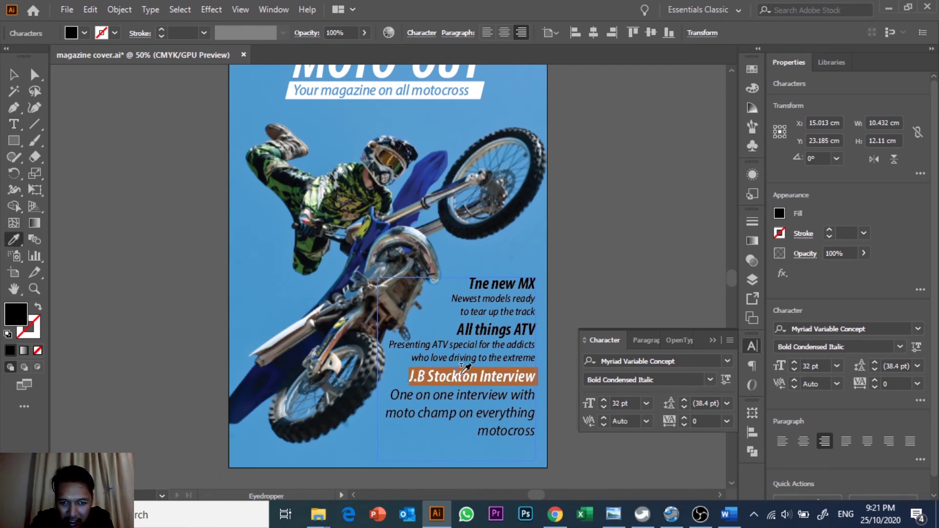
pyautogui.click(13, 75)
pyautogui.click(14, 124)
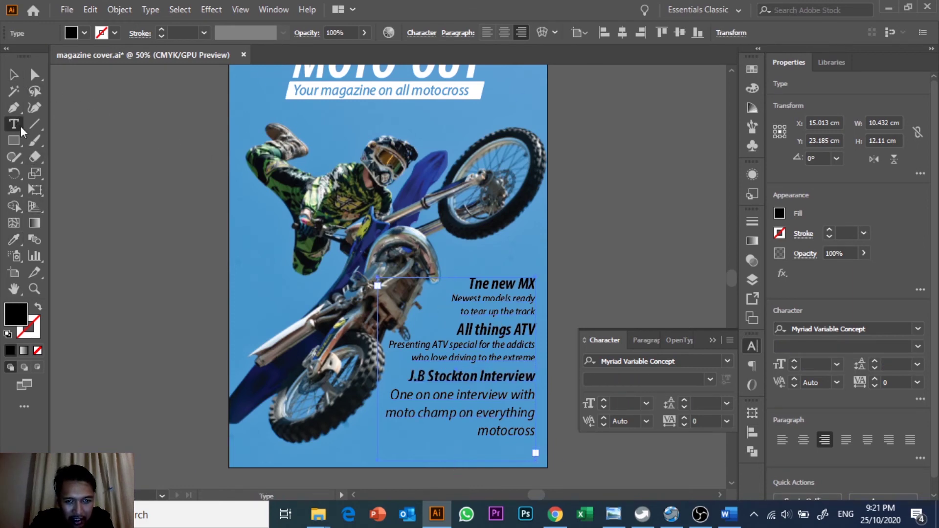
# - Give the interview description the small 'Presenting ATV' blurb style
pyautogui.click(401, 395)
pyautogui.moveTo(386, 395); pyautogui.dragTo(537, 431)
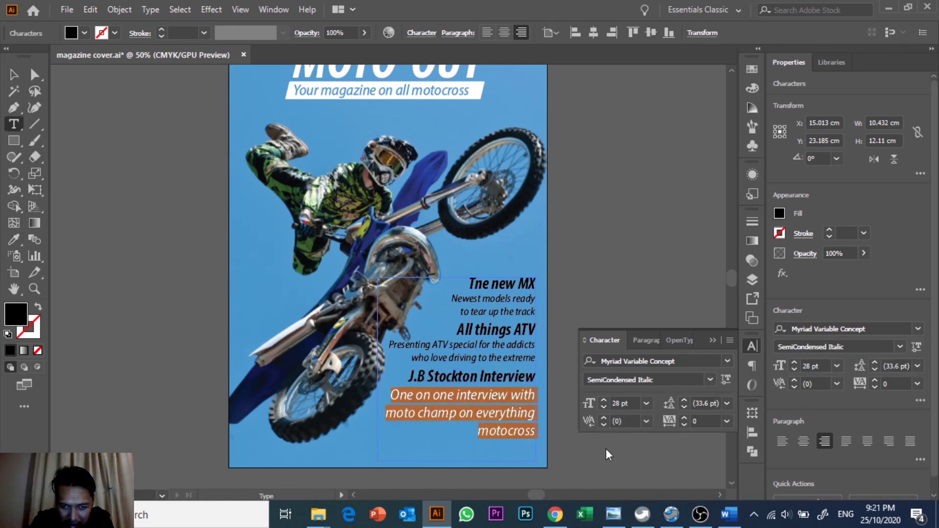
pyautogui.click(19, 239)
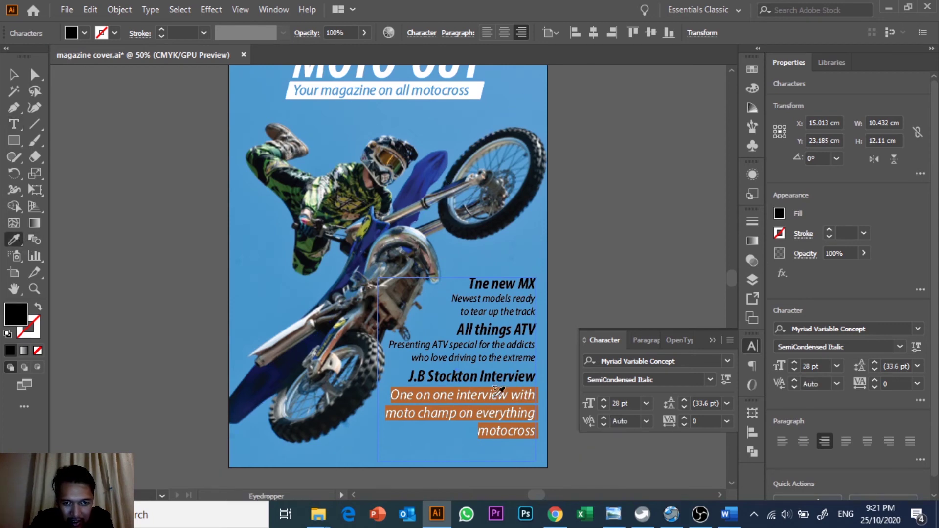
pyautogui.click(484, 356)
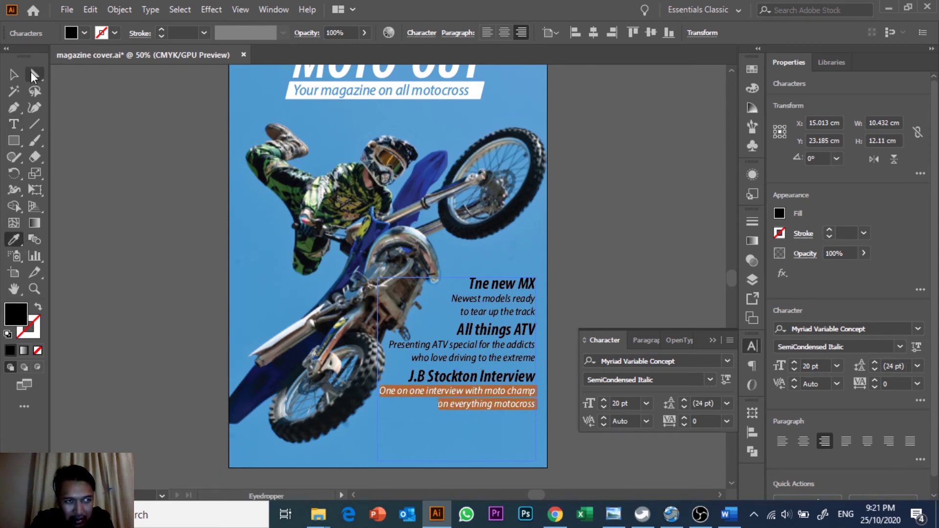
pyautogui.press('v')
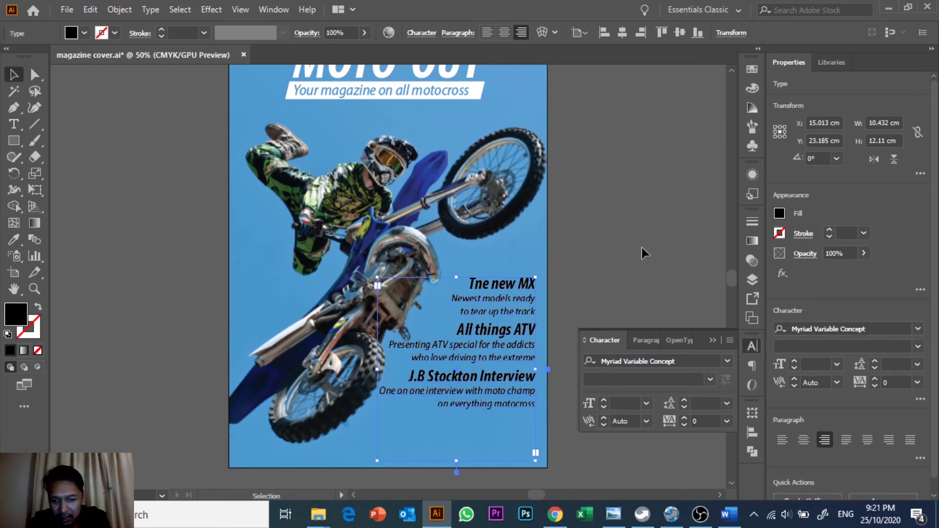
# - Shorten the highlights frame and set the 'All things ATV' heading leading to 48 pt
pyautogui.moveTo(458, 452); pyautogui.dragTo(457, 447)
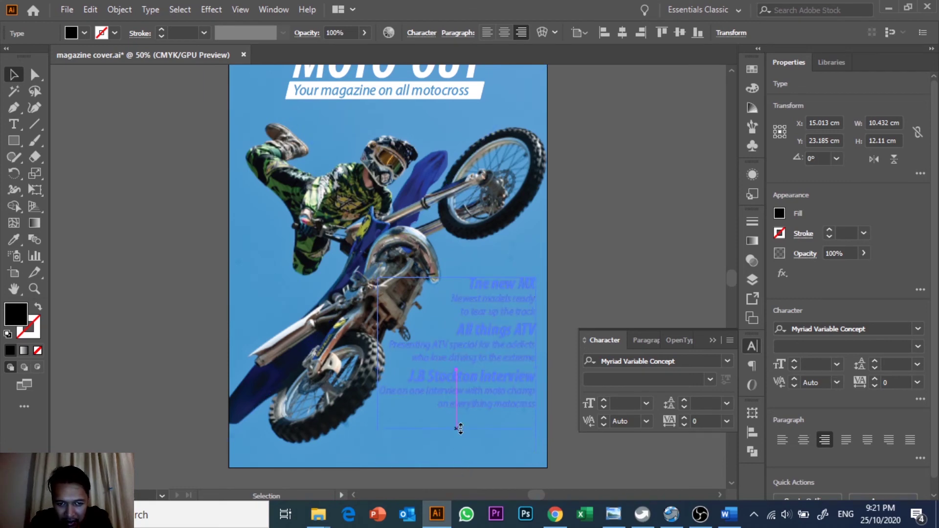
pyautogui.click(585, 291)
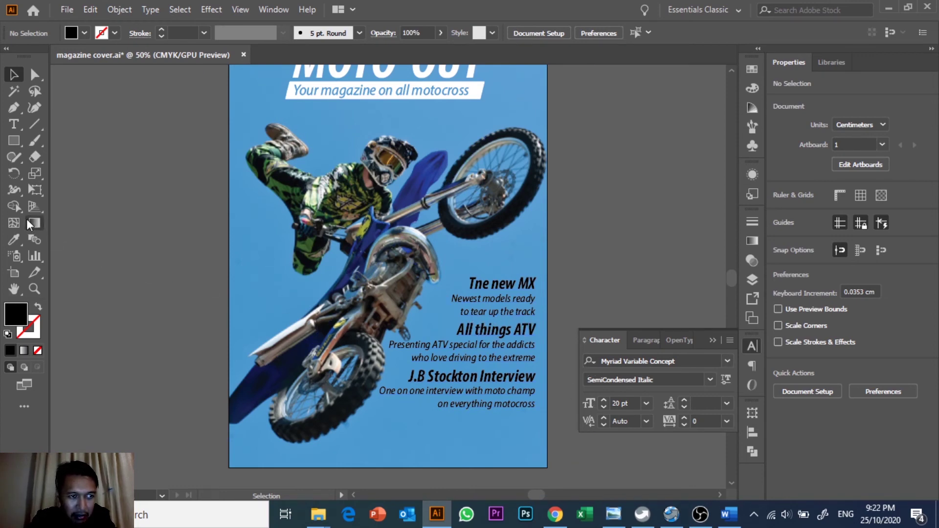
pyautogui.click(10, 126)
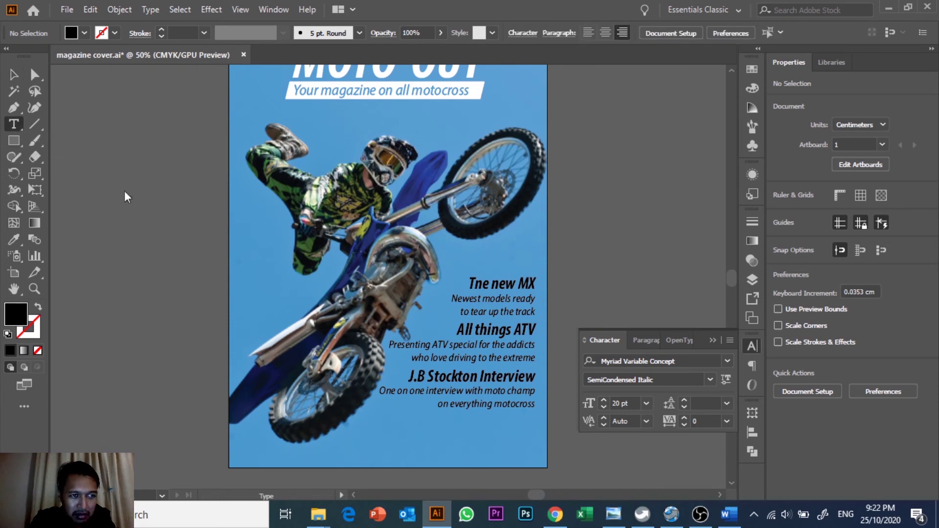
pyautogui.moveTo(459, 329); pyautogui.dragTo(538, 331)
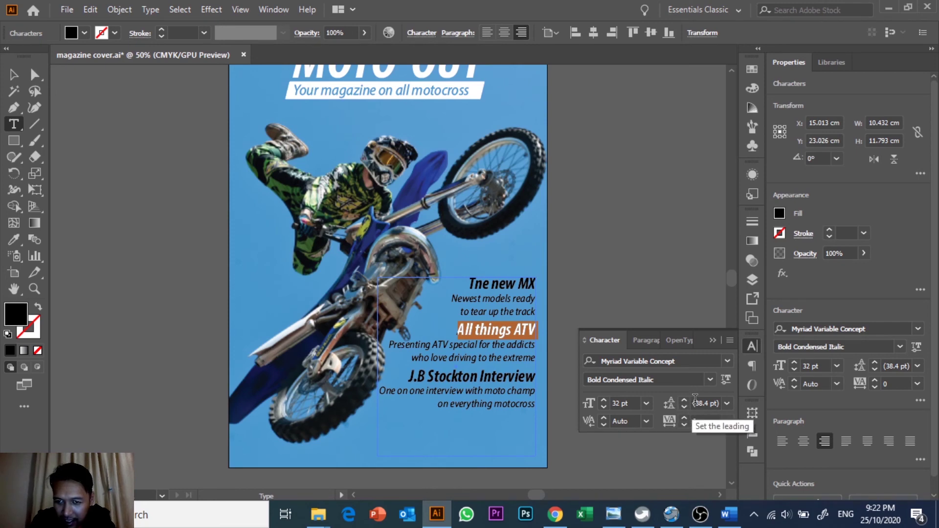
pyautogui.click(715, 401)
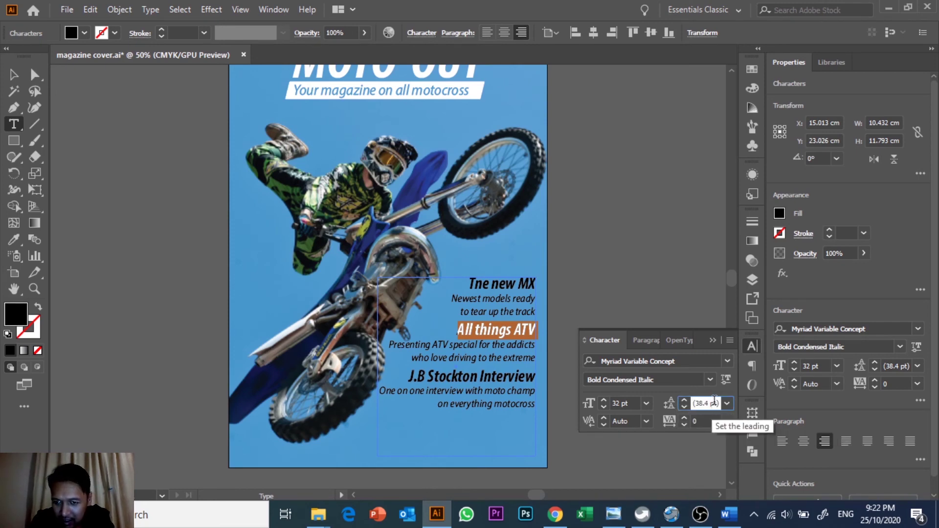
pyautogui.doubleClick(716, 403)
pyautogui.write('39')
pyautogui.press('Return')
pyautogui.write('48')
pyautogui.press('Return')
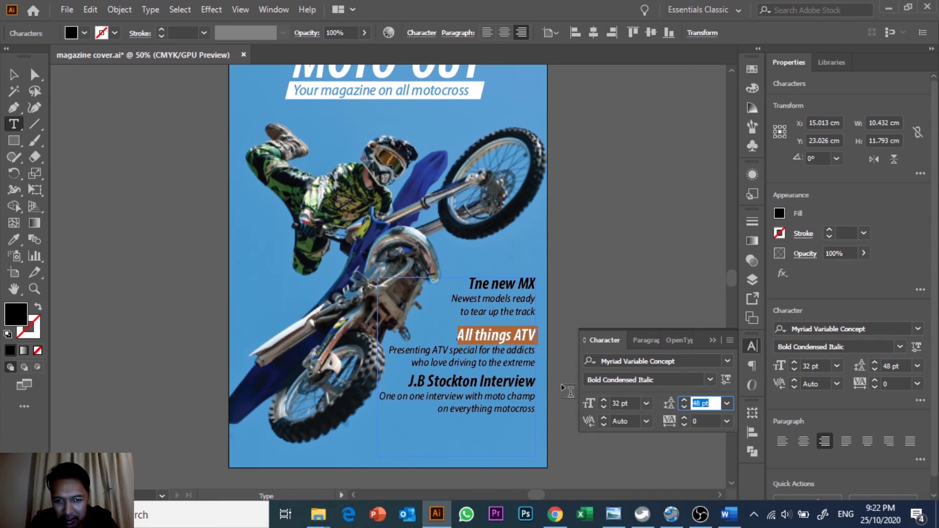
pyautogui.click(709, 403)
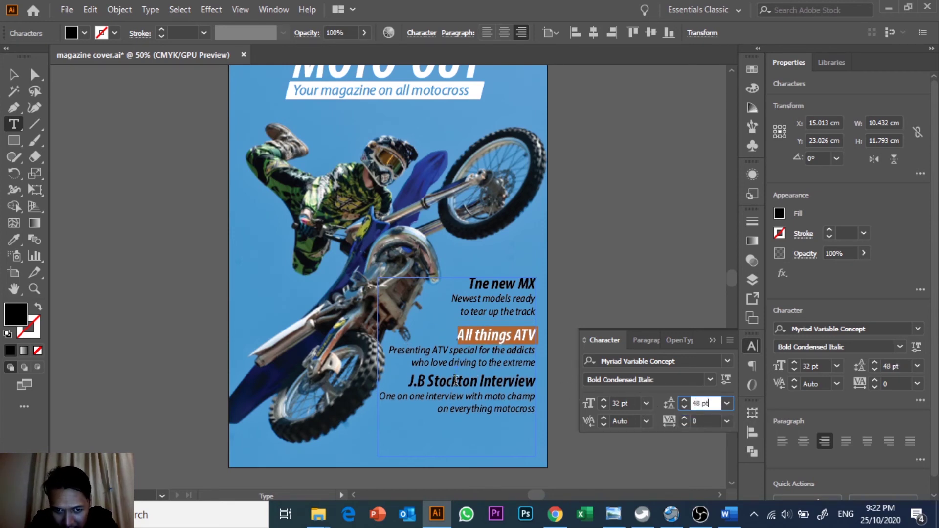
pyautogui.click(473, 336)
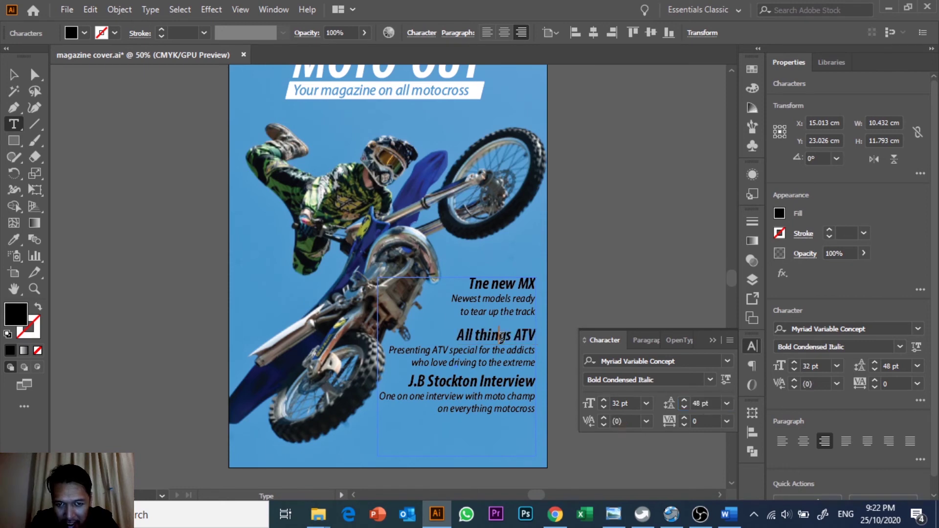
# - Copy the 48 pt leading onto 'J.B Stockton Interview' with the Eyedropper
pyautogui.moveTo(405, 381); pyautogui.dragTo(536, 385)
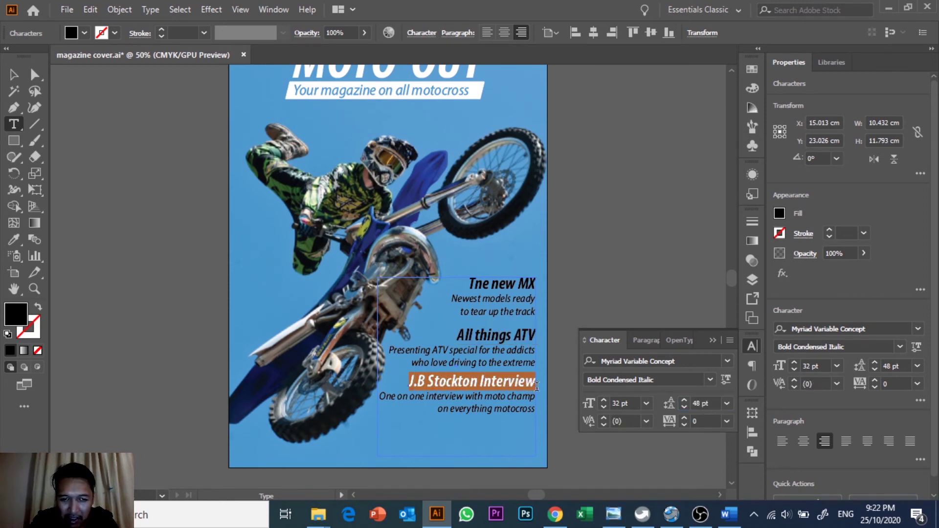
pyautogui.click(14, 246)
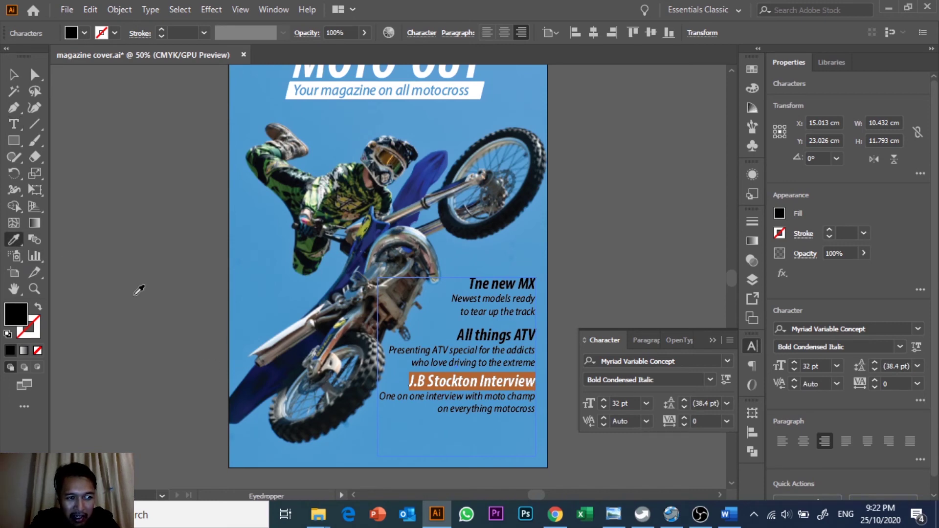
pyautogui.click(516, 336)
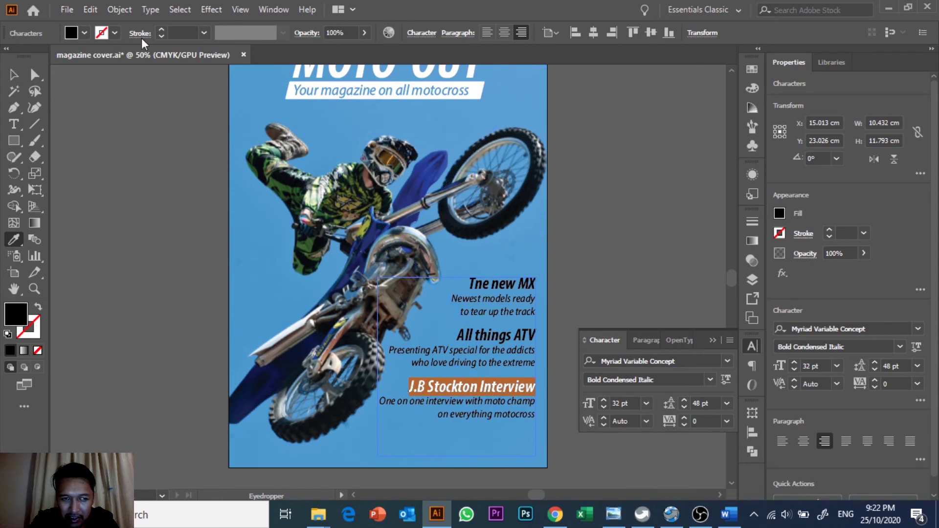
pyautogui.click(14, 74)
pyautogui.click(606, 230)
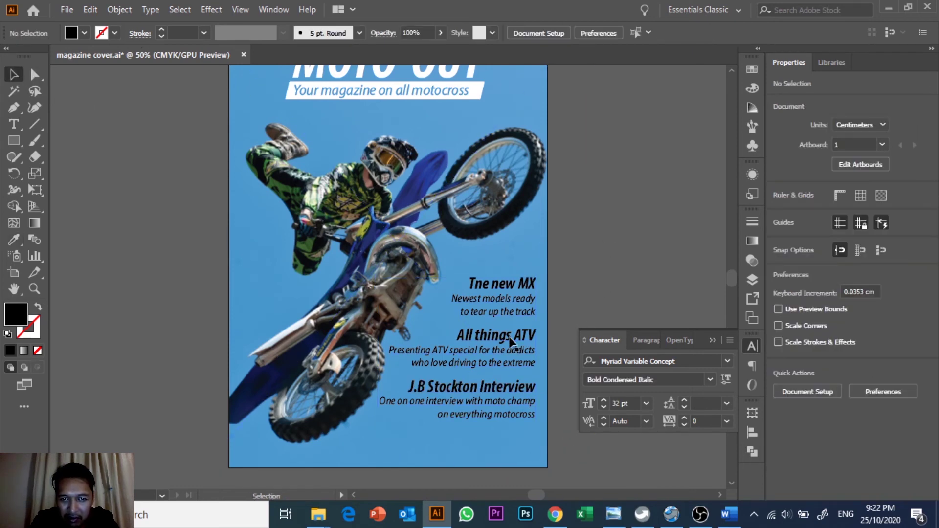
# - Nudge the highlights block down slightly and fill it white
pyautogui.click(525, 346)
pyautogui.press('Down')
pyautogui.press('Down')
pyautogui.press('Down')
pyautogui.press('Down')
pyautogui.click(84, 33)
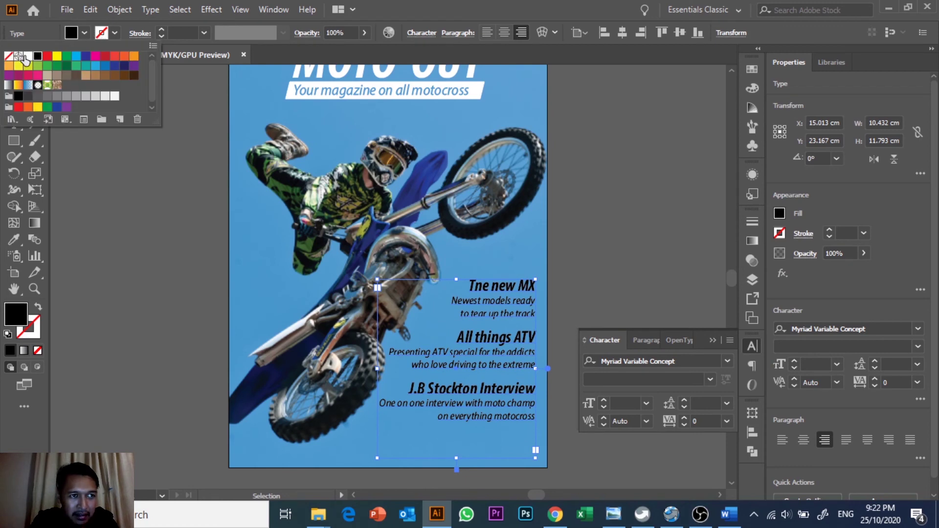
pyautogui.click(115, 96)
pyautogui.click(627, 268)
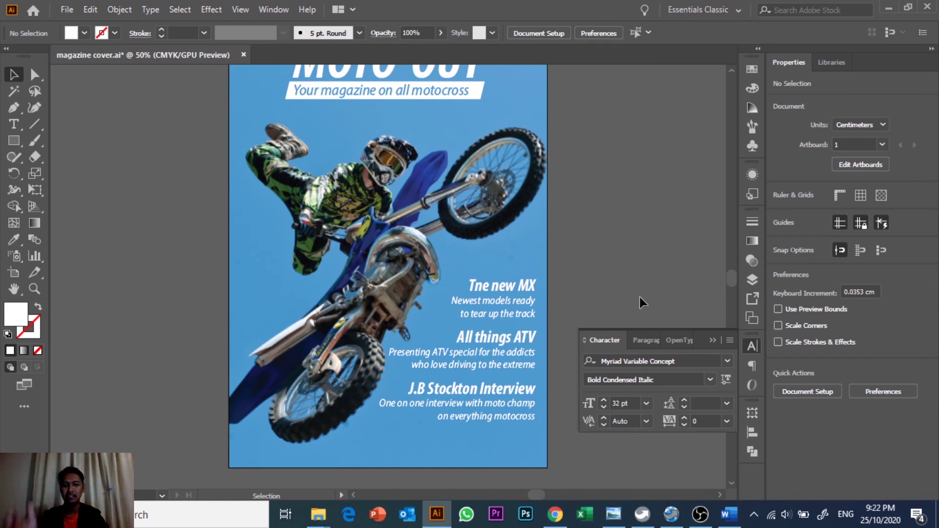
# - Select the 'Personalized Helmets up for grabs' line in the Word notes and return to Illustrator
pyautogui.click(727, 522)
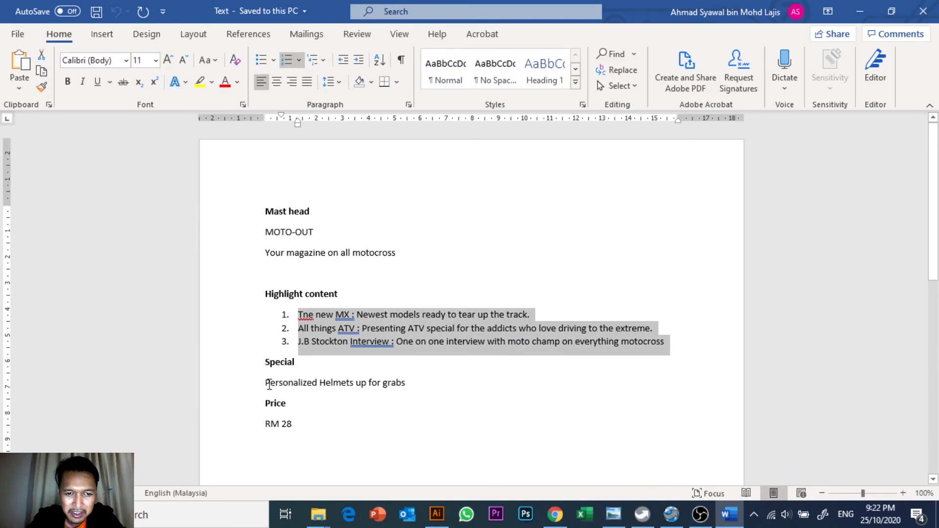
pyautogui.moveTo(265, 383); pyautogui.dragTo(435, 383)
pyautogui.hotkey('ctrl', 'c')
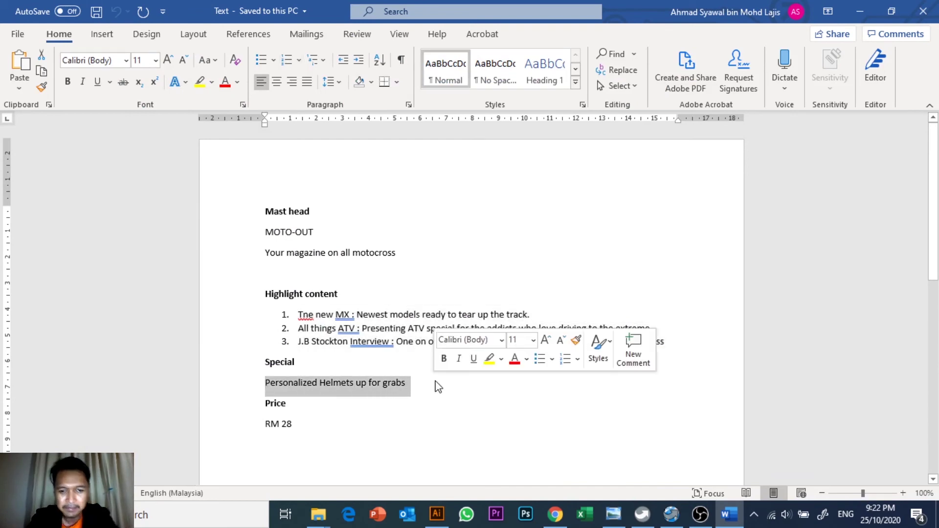
pyautogui.click(437, 514)
pyautogui.scroll(2, 188, 257)
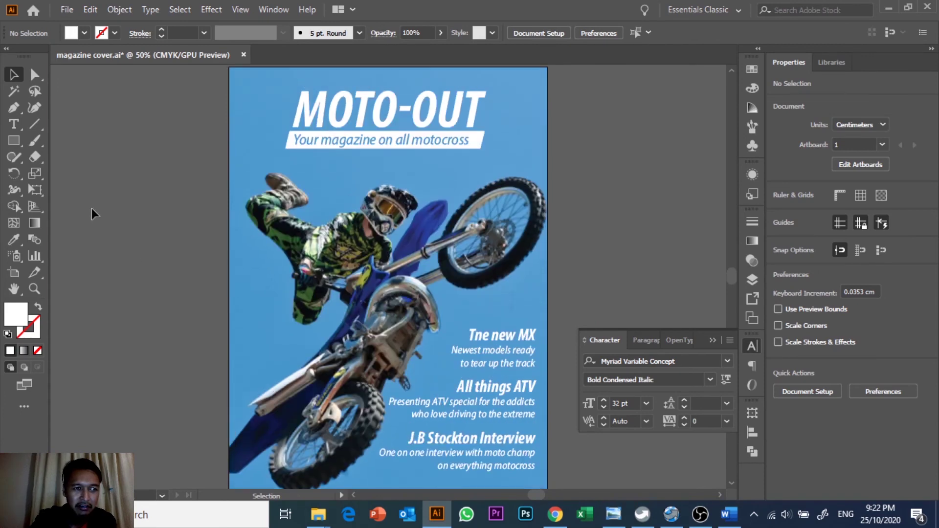
pyautogui.click(13, 124)
# - Paste 'Personalized Helmets up for grabs' as point text on the pasteboard, discarding a placeholder box
pyautogui.moveTo(101, 143); pyautogui.dragTo(201, 206)
pyautogui.click(23, 77)
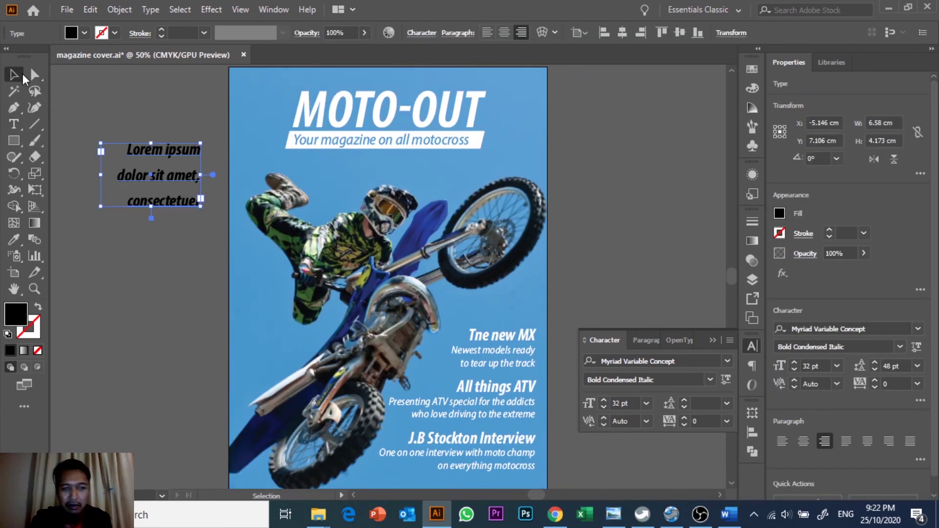
pyautogui.press('Delete')
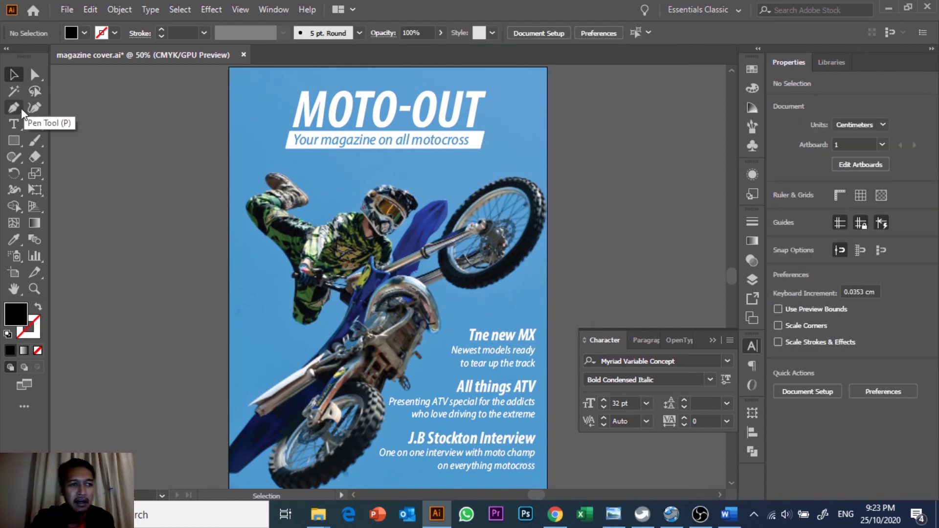
pyautogui.click(16, 124)
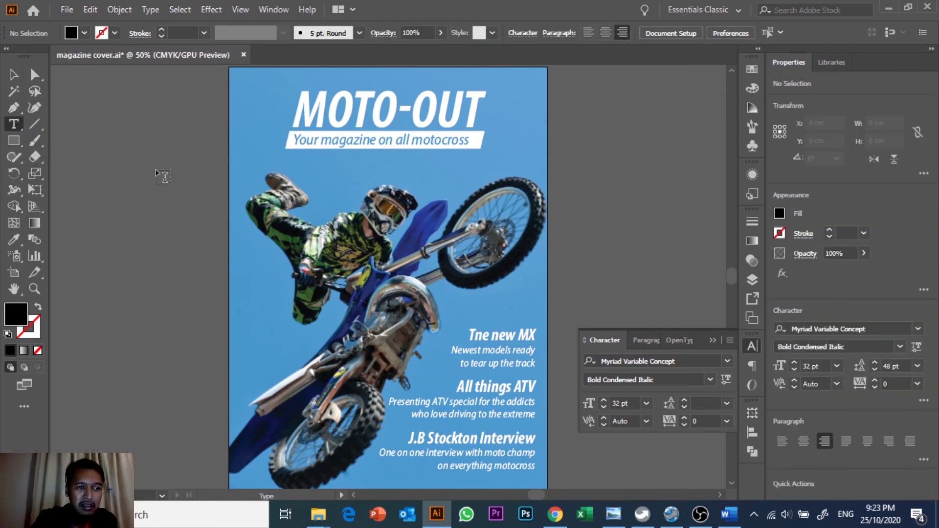
pyautogui.click(156, 172)
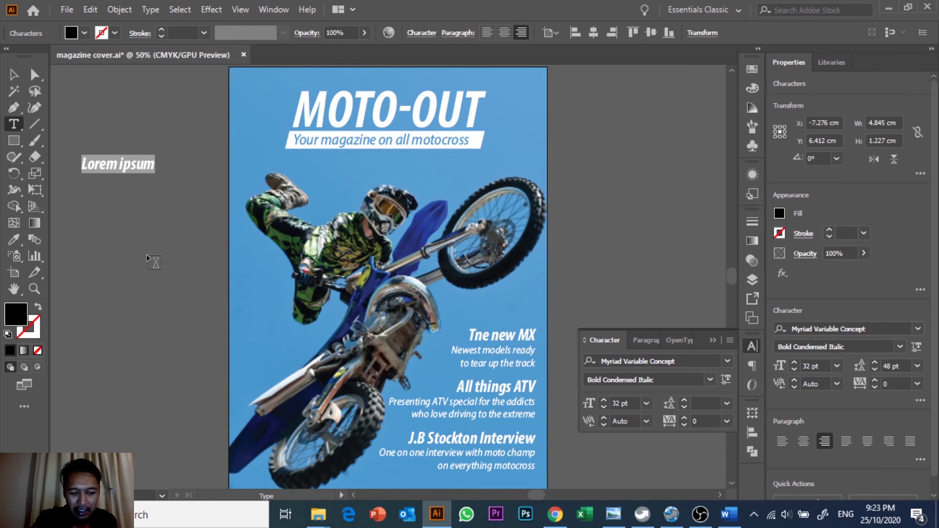
pyautogui.hotkey('ctrl', 'v')
# - Rotate the helmets line 90° so it reads vertically beside the cover
pyautogui.click(13, 74)
pyautogui.moveTo(139, 169); pyautogui.dragTo(344, 244)
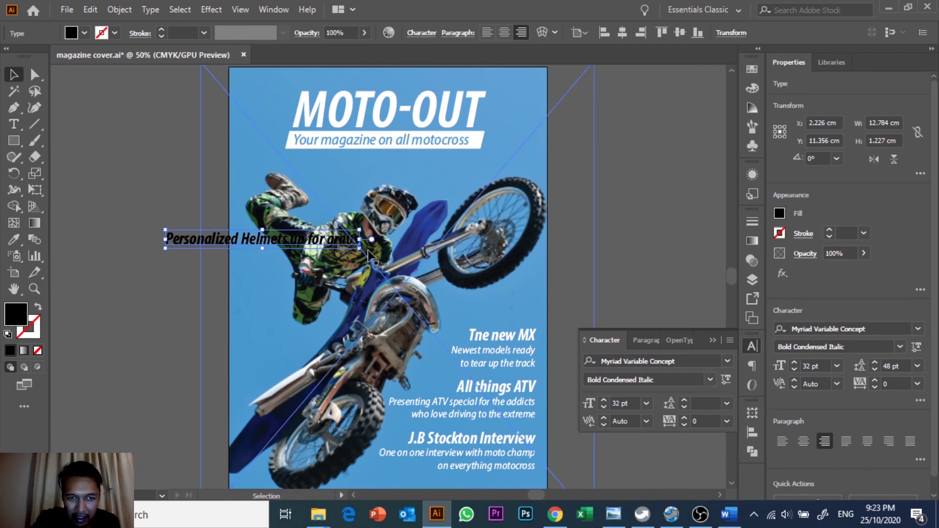
pyautogui.moveTo(191, 239); pyautogui.dragTo(101, 170)
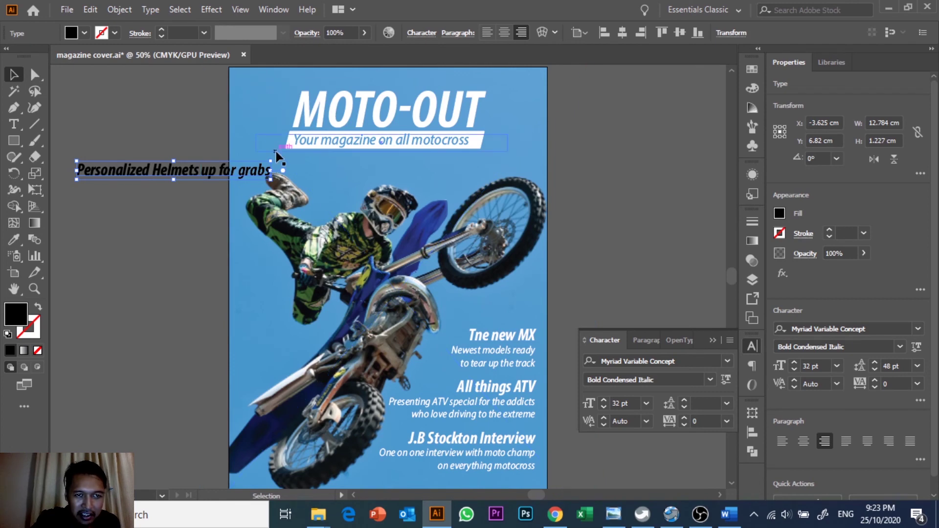
pyautogui.press('shift')
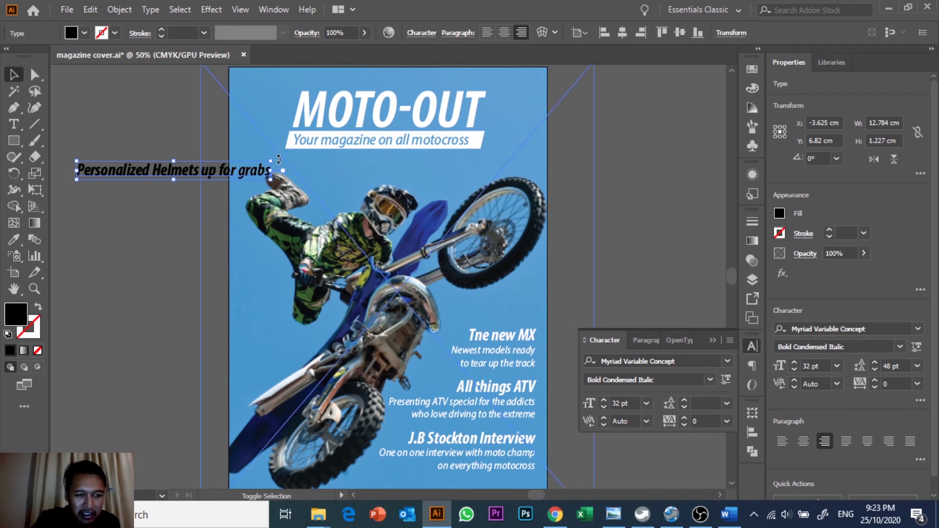
pyautogui.moveTo(278, 159); pyautogui.dragTo(162, 68)
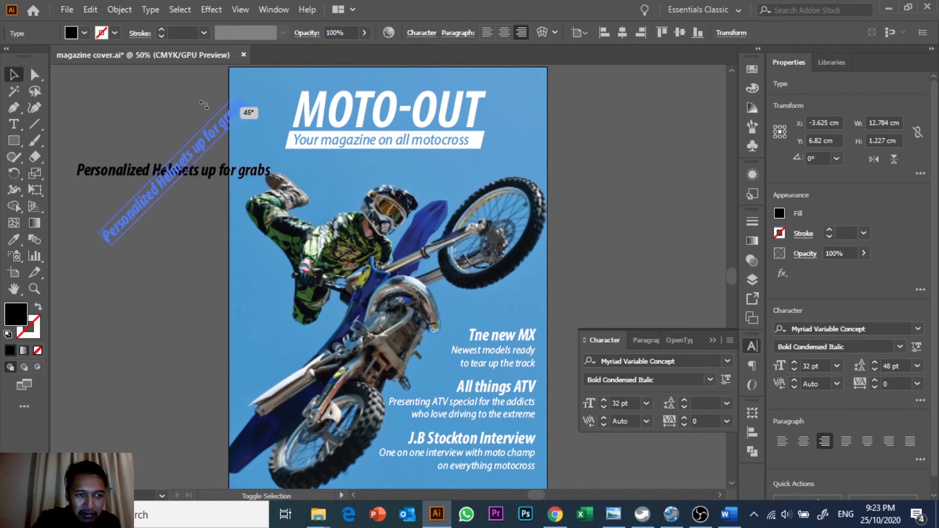
# - Move the vertical helmets line onto the cover's left side and fill it white
pyautogui.click(122, 194)
pyautogui.click(175, 171)
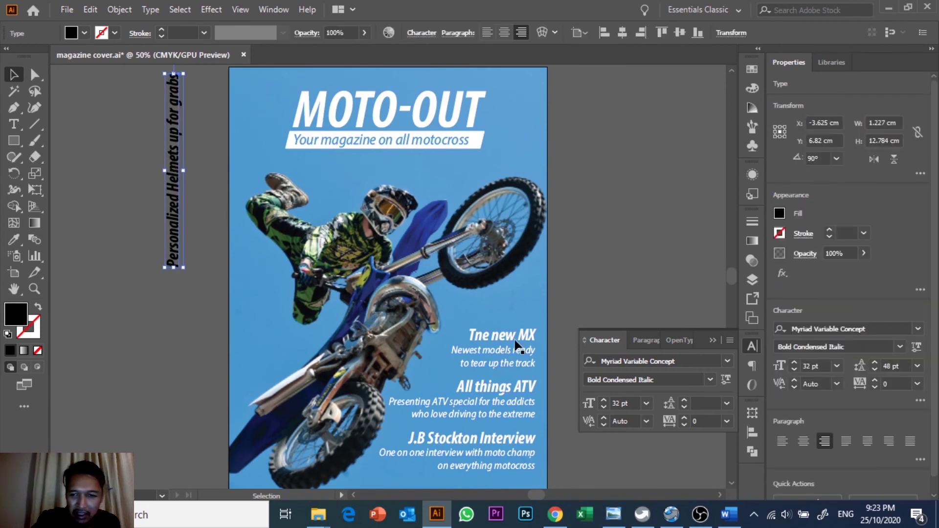
pyautogui.moveTo(175, 212)
pyautogui.mouseDown()
pyautogui.moveTo(247, 278)
pyautogui.moveTo(251, 351)
pyautogui.moveTo(249, 315)
pyautogui.mouseUp()
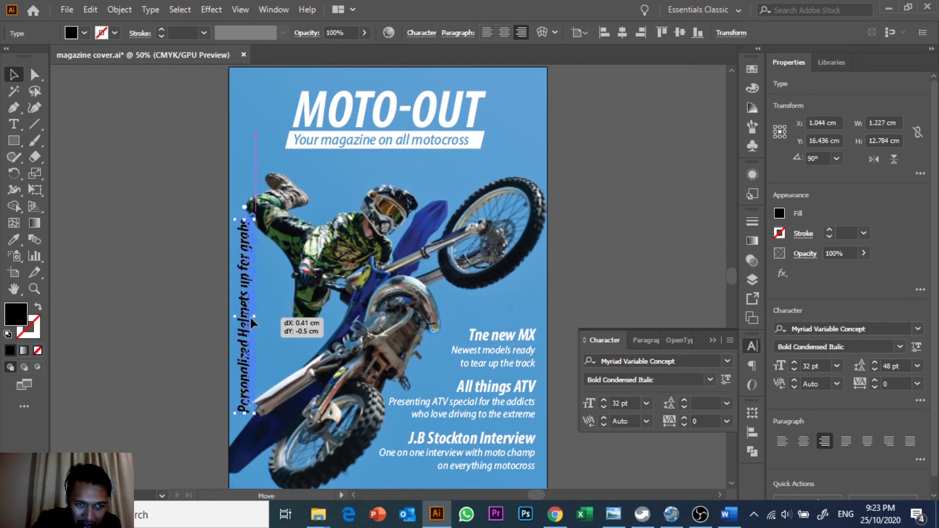
pyautogui.click(77, 31)
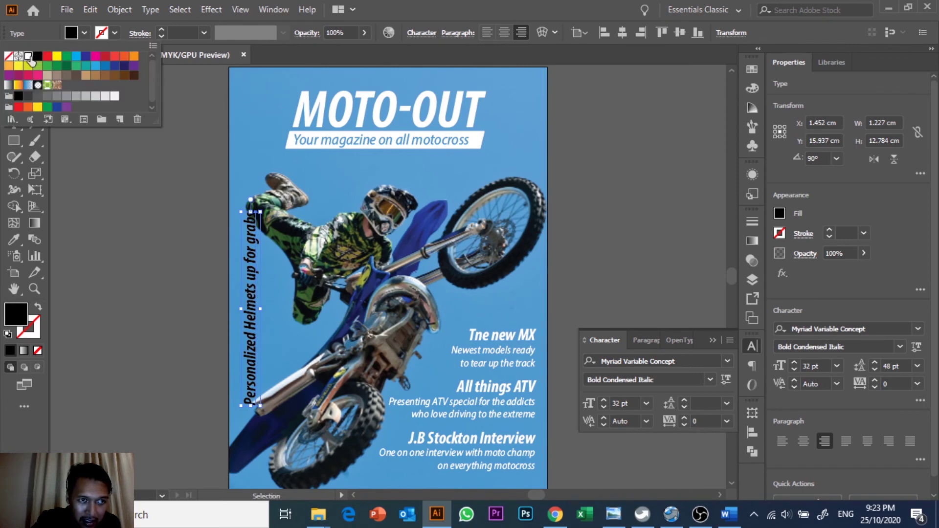
pyautogui.click(31, 57)
pyautogui.click(126, 227)
pyautogui.moveTo(256, 322); pyautogui.dragTo(260, 297)
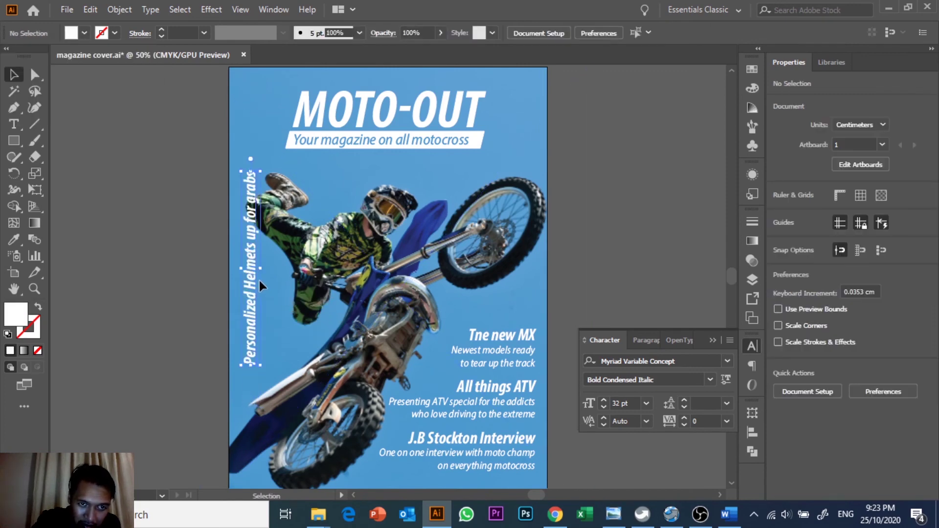
pyautogui.click(184, 280)
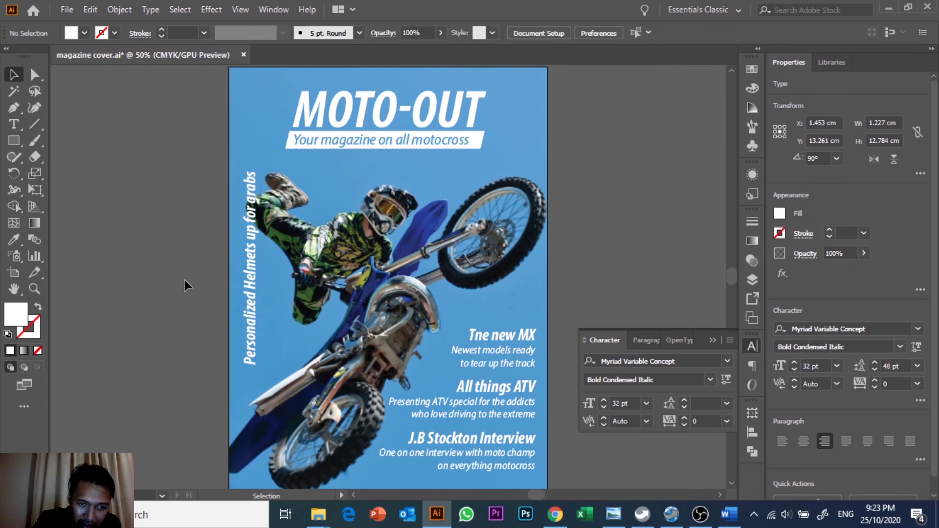
# - Fine-tune the vertical helmets text's position along the left edge beside the rider
pyautogui.scroll(-3, 184, 280)
pyautogui.scroll(3, 184, 279)
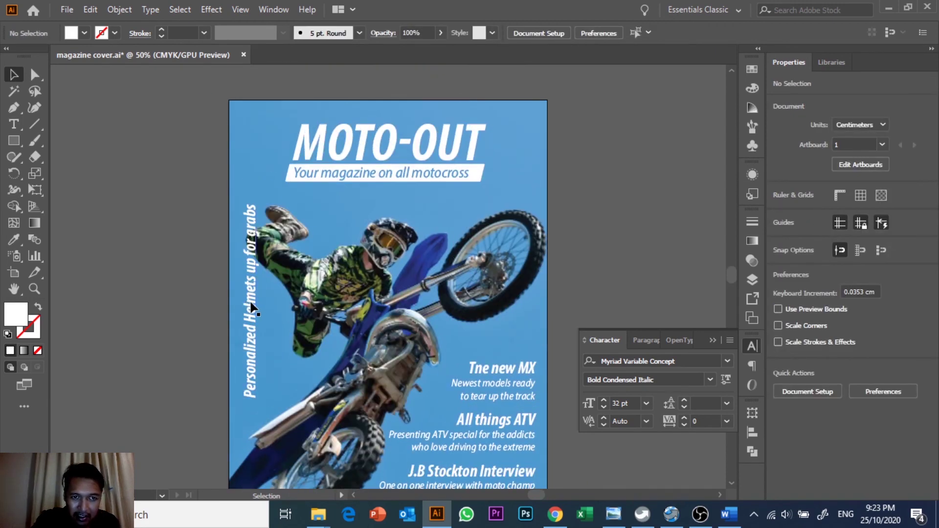
pyautogui.click(250, 301)
pyautogui.moveTo(250, 304); pyautogui.dragTo(251, 319)
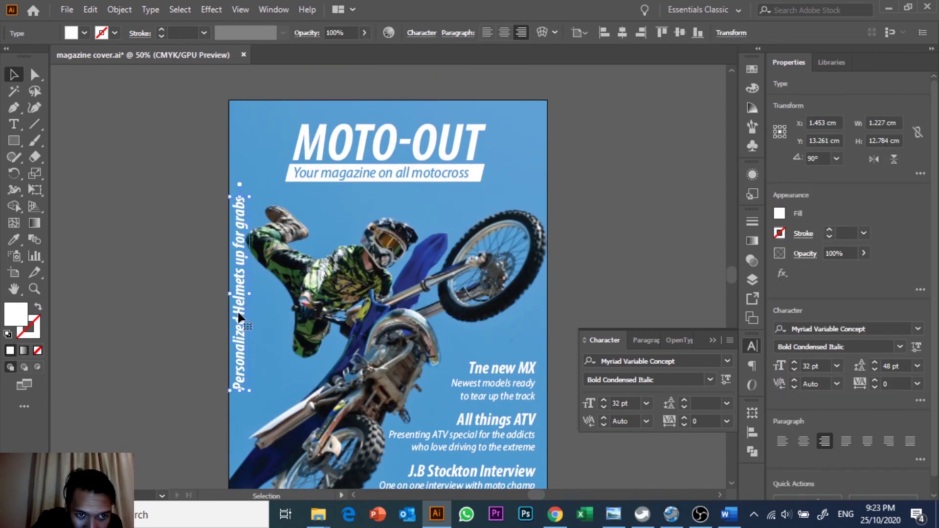
pyautogui.moveTo(250, 319); pyautogui.dragTo(258, 322)
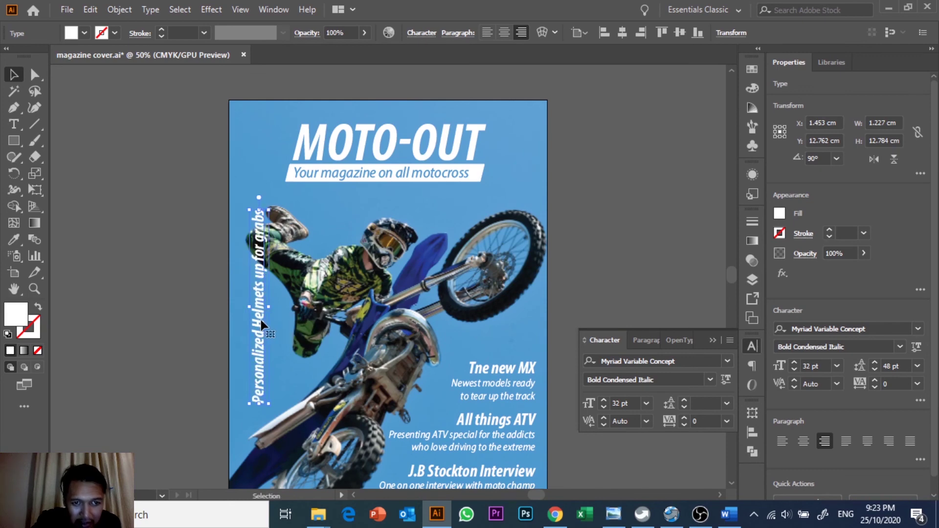
pyautogui.press('Left')
pyautogui.press('Left')
pyautogui.press('Left')
pyautogui.press('Left')
pyautogui.press('Left')
pyautogui.press('Left')
pyautogui.press('Left')
pyautogui.press('Left')
pyautogui.press('Left')
pyautogui.press('Down')
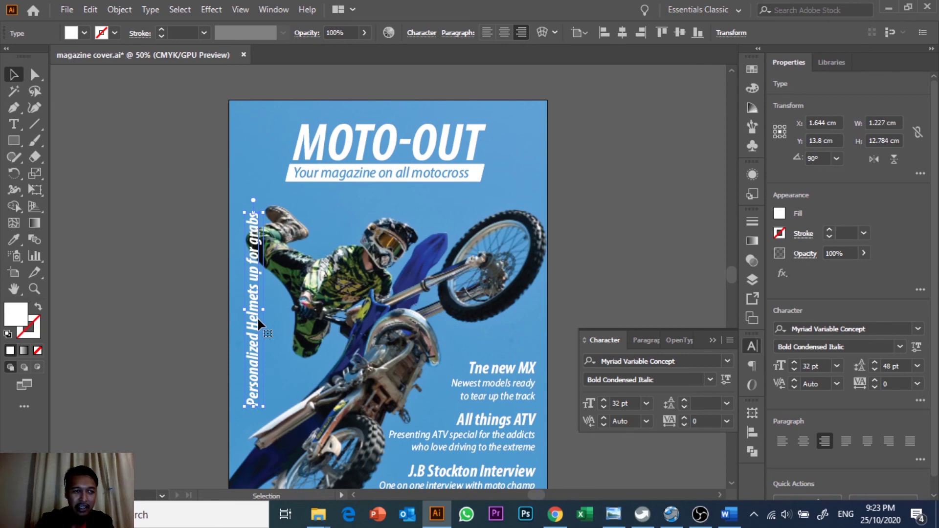
pyautogui.click(172, 302)
# - Select the price 'RM 28' in the Word notes and return to Illustrator
pyautogui.scroll(-2, 172, 302)
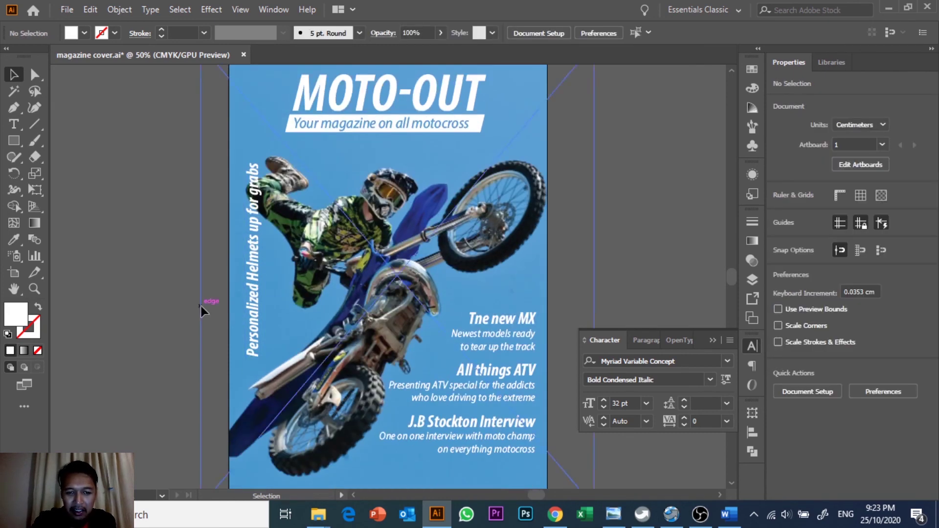
pyautogui.scroll(-2, 144, 289)
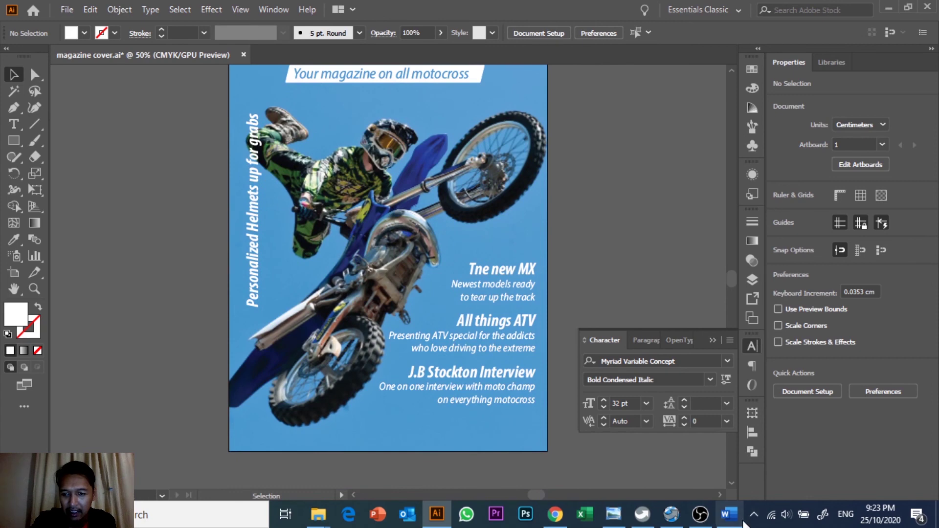
pyautogui.click(728, 515)
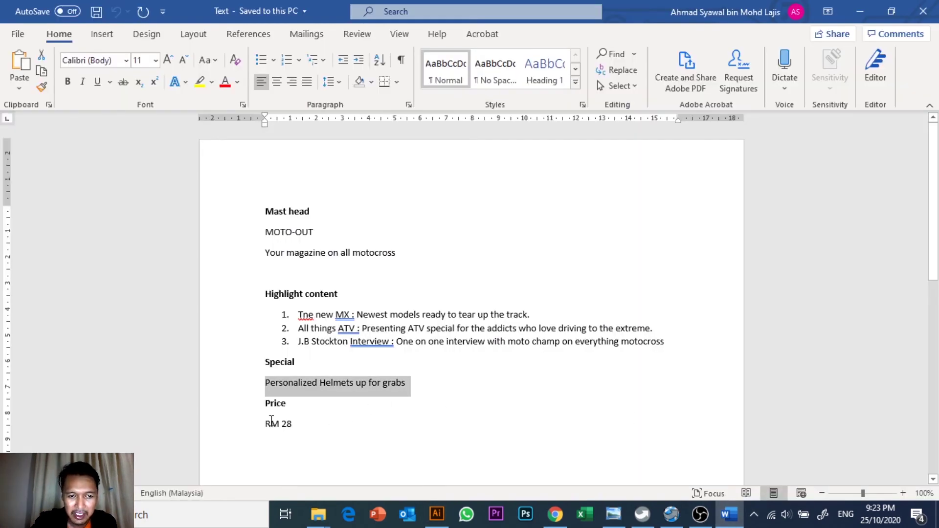
pyautogui.moveTo(265, 423); pyautogui.dragTo(308, 423)
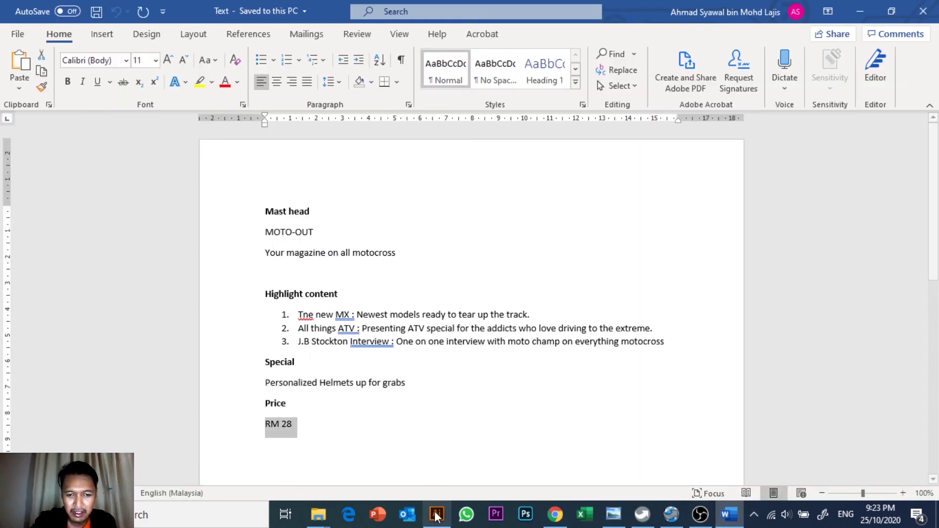
pyautogui.click(436, 515)
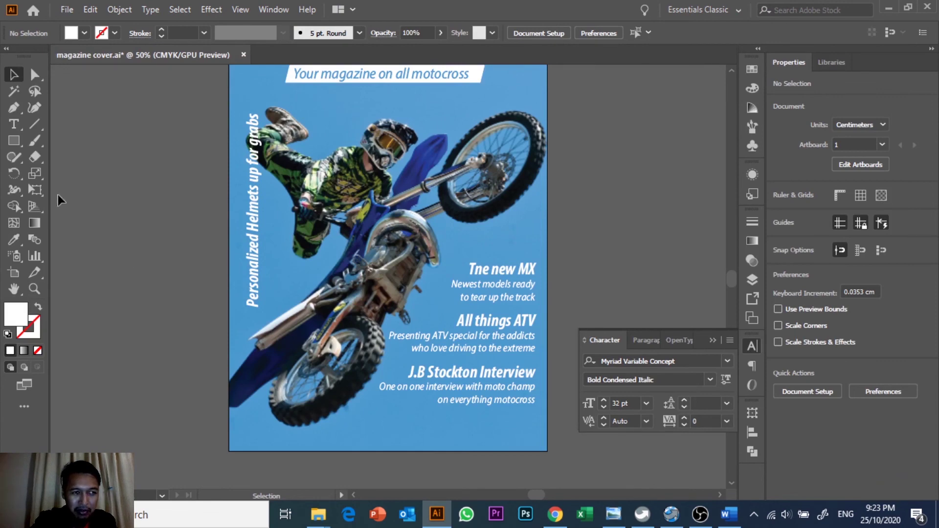
# - Add the price text 'RM 28' and move it into the cover's bottom-left corner
pyautogui.click(11, 127)
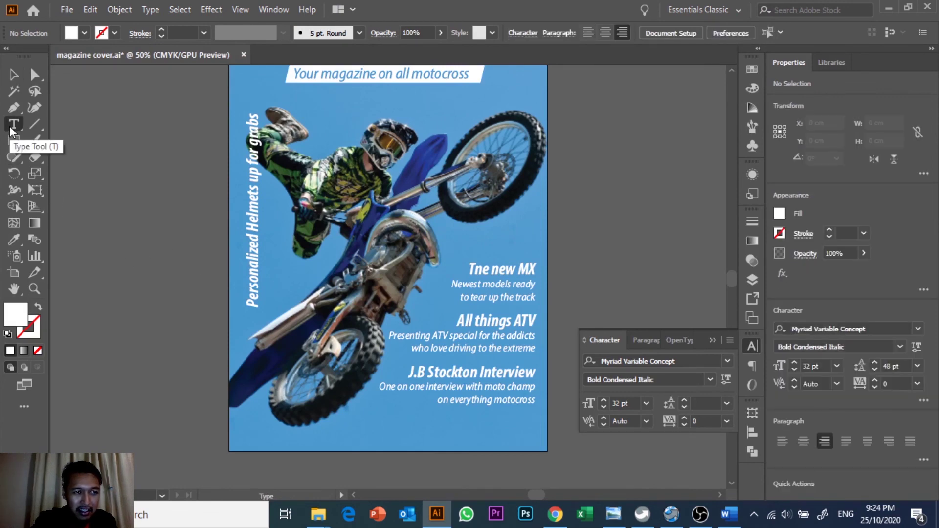
pyautogui.click(173, 420)
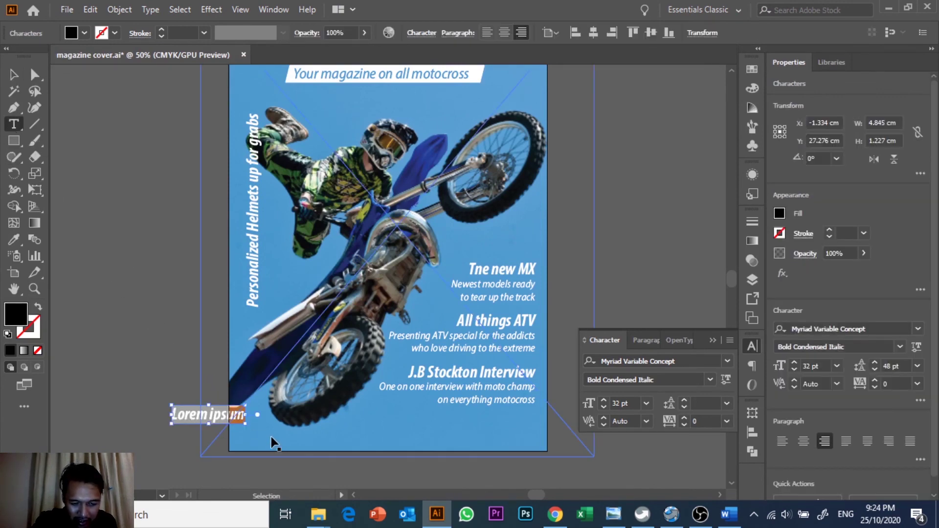
pyautogui.write('RM 28')
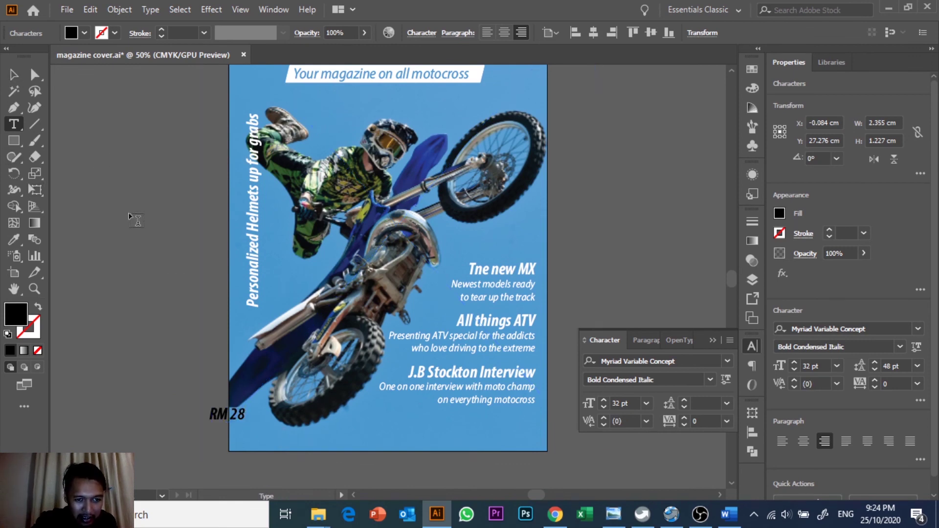
pyautogui.click(14, 74)
pyautogui.moveTo(231, 413)
pyautogui.mouseDown()
pyautogui.moveTo(277, 438)
pyautogui.moveTo(272, 429)
pyautogui.mouseUp()
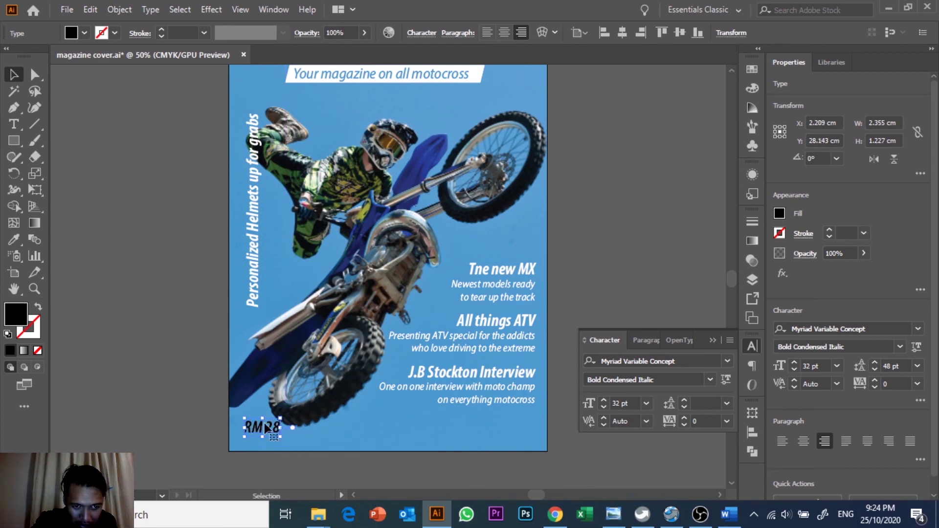
pyautogui.click(189, 405)
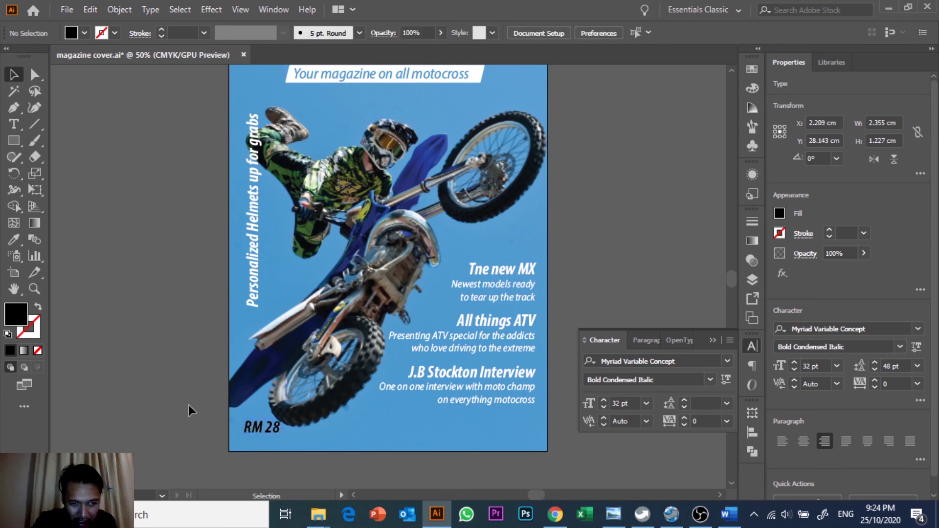
# - Select the letters RM inside the RM 28 price text for editing
pyautogui.doubleClick(259, 431)
pyautogui.moveTo(263, 428); pyautogui.dragTo(244, 428)
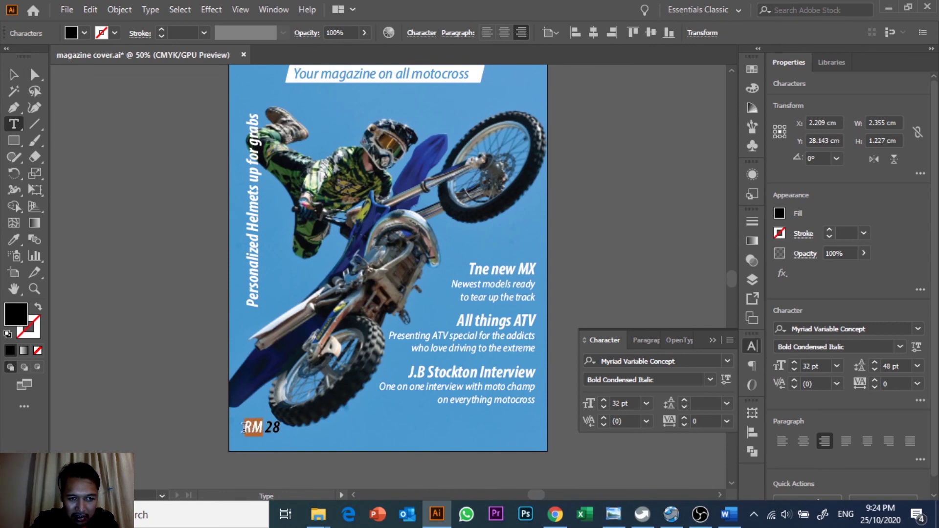
pyautogui.click(254, 427)
# - Make the letters RM a superscript using the Character panel options
pyautogui.doubleClick(260, 427)
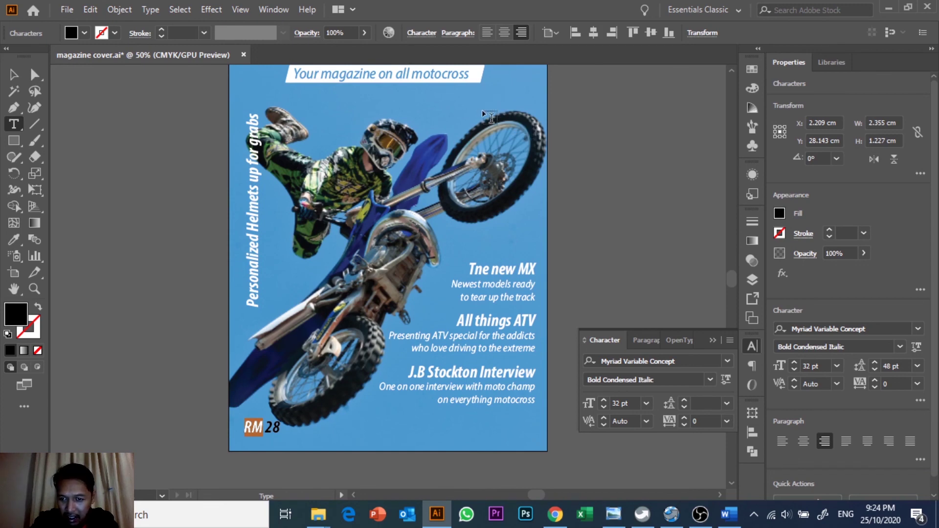
pyautogui.click(430, 33)
pyautogui.click(347, 177)
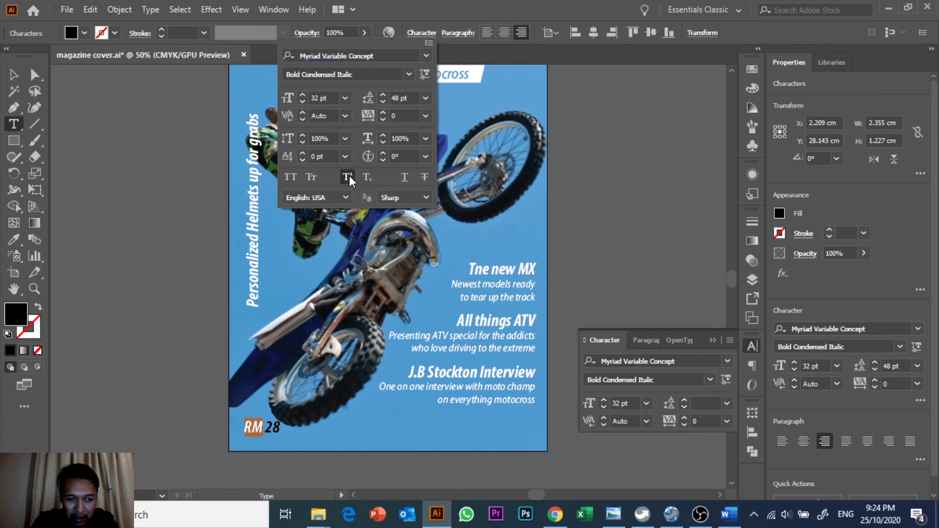
pyautogui.click(264, 419)
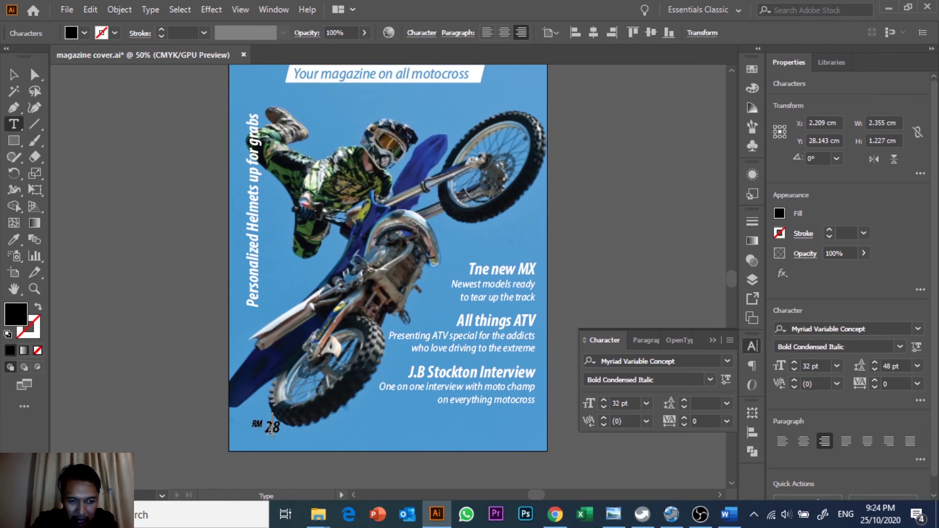
# - Enlarge the whole RM 28 price text to 44 pt
pyautogui.moveTo(281, 432); pyautogui.dragTo(251, 430)
pyautogui.click(260, 436)
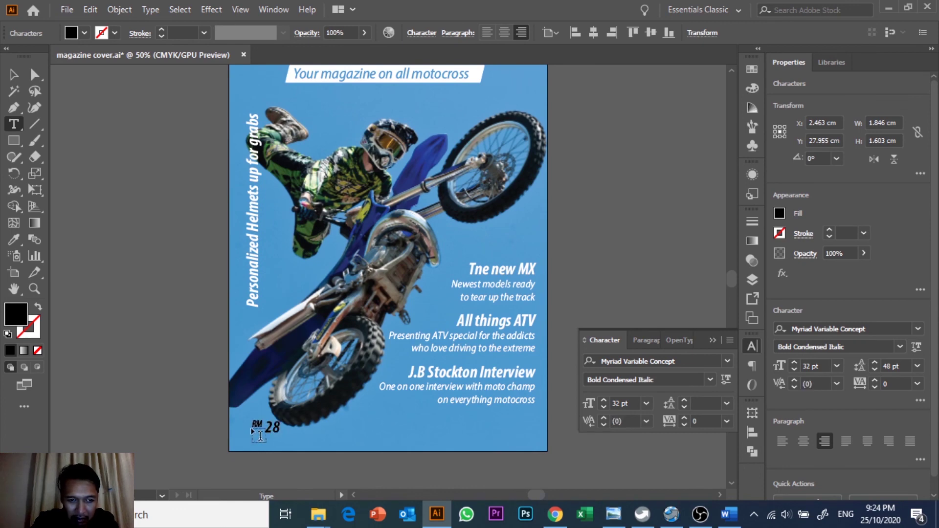
pyautogui.click(265, 427)
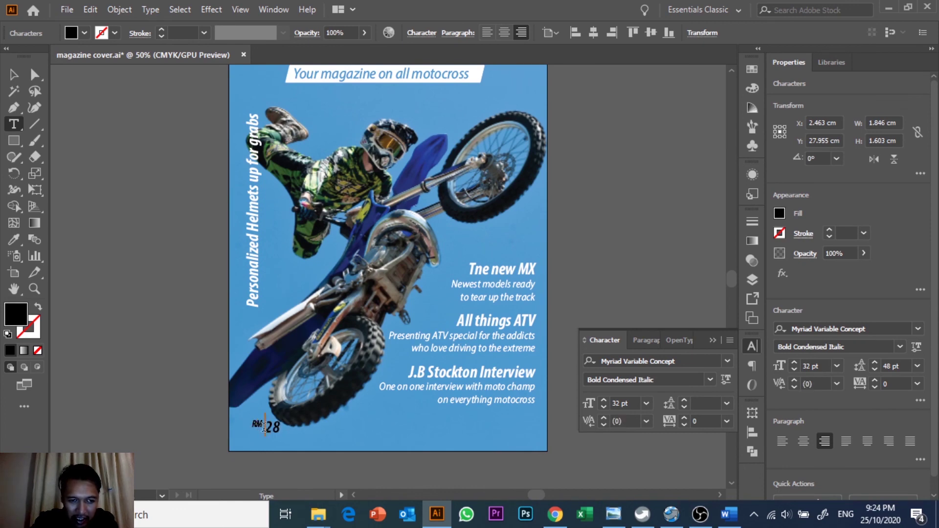
pyautogui.moveTo(254, 423); pyautogui.dragTo(281, 428)
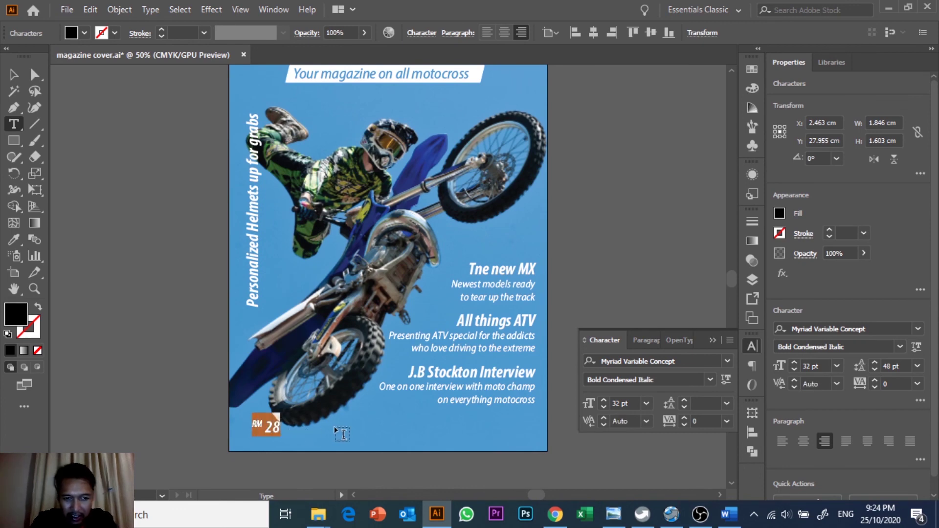
pyautogui.click(636, 403)
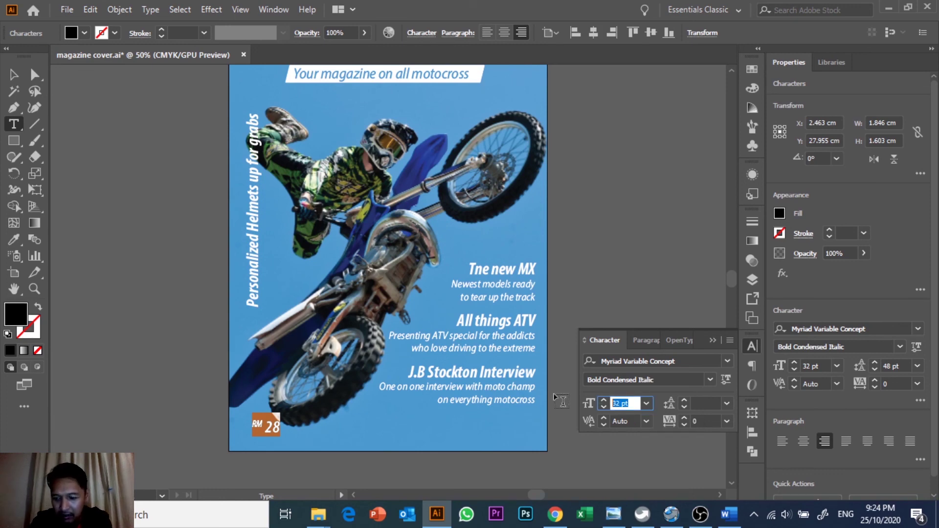
pyautogui.press('Up')
pyautogui.press('Up')
pyautogui.press('Up')
pyautogui.press('Up')
pyautogui.press('Up')
pyautogui.press('Up')
pyautogui.press('Up')
pyautogui.press('Up')
pyautogui.press('Up')
# - Nudge the price slightly left and down into the corner
pyautogui.click(13, 74)
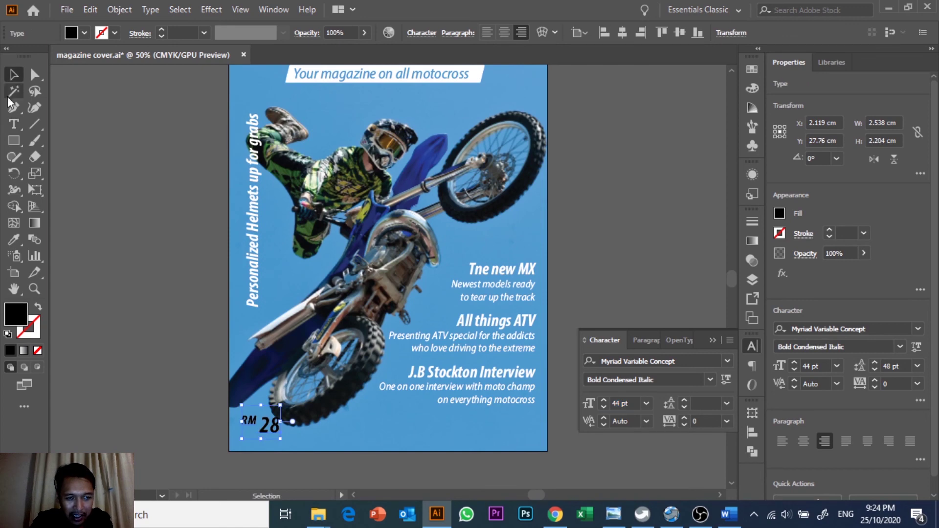
pyautogui.press('Right')
pyautogui.press('Right')
pyautogui.press('Right')
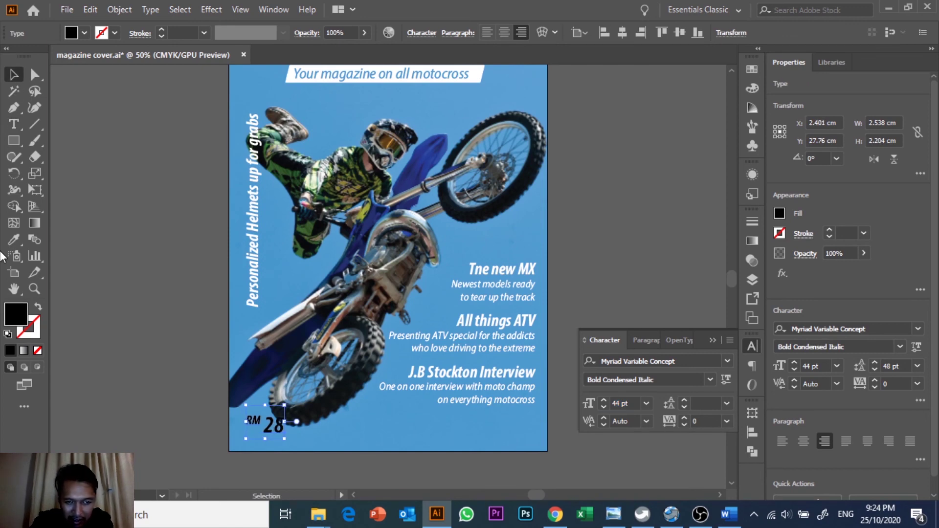
pyautogui.press('Left')
pyautogui.press('Down')
pyautogui.press('Down')
pyautogui.press('Down')
pyautogui.press('Down')
pyautogui.press('Left')
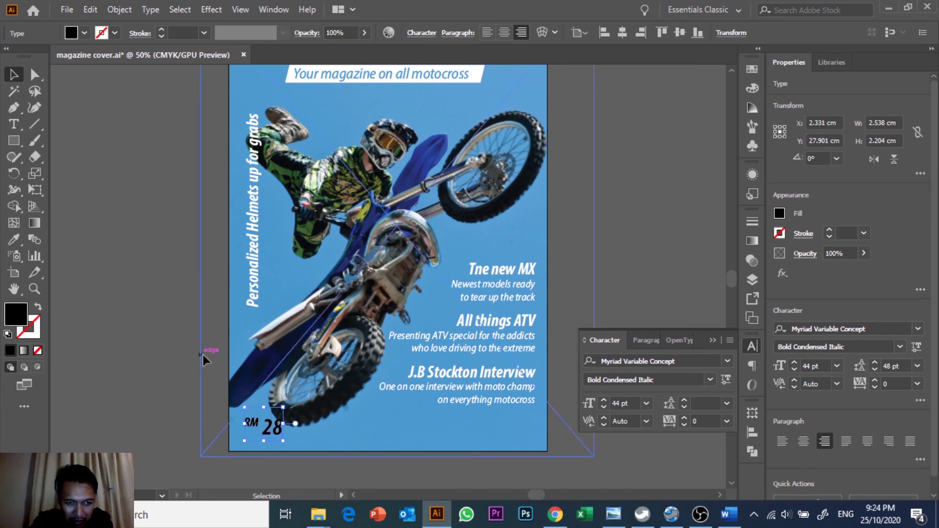
# - Fill the RM 28 price text with white
pyautogui.click(84, 32)
pyautogui.click(27, 52)
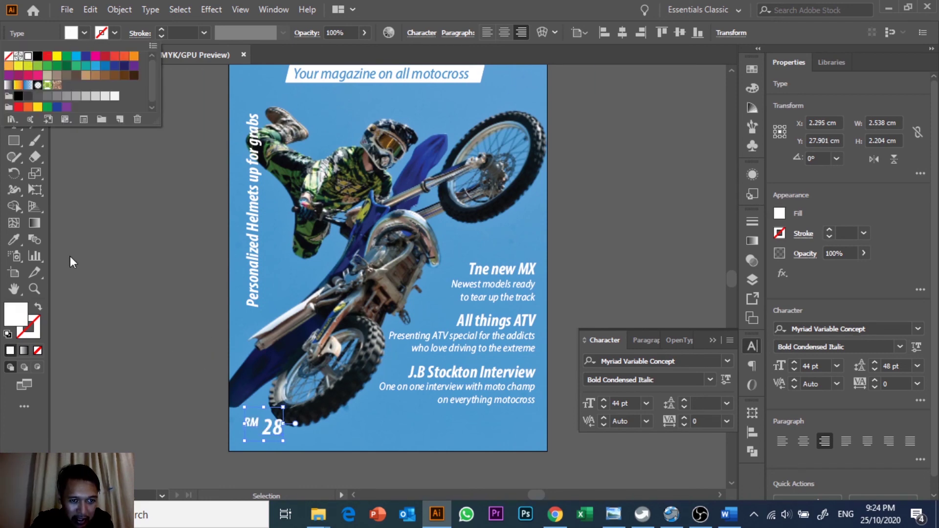
pyautogui.press('Escape')
pyautogui.click(78, 313)
pyautogui.scroll(2, 148, 365)
pyautogui.scroll(2, 148, 365)
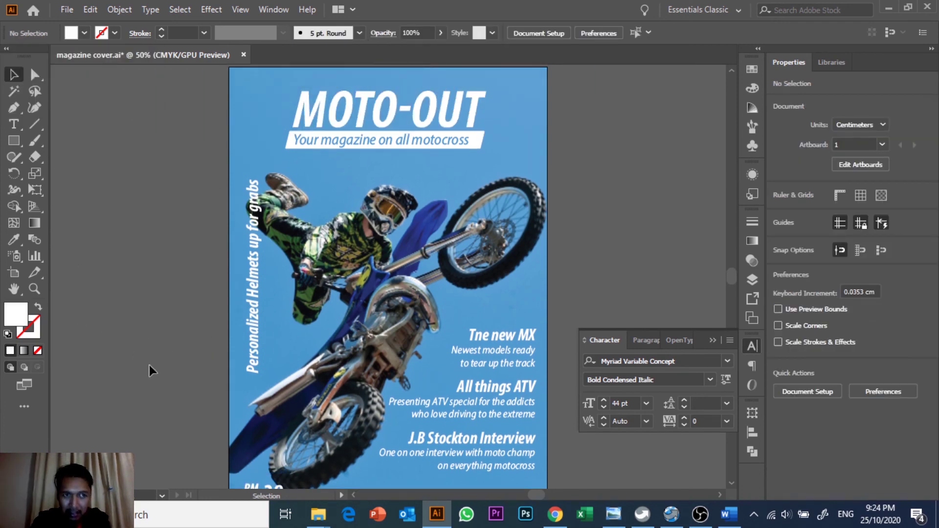
pyautogui.hotkey('ctrl', '0')
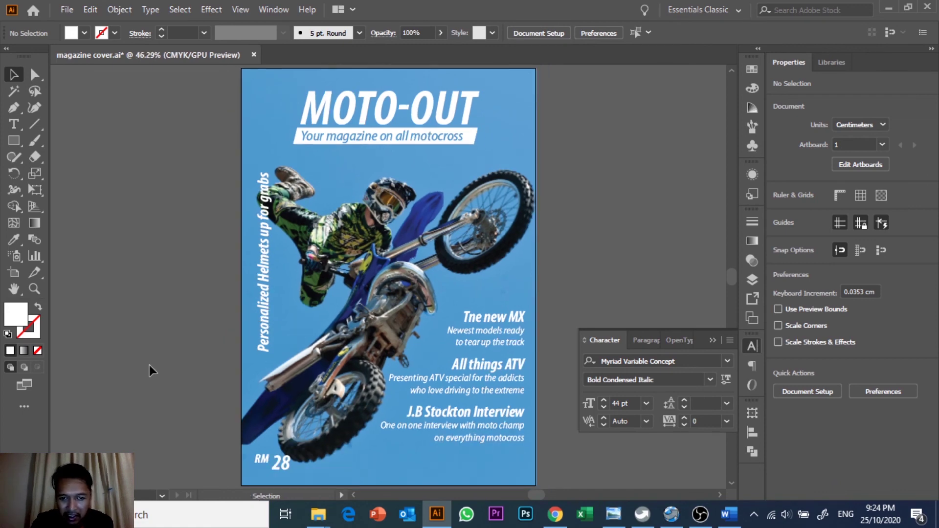
pyautogui.click(514, 412)
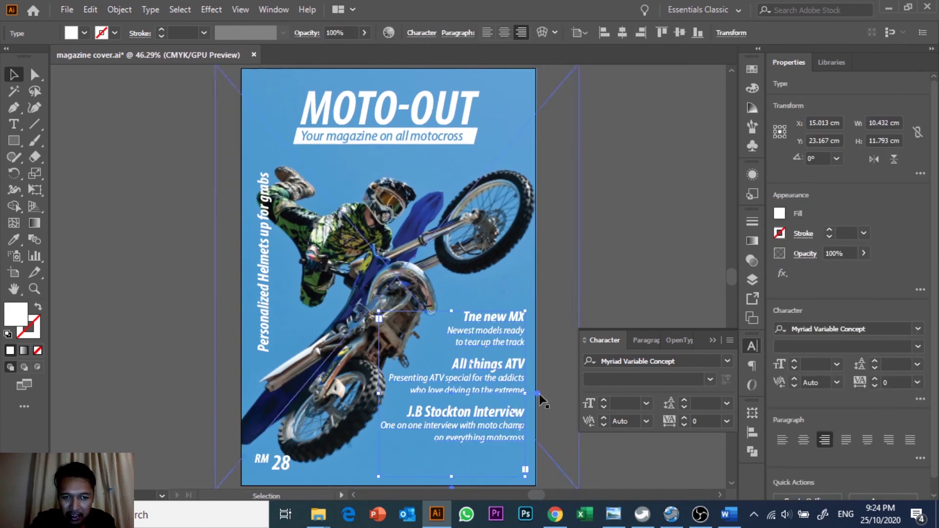
pyautogui.click(572, 275)
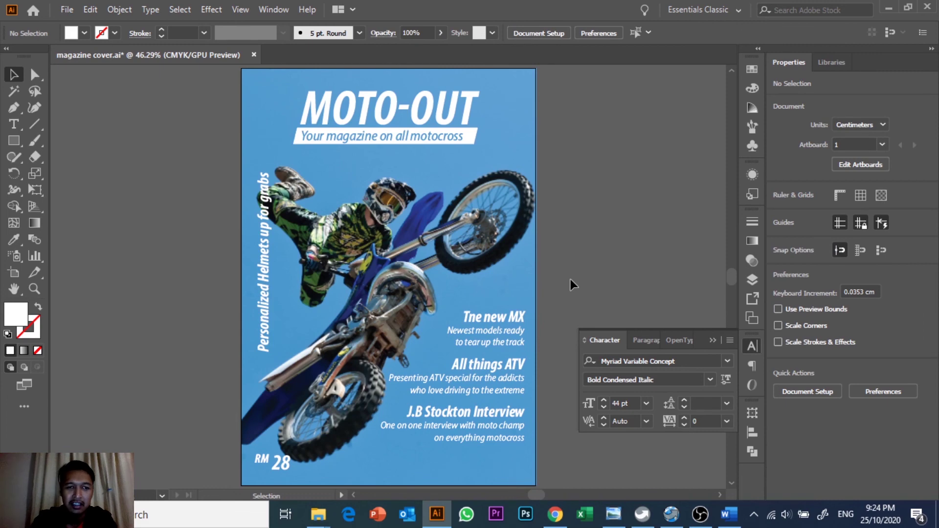